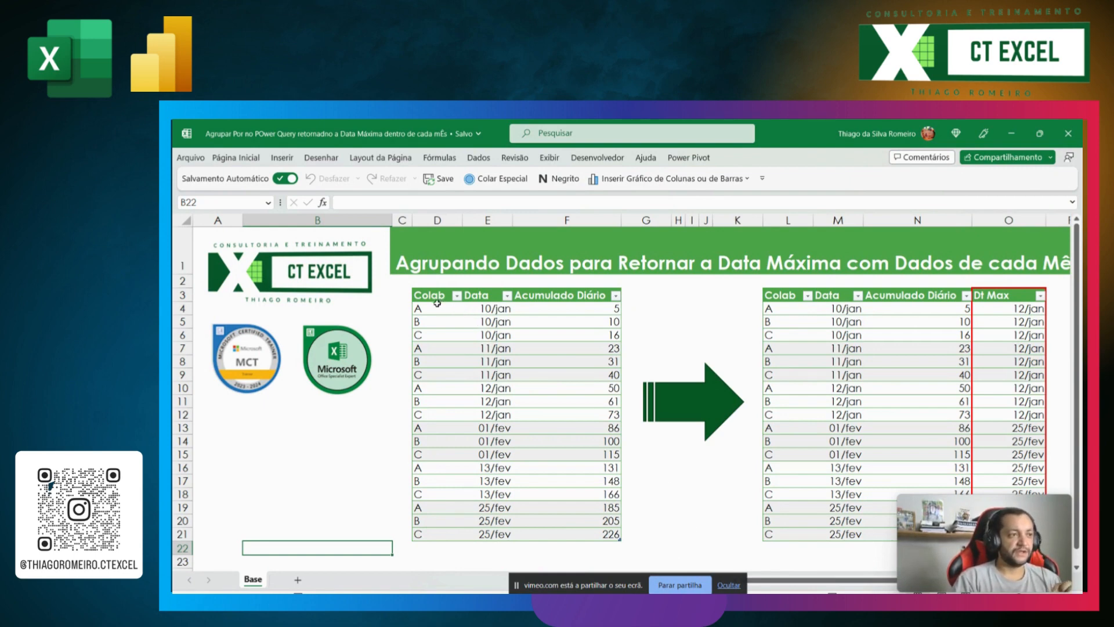
# Step: Examine the Colab, Data and Acumulado Diário columns of the source table and the empty column beside it
pyautogui.moveTo(438, 308); pyautogui.dragTo(437, 533)
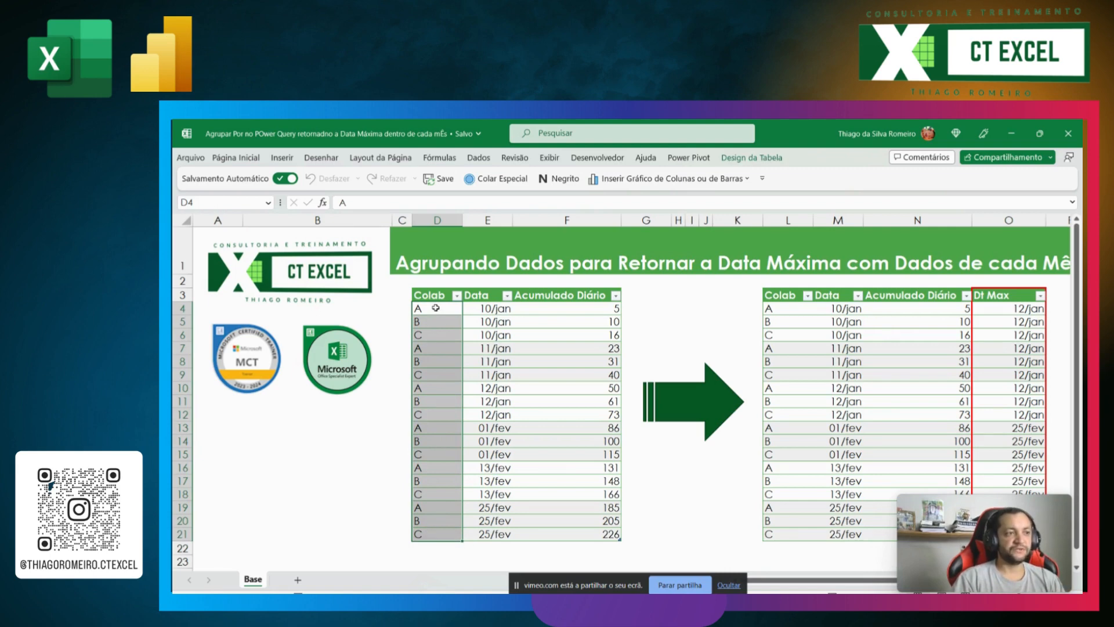
pyautogui.moveTo(431, 295); pyautogui.dragTo(439, 534)
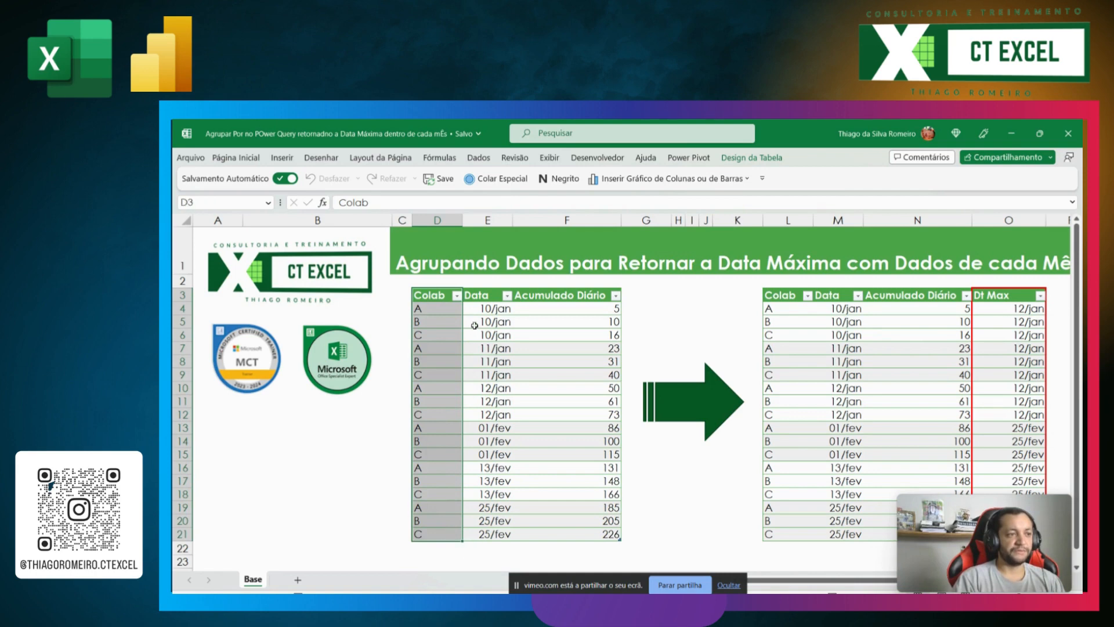
pyautogui.click(492, 300)
pyautogui.moveTo(492, 300); pyautogui.dragTo(506, 534)
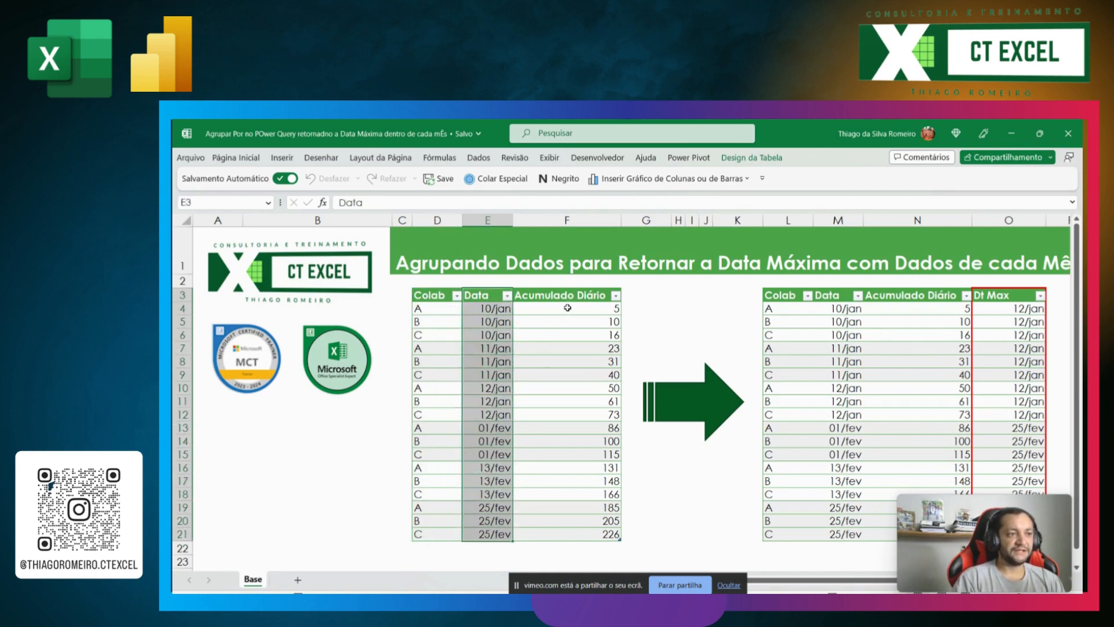
pyautogui.click(588, 290)
pyautogui.click(576, 334)
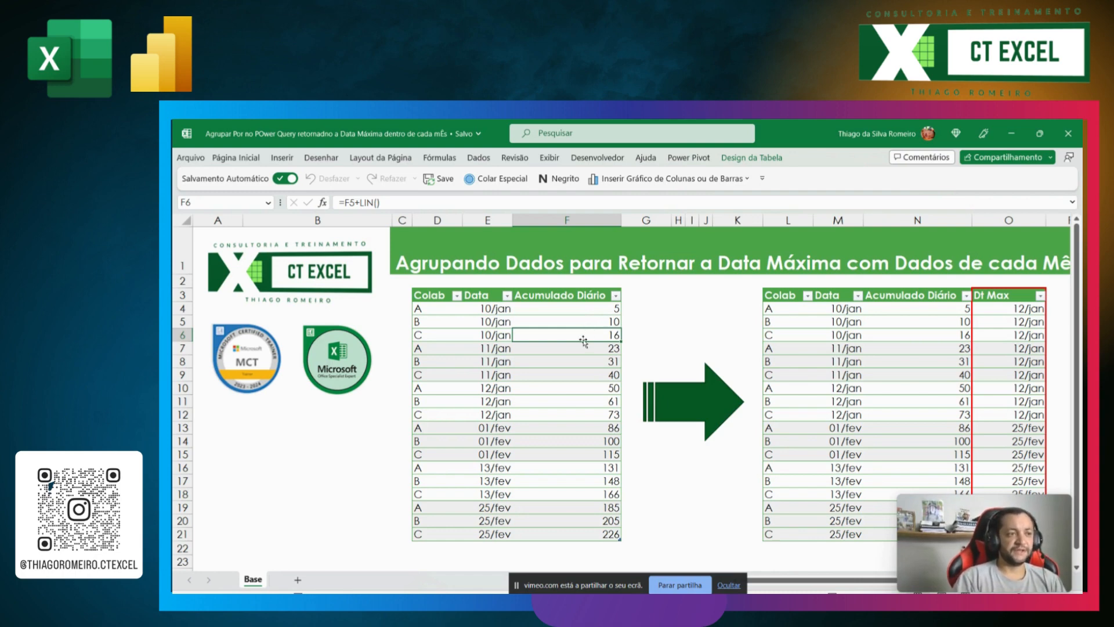
pyautogui.moveTo(640, 293); pyautogui.dragTo(637, 533)
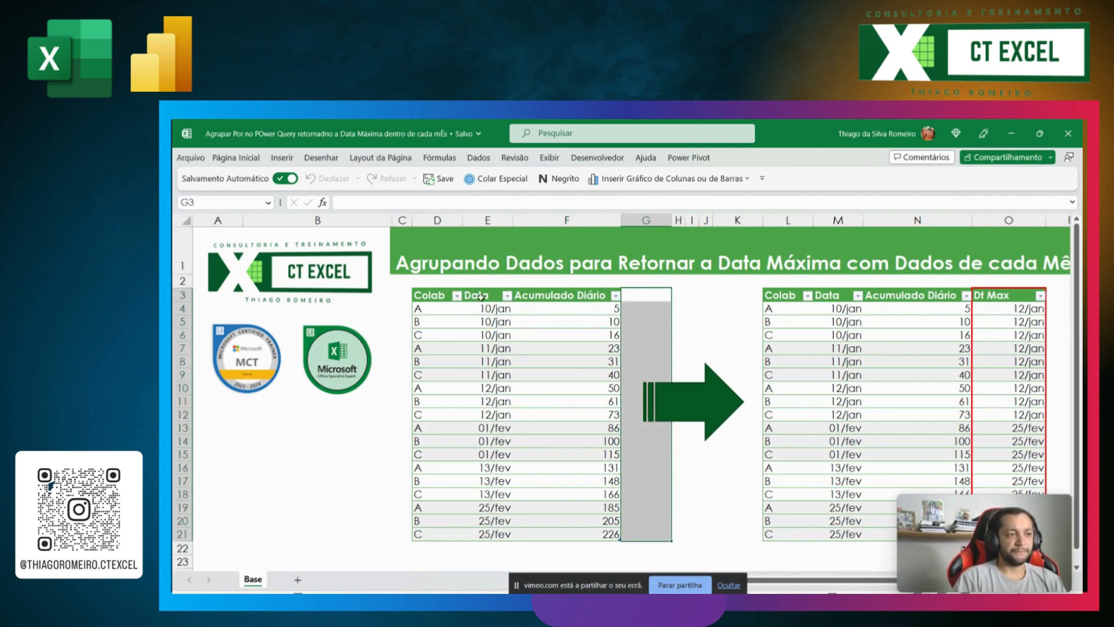
pyautogui.moveTo(482, 308); pyautogui.dragTo(482, 414)
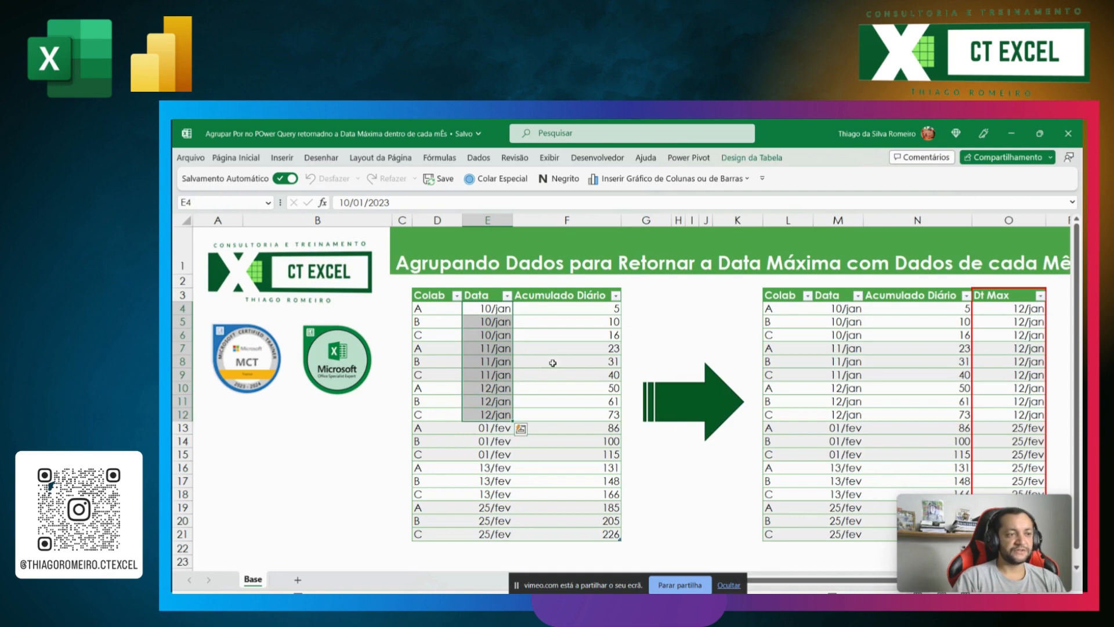
pyautogui.moveTo(637, 311); pyautogui.dragTo(630, 417)
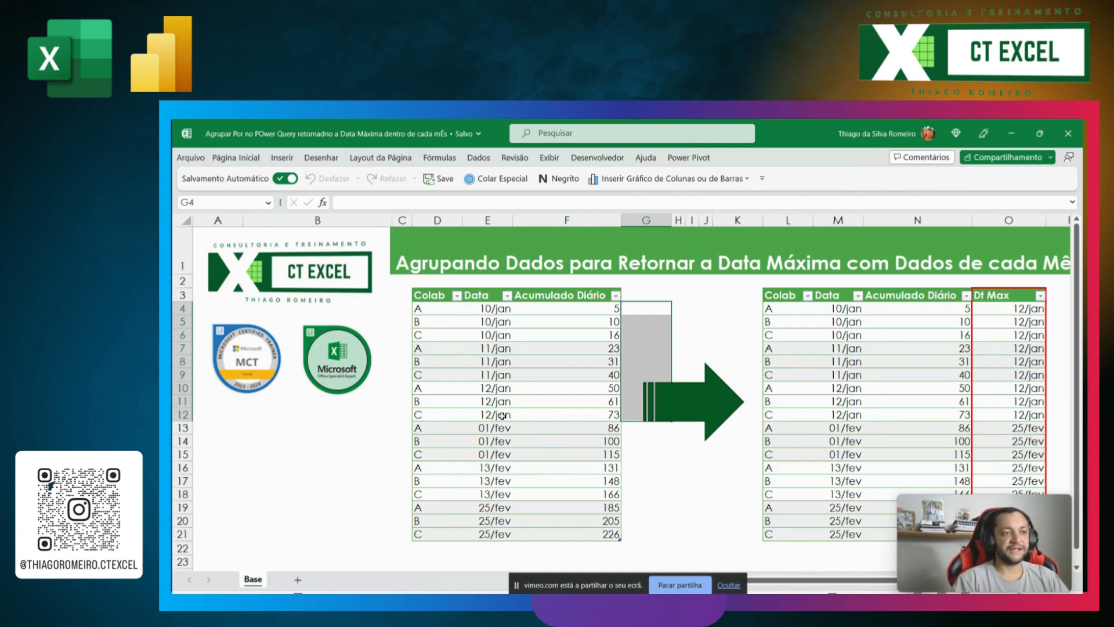
pyautogui.click(532, 345)
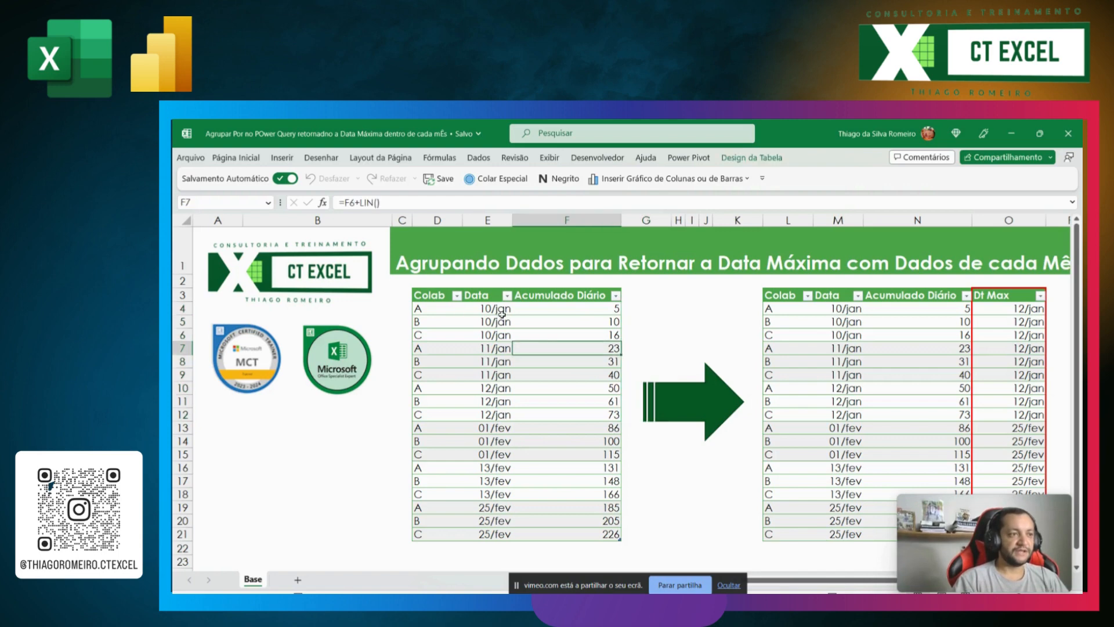
# Step: Compare the January and February dates in the source table with the Dt Max column of the expected result table
pyautogui.moveTo(432, 313); pyautogui.dragTo(434, 335)
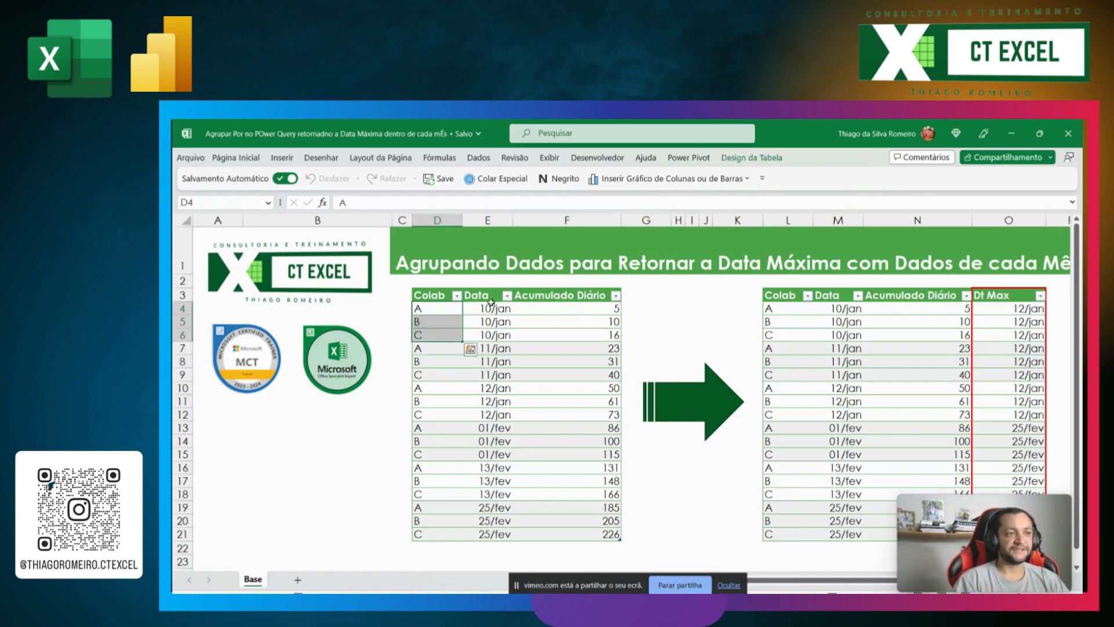
pyautogui.moveTo(492, 307); pyautogui.dragTo(486, 415)
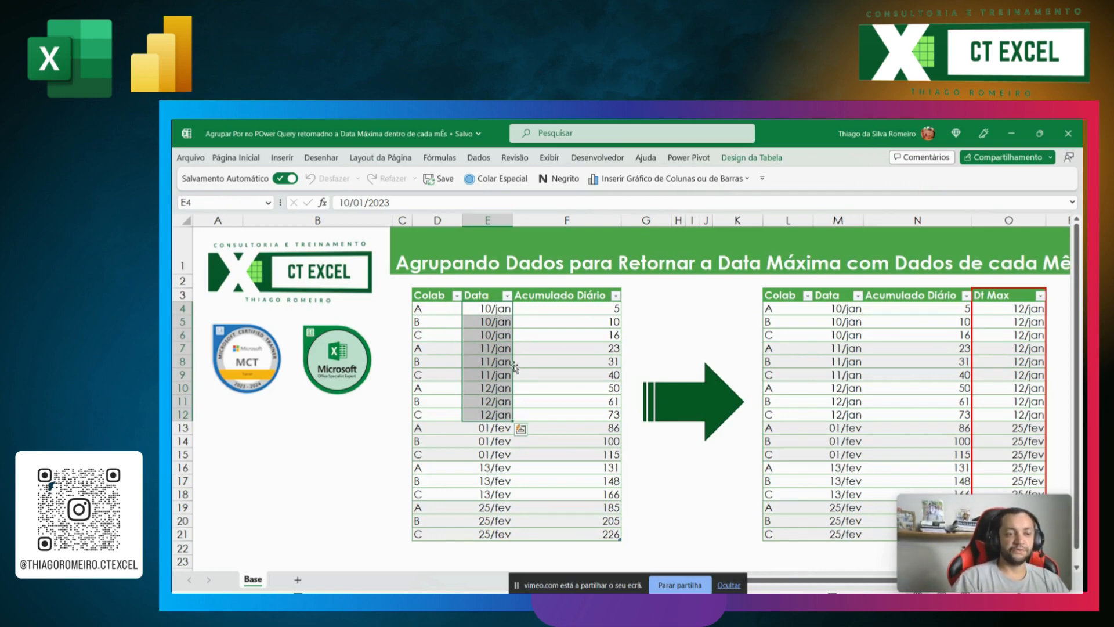
pyautogui.click(1014, 293)
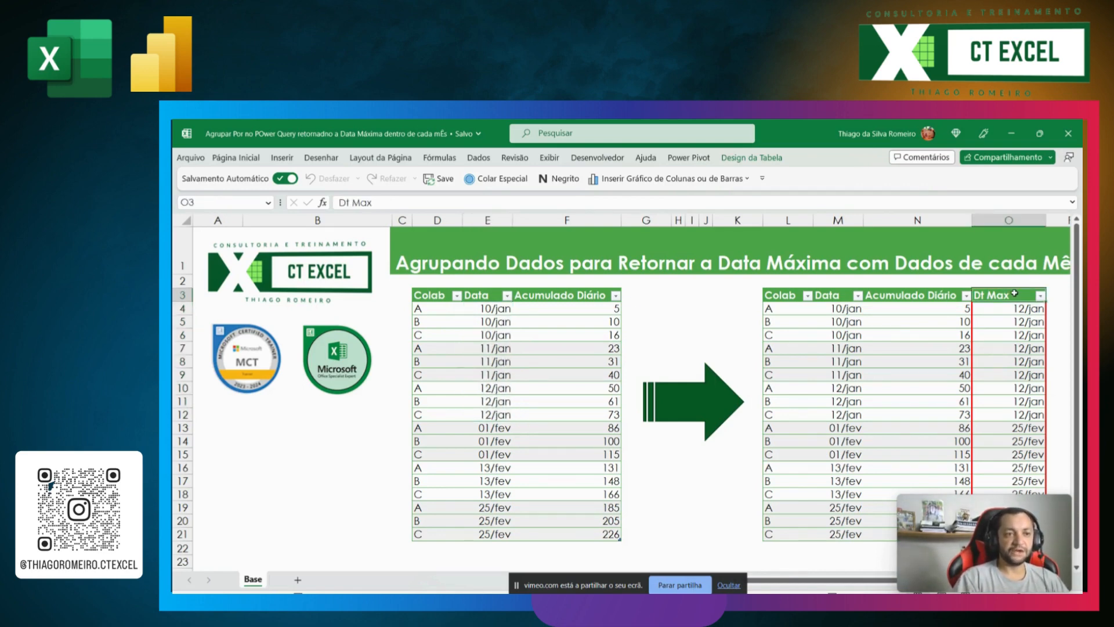
pyautogui.moveTo(1016, 307); pyautogui.dragTo(993, 413)
pyautogui.click(839, 414)
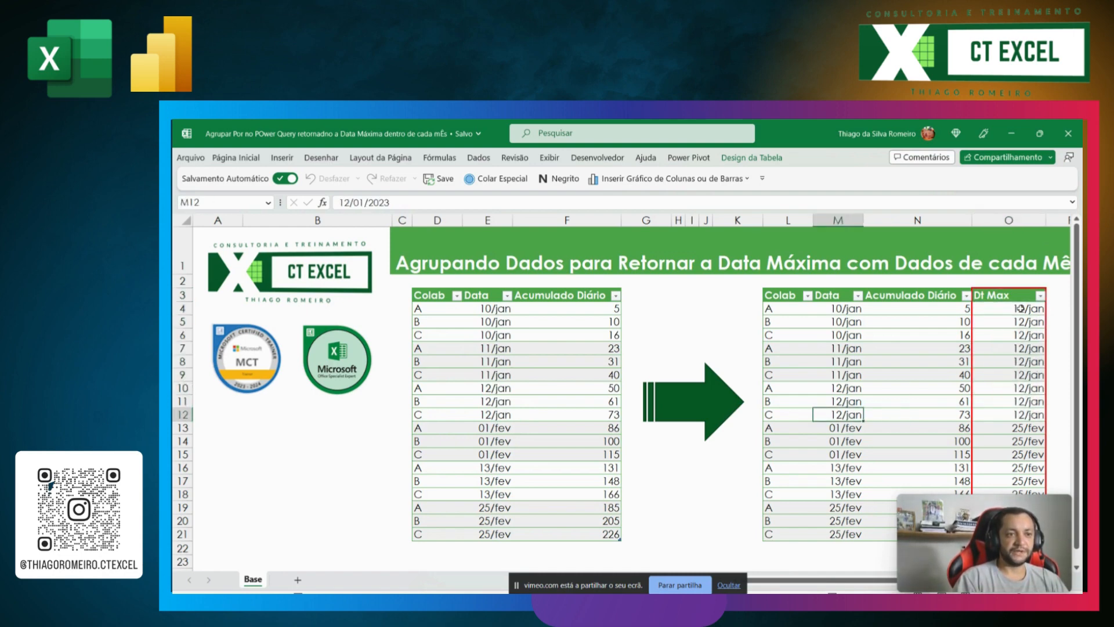
pyautogui.moveTo(1020, 308); pyautogui.dragTo(1016, 416)
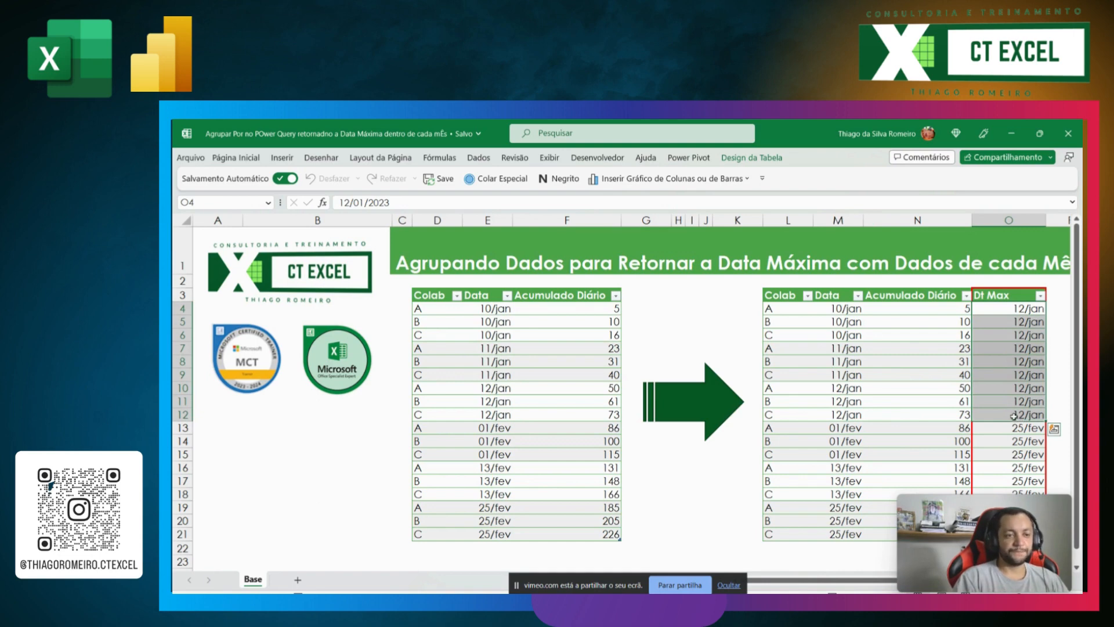
pyautogui.click(502, 429)
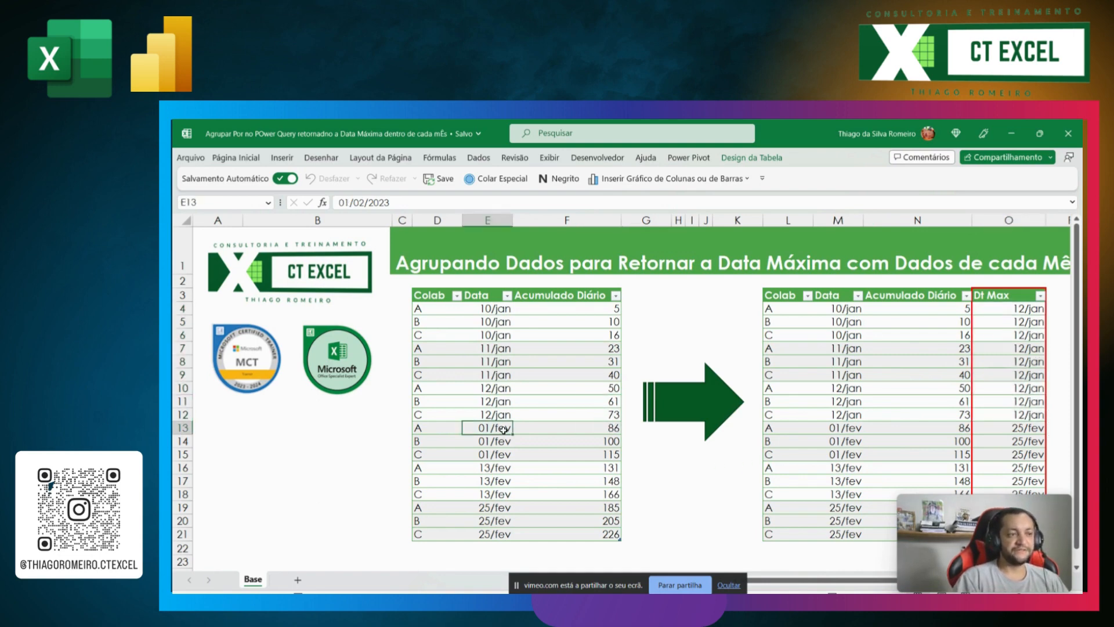
pyautogui.moveTo(503, 429); pyautogui.dragTo(494, 534)
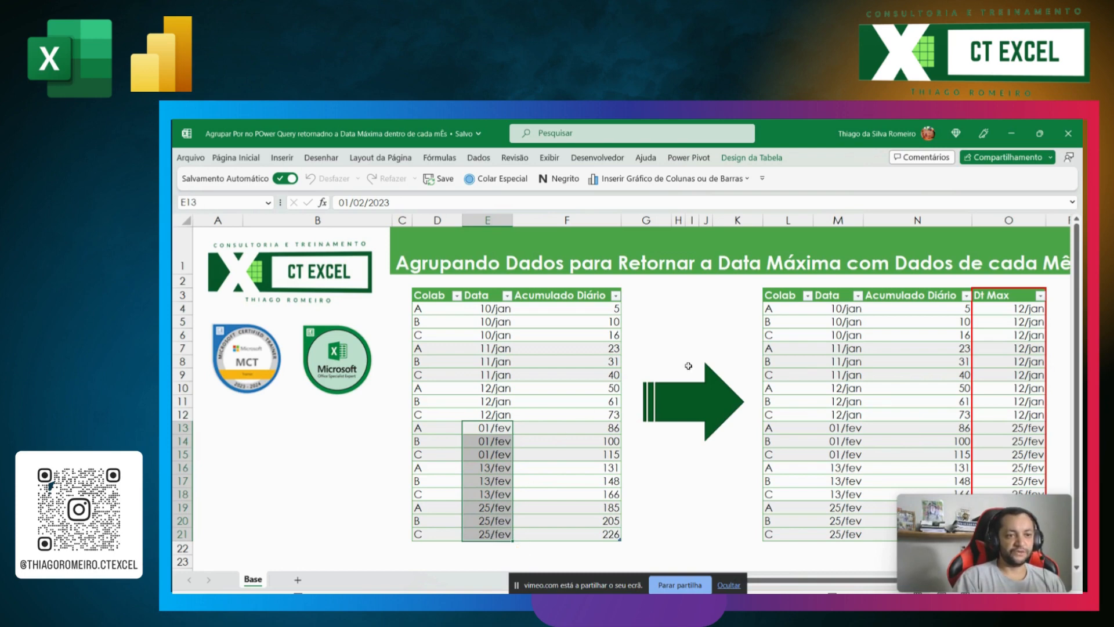
pyautogui.moveTo(932, 513)
pyautogui.moveTo(937, 505); pyautogui.dragTo(249, 457)
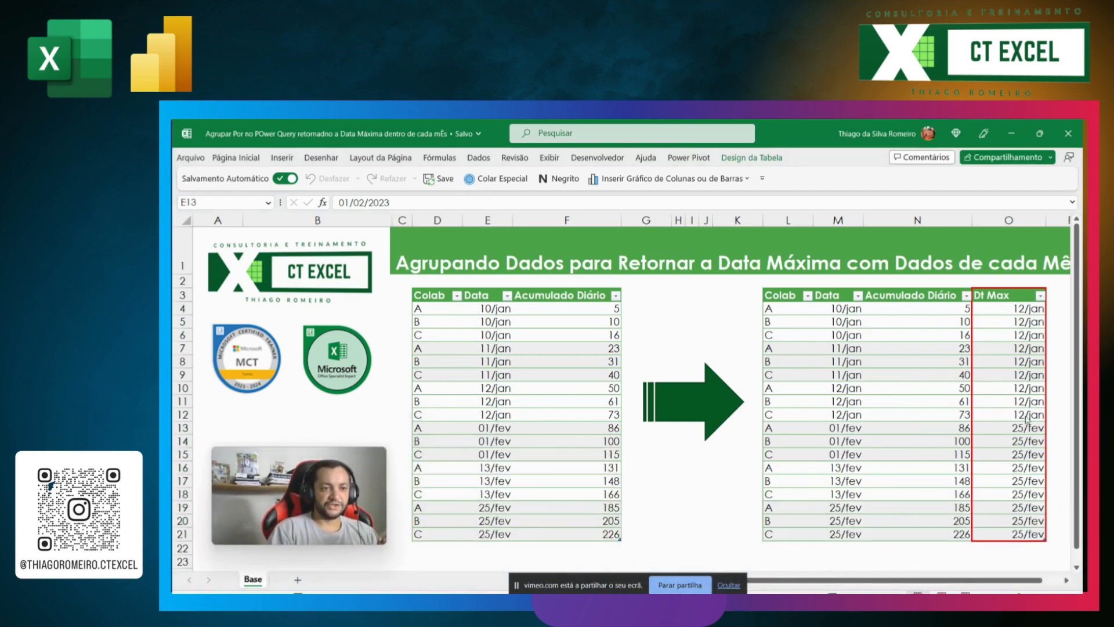
pyautogui.moveTo(1026, 425); pyautogui.dragTo(1013, 536)
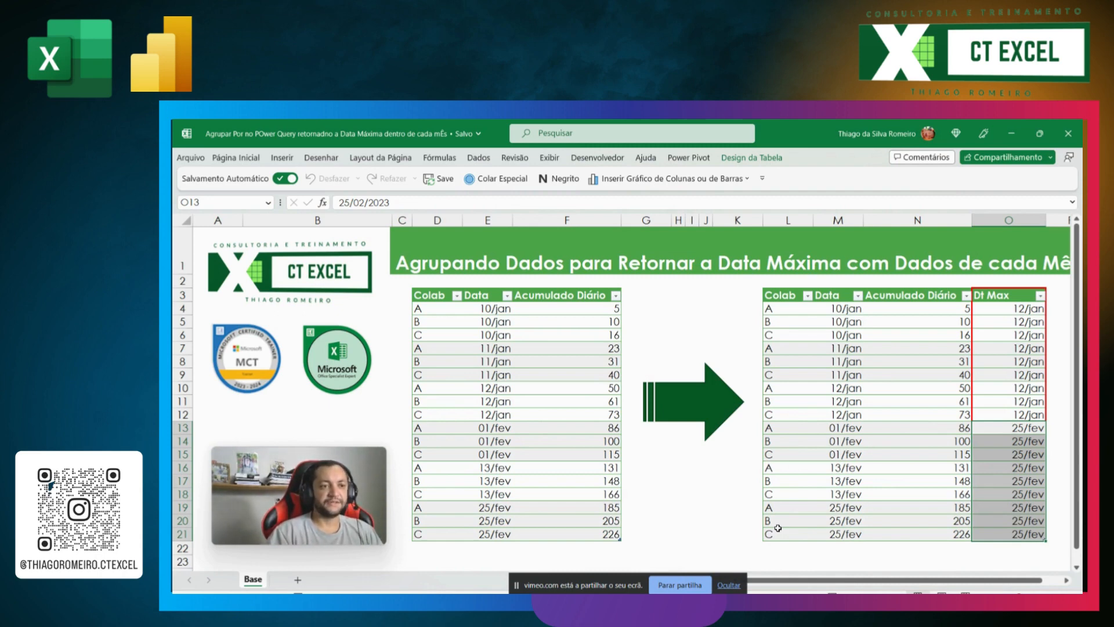
# Step: Load the source table with Colab, Data and Acumulado Diário into the Power Query Editor
pyautogui.click(500, 334)
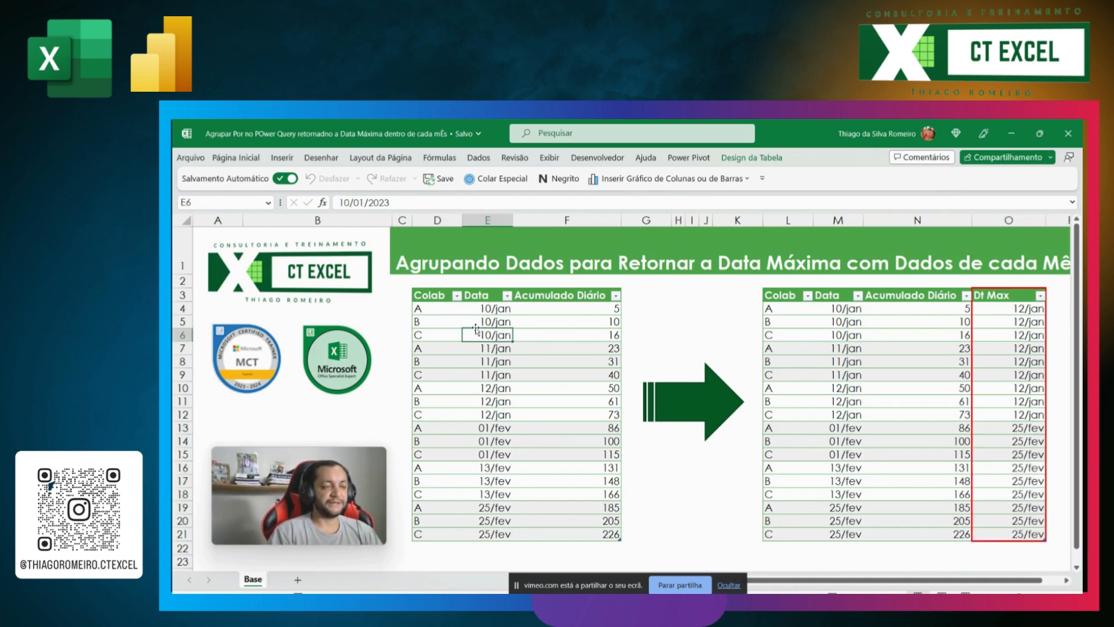
pyautogui.rightClick(497, 341)
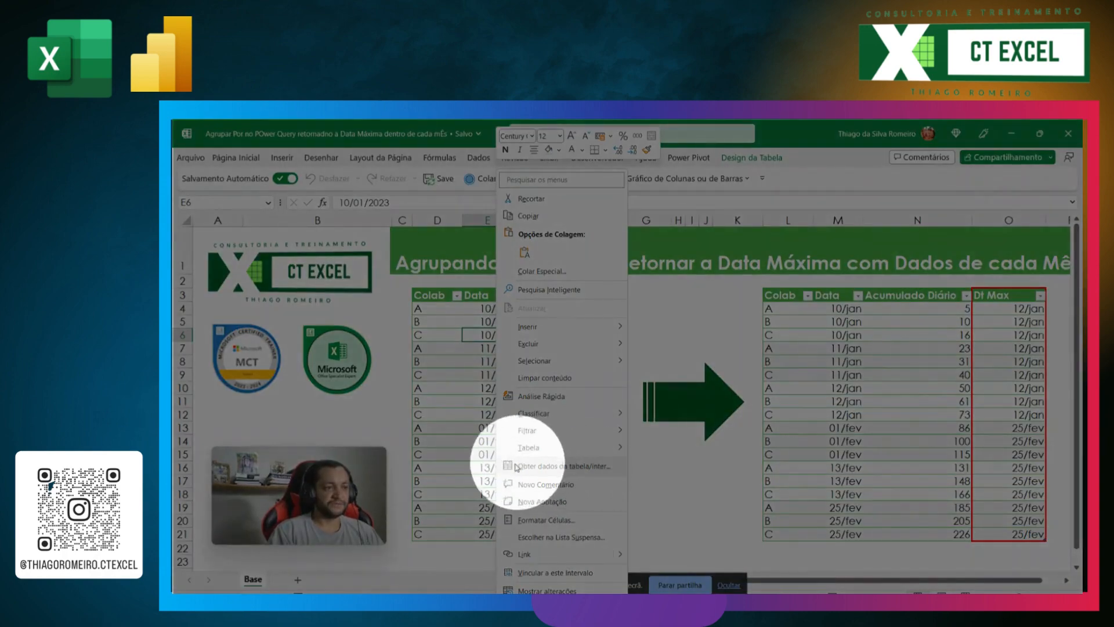
pyautogui.click(566, 467)
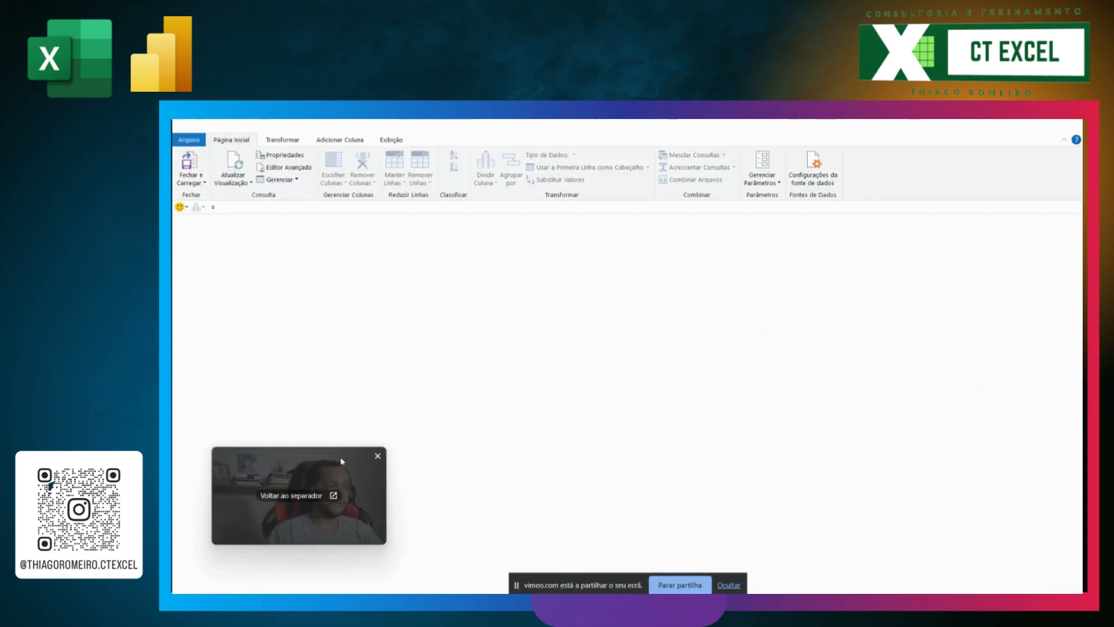
pyautogui.moveTo(340, 461); pyautogui.dragTo(1031, 514)
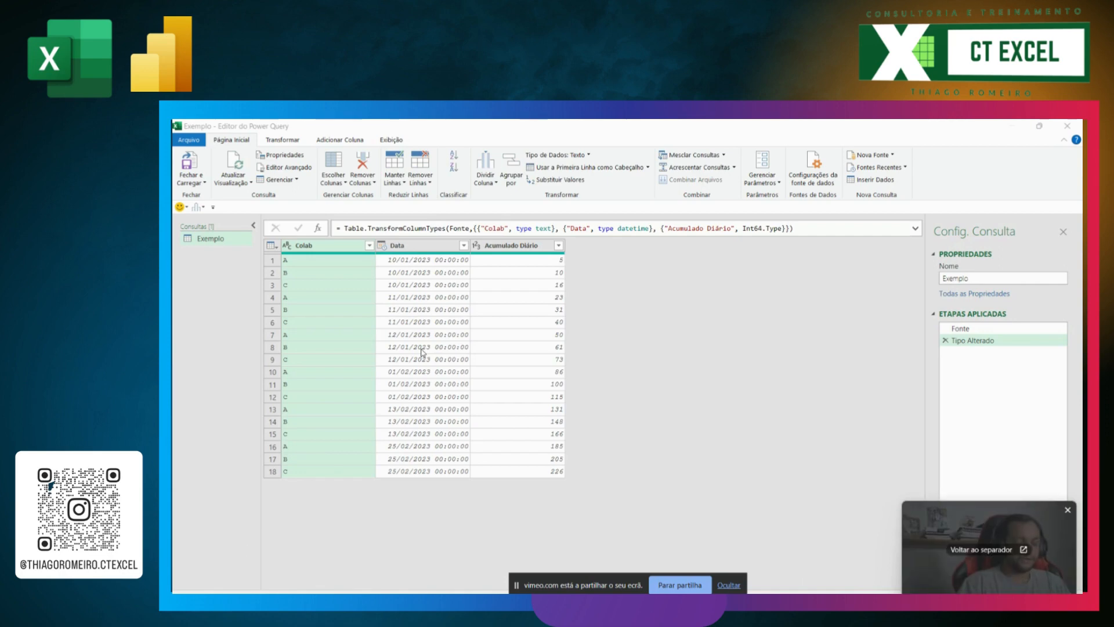
# Step: Change the Data column's type to date by editing the formula of the Tipo Alterado step
pyautogui.hotkey('ctrl', '+')
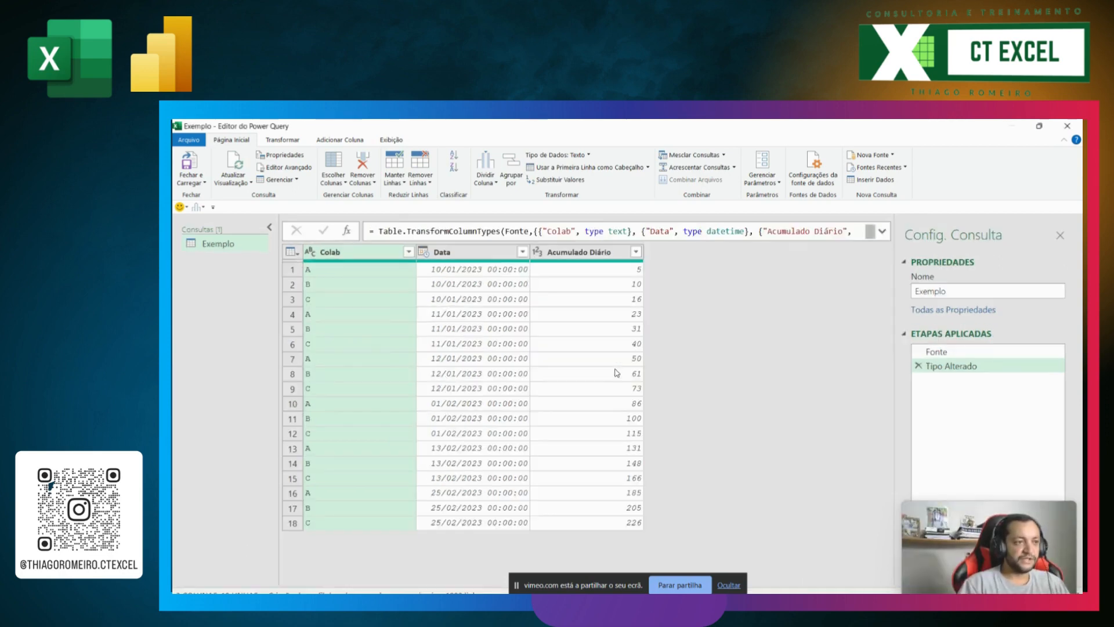
pyautogui.hotkey('ctrl', '+')
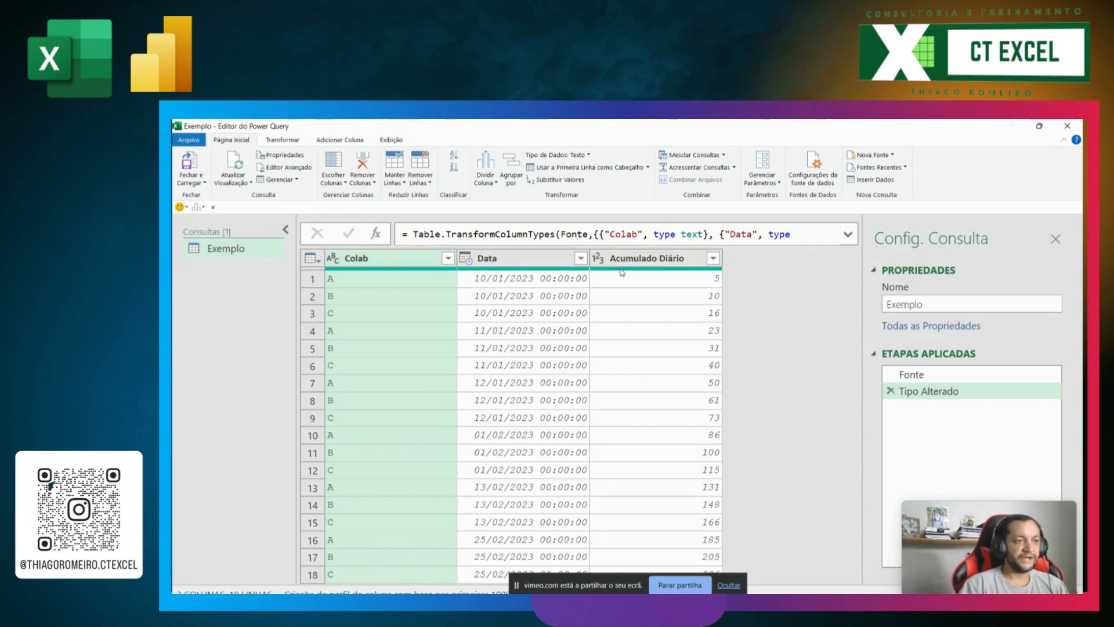
pyautogui.click(729, 585)
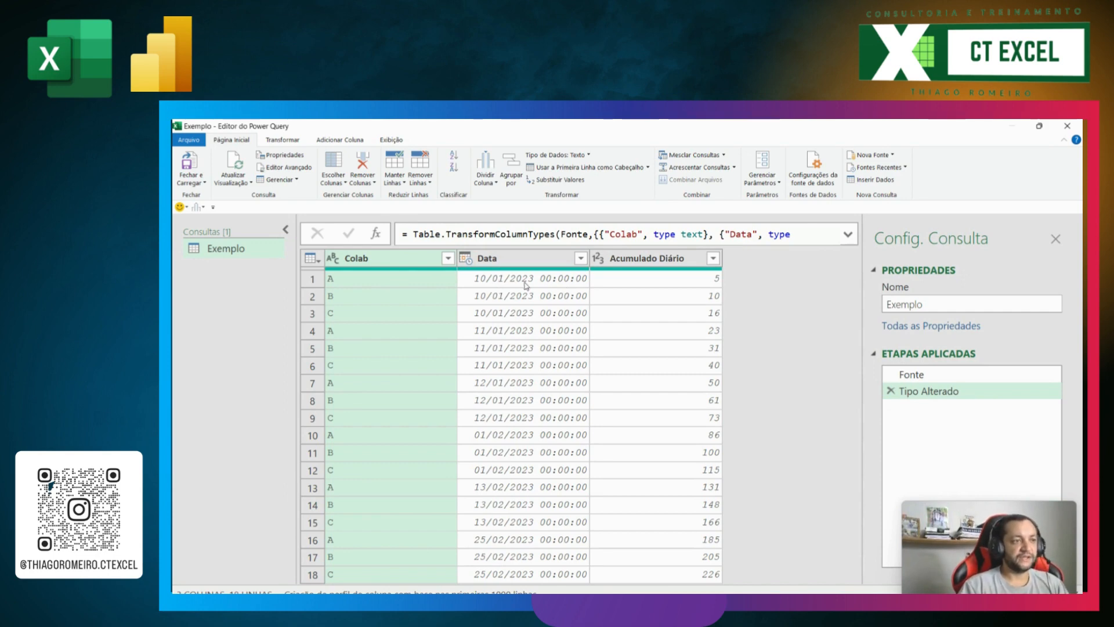
pyautogui.click(848, 234)
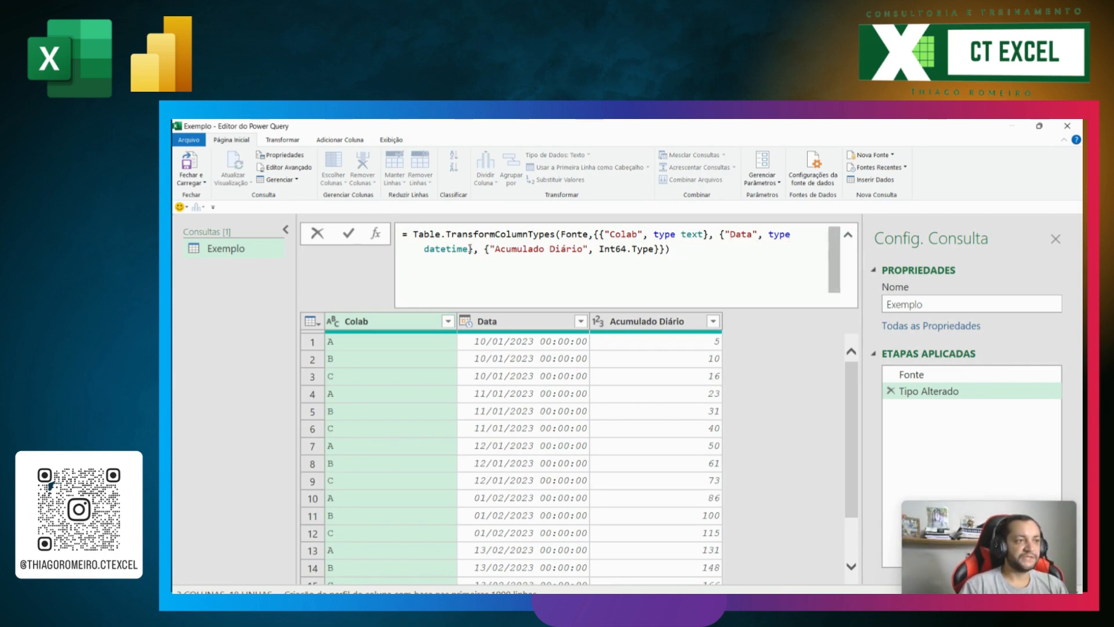
pyautogui.click(470, 249)
pyautogui.press('BackSpace')
pyautogui.press('BackSpace')
pyautogui.press('BackSpace')
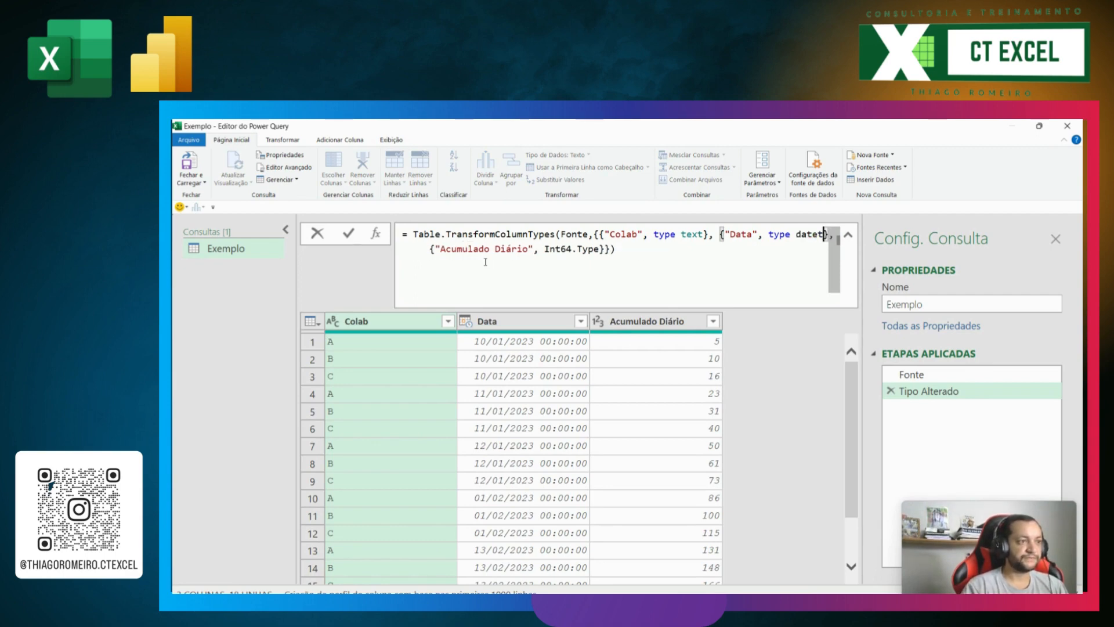
pyautogui.press('BackSpace')
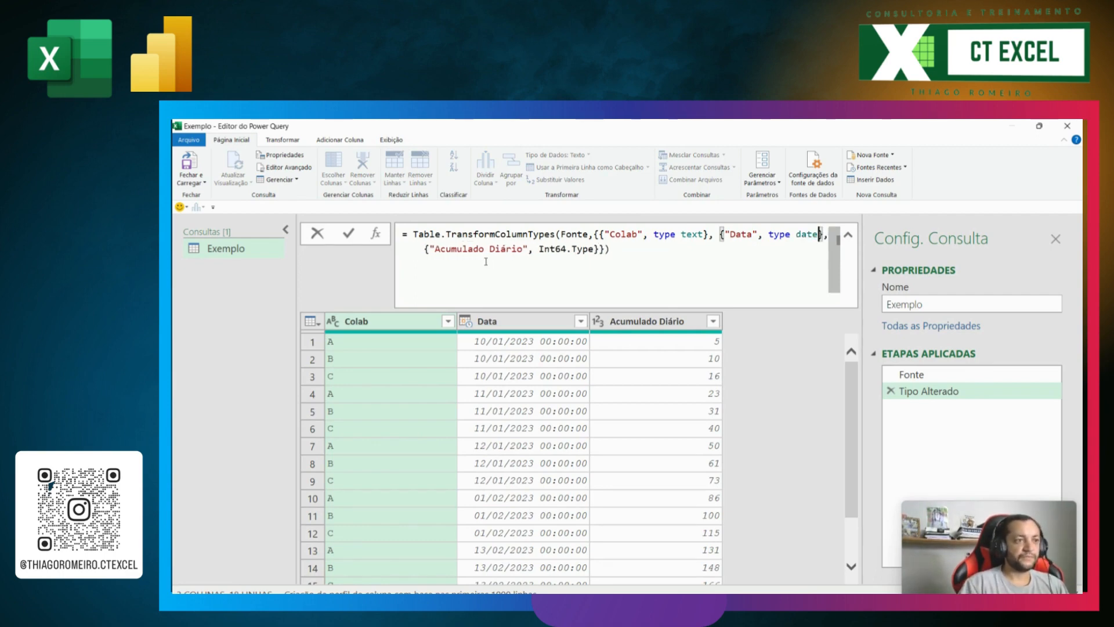
pyautogui.press('Return')
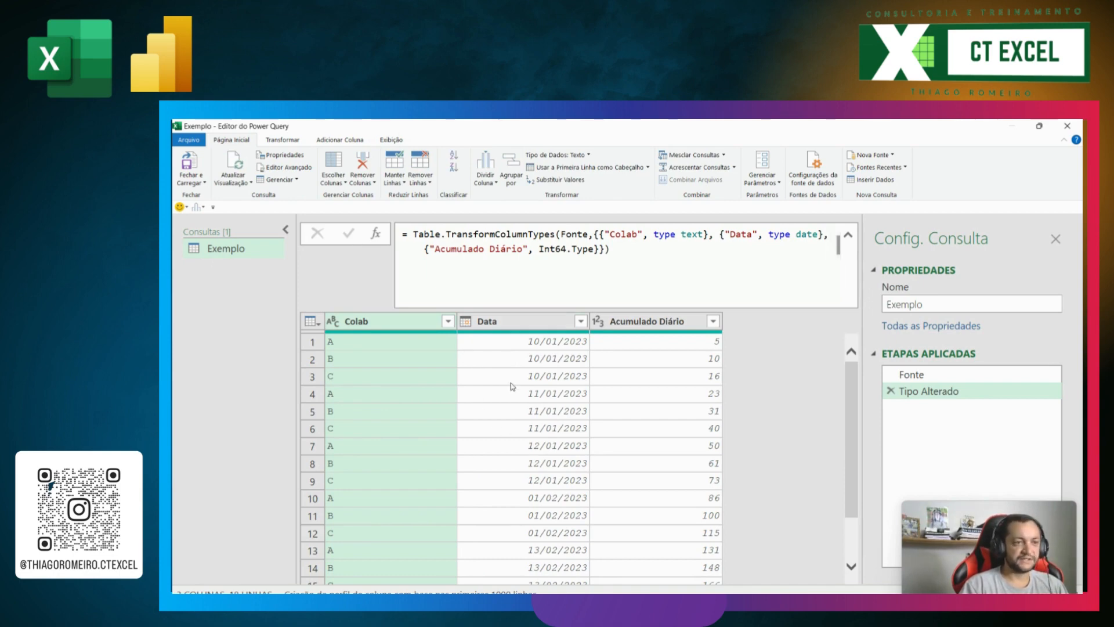
pyautogui.scroll(-1, 512, 386)
pyautogui.click(884, 233)
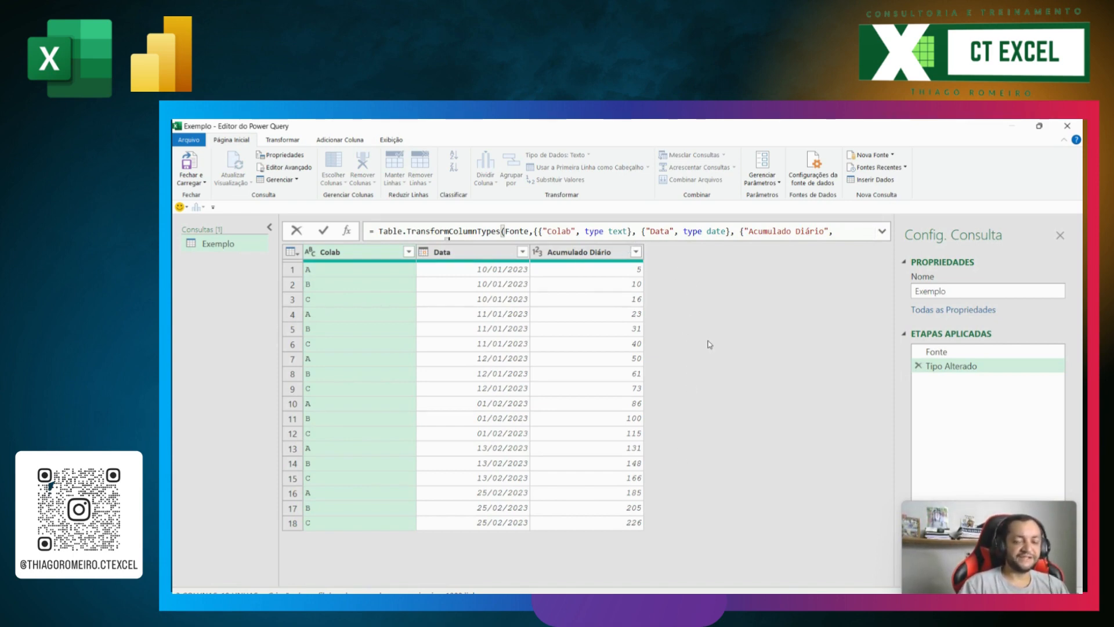
# Step: Add a column that extracts the last 7 characters of the Data column
pyautogui.click(480, 255)
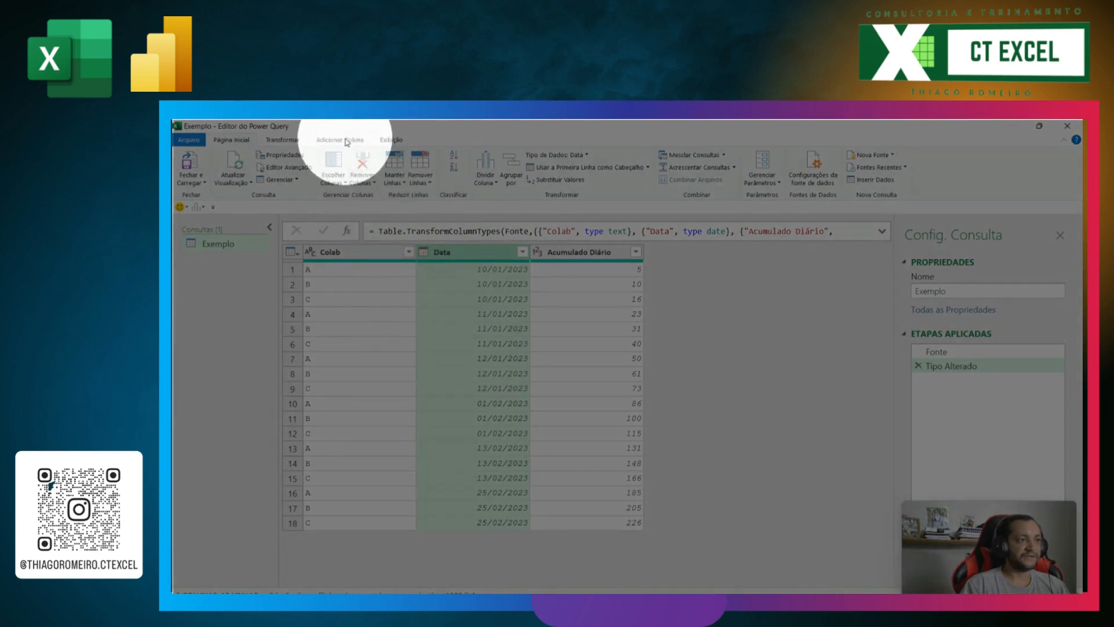
pyautogui.click(346, 142)
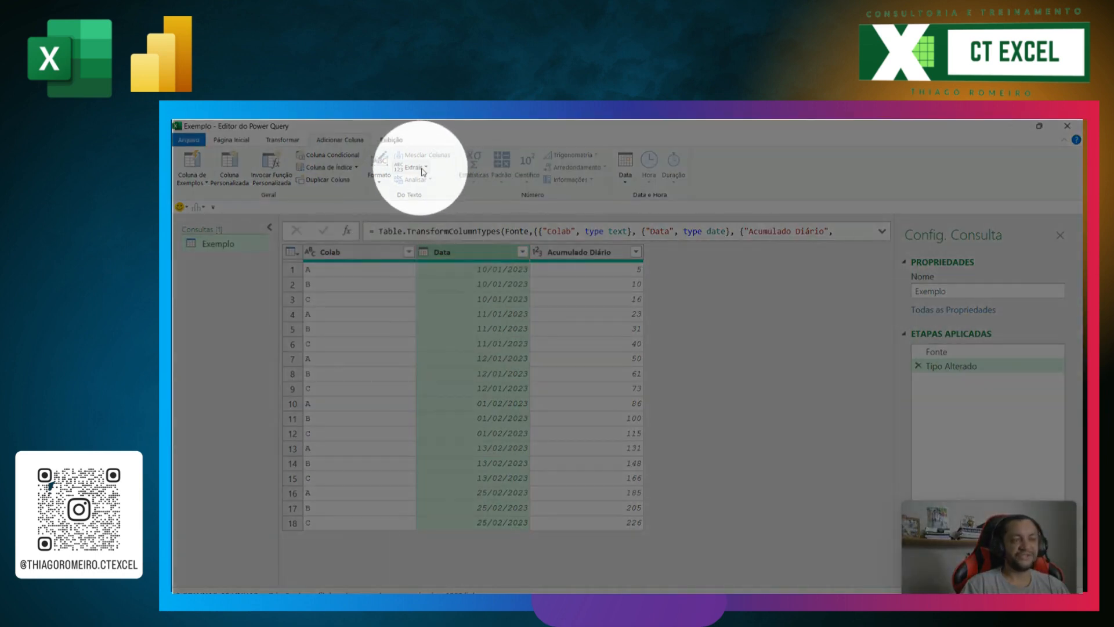
pyautogui.click(427, 173)
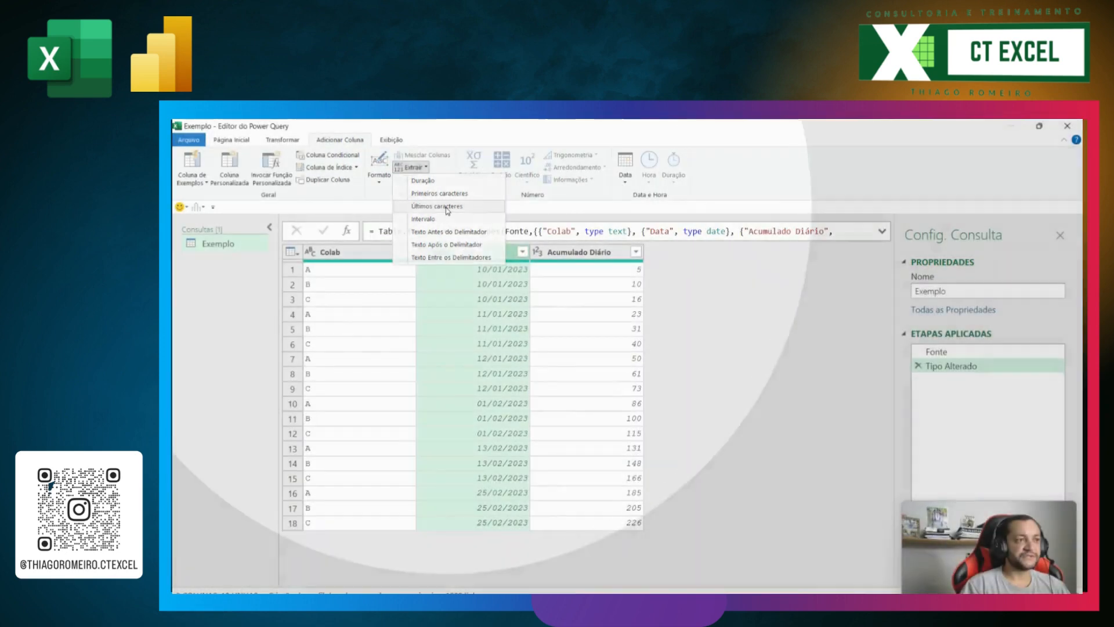
pyautogui.click(445, 210)
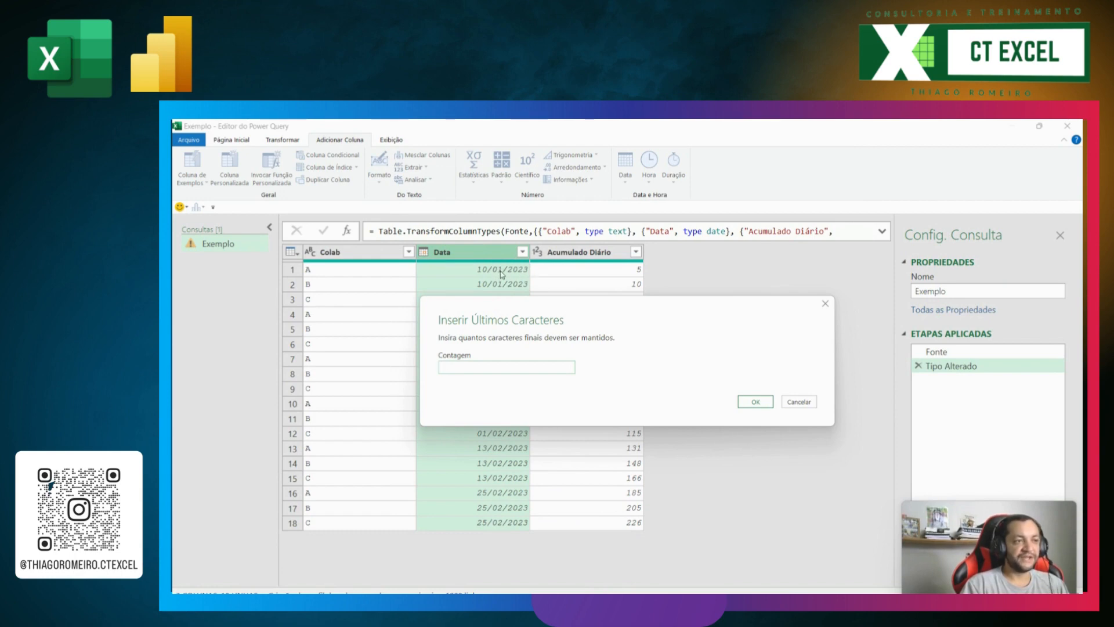
pyautogui.write('7')
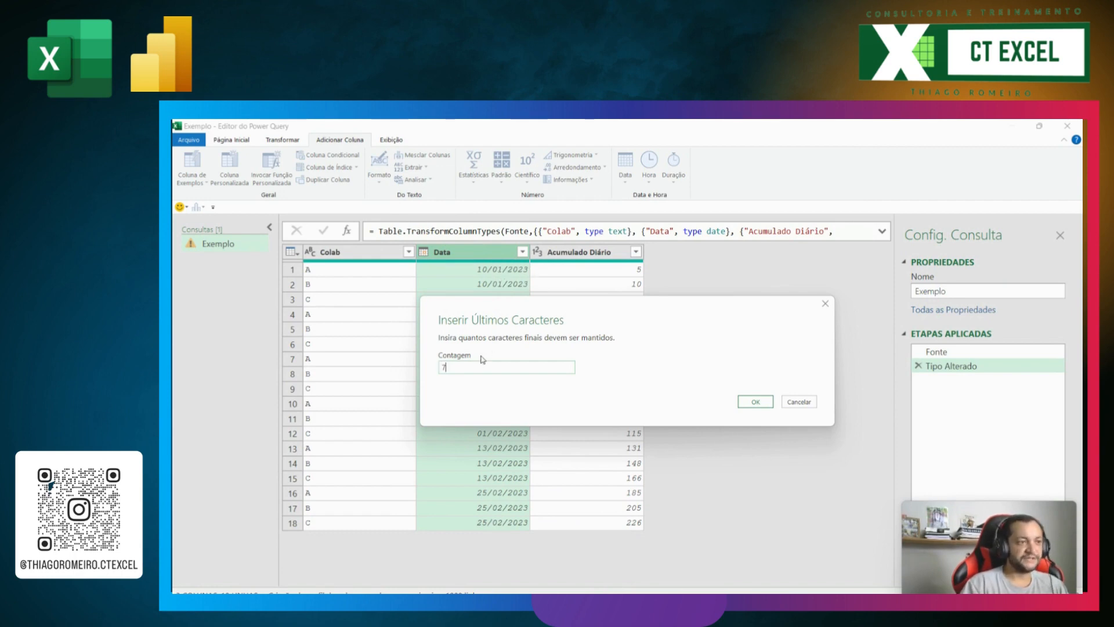
pyautogui.click(755, 402)
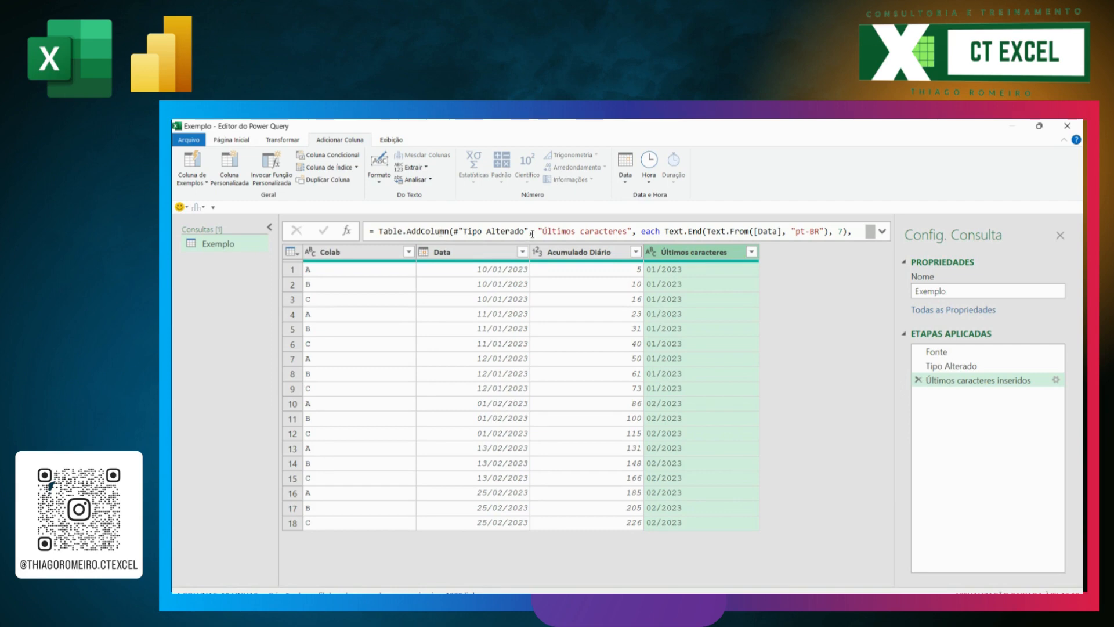
# Step: Rename the extracted month-year column as MesAno by editing the new column name in the step's formula
pyautogui.moveTo(454, 230); pyautogui.dragTo(529, 228)
pyautogui.moveTo(528, 235)
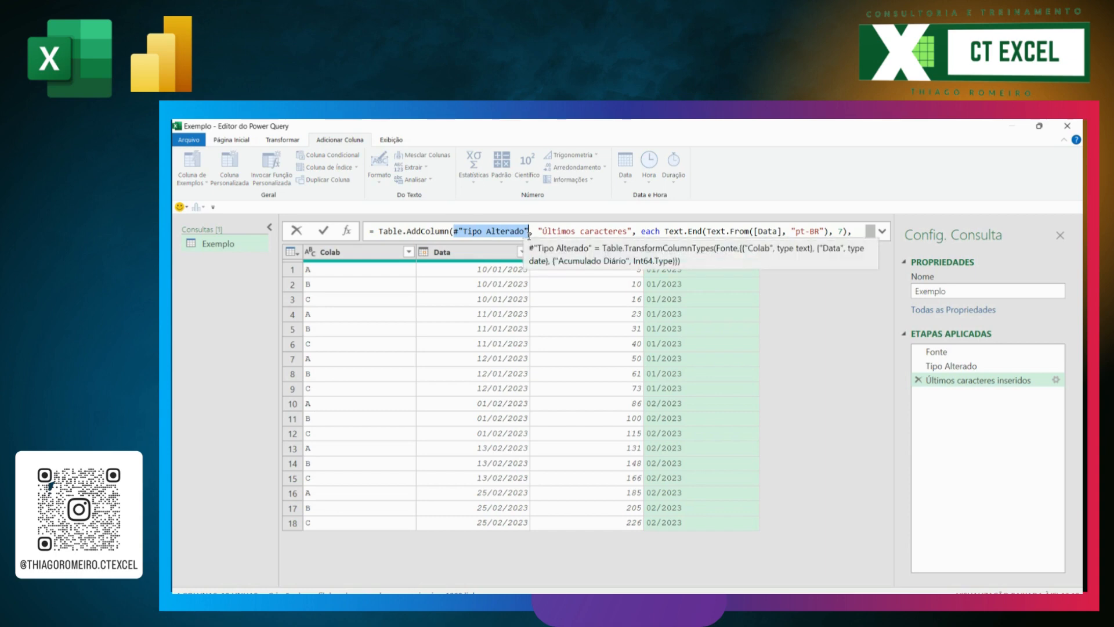
pyautogui.moveTo(542, 231); pyautogui.dragTo(623, 245)
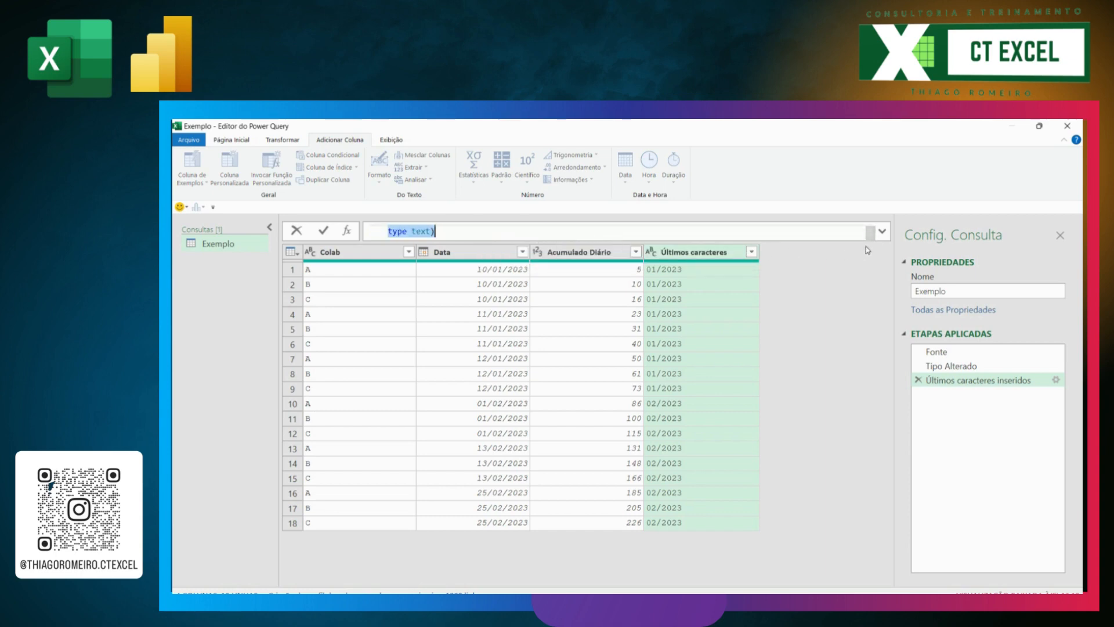
pyautogui.click(883, 231)
pyautogui.click(883, 231)
pyautogui.click(598, 235)
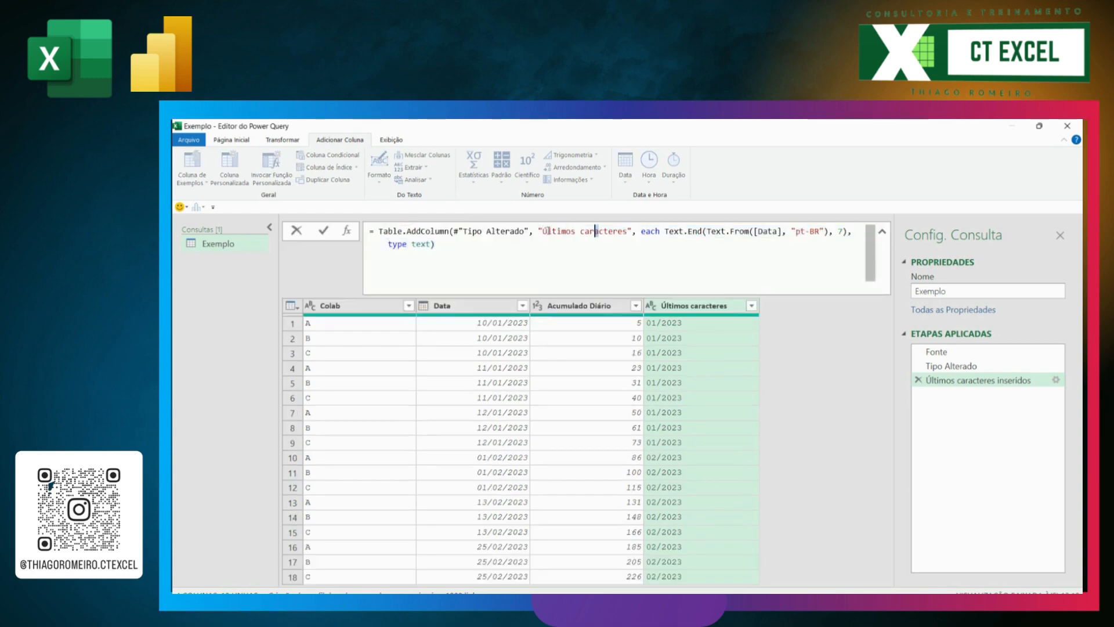
pyautogui.moveTo(543, 231); pyautogui.dragTo(629, 236)
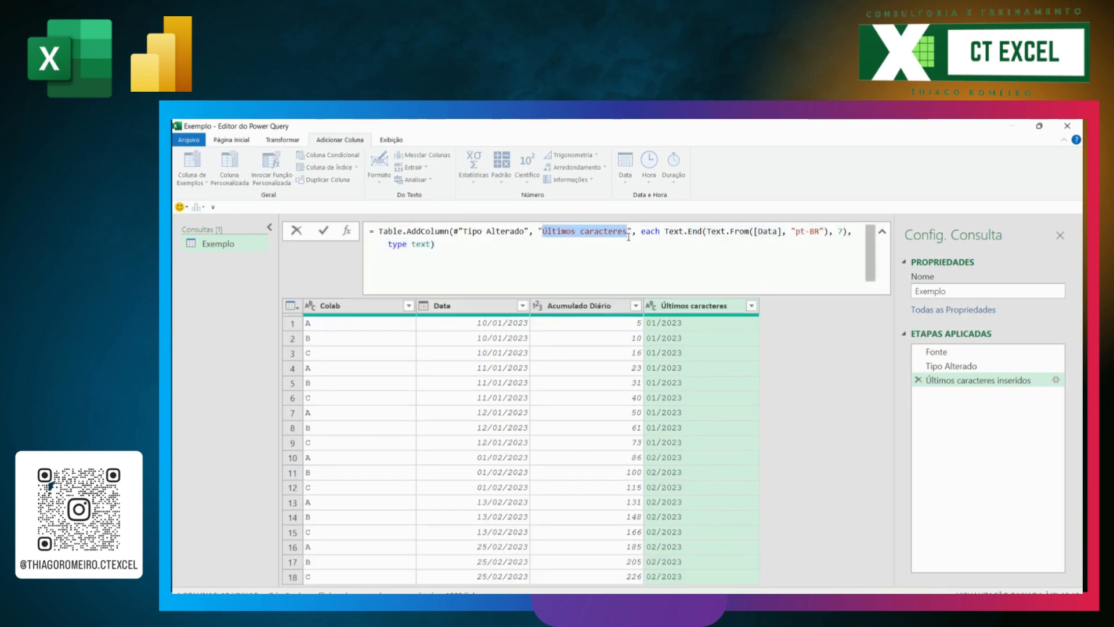
pyautogui.write('Me')
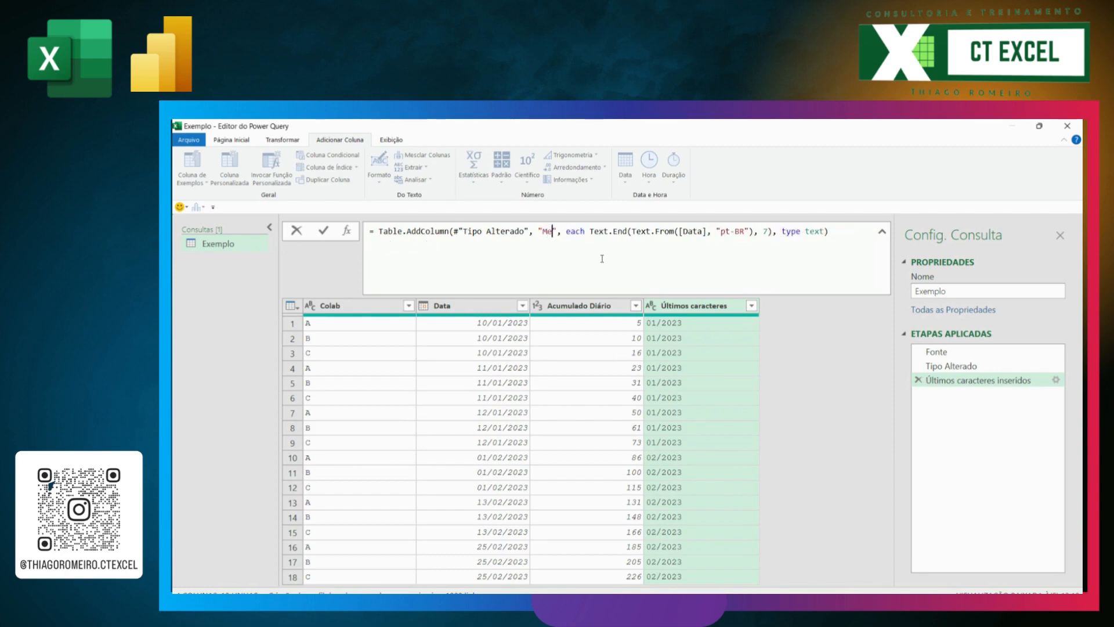
pyautogui.write('sAno')
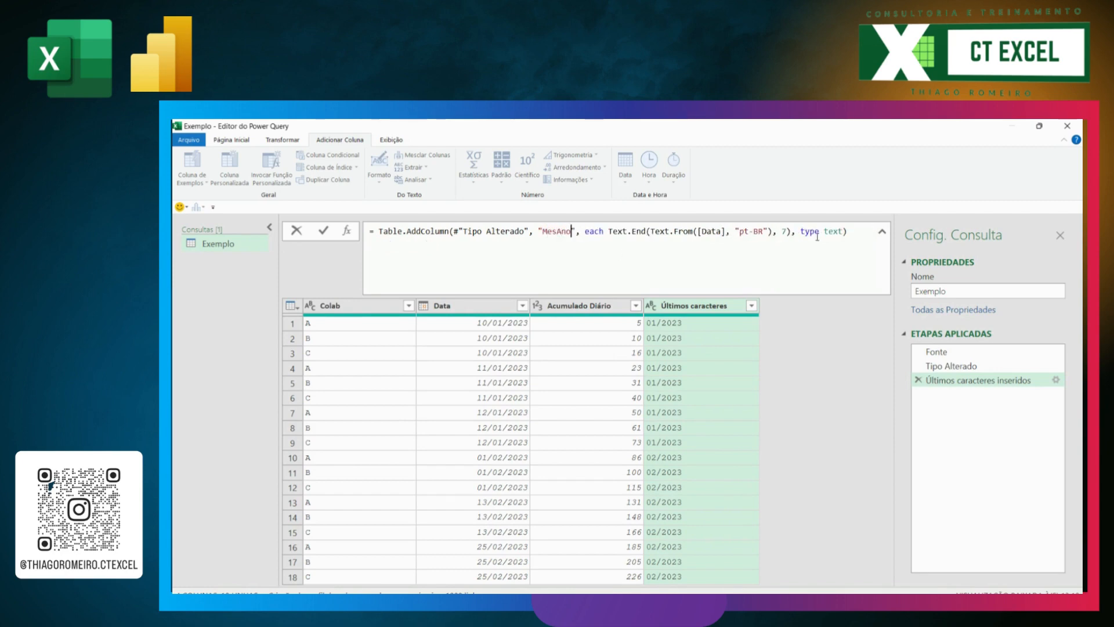
pyautogui.click(849, 235)
pyautogui.press('Return')
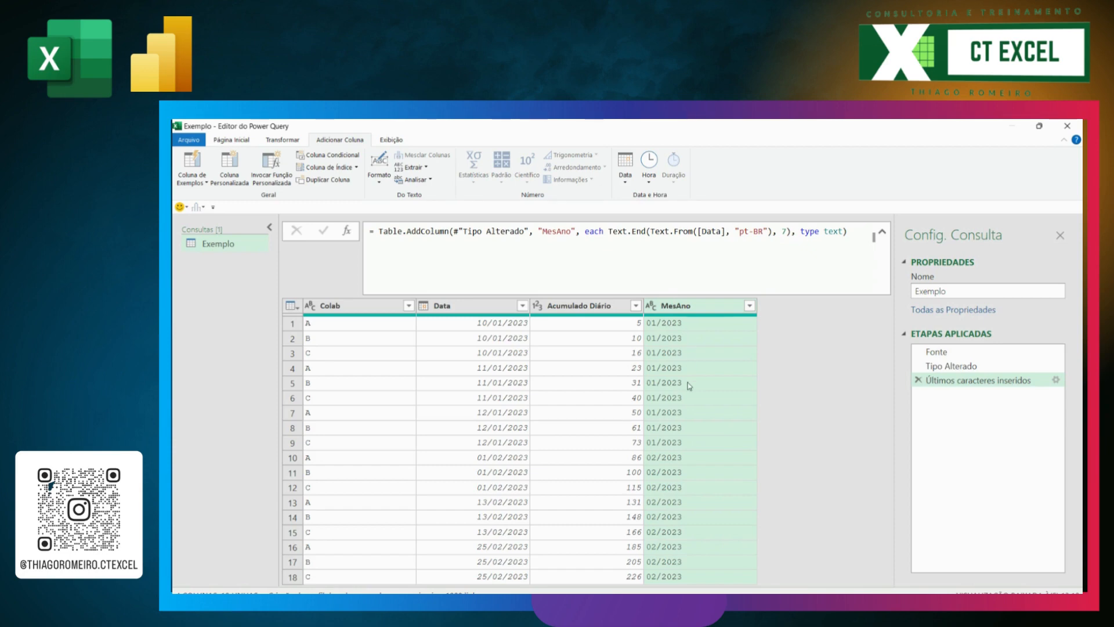
pyautogui.click(883, 233)
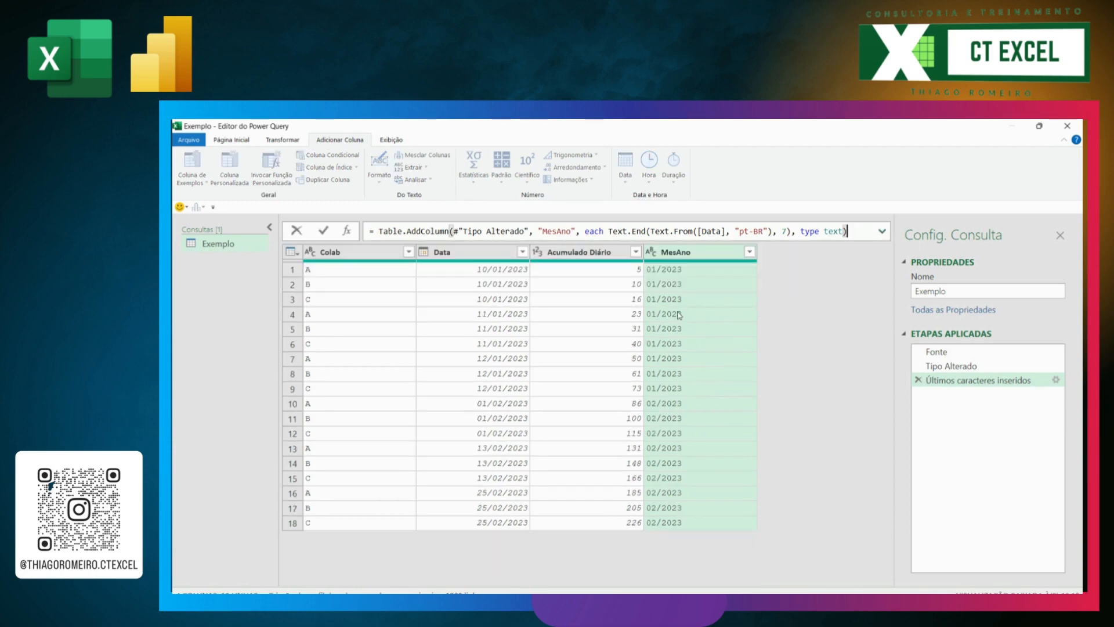
# Step: Start an advanced Group By on the table with MesAno as the grouping column
pyautogui.click(290, 139)
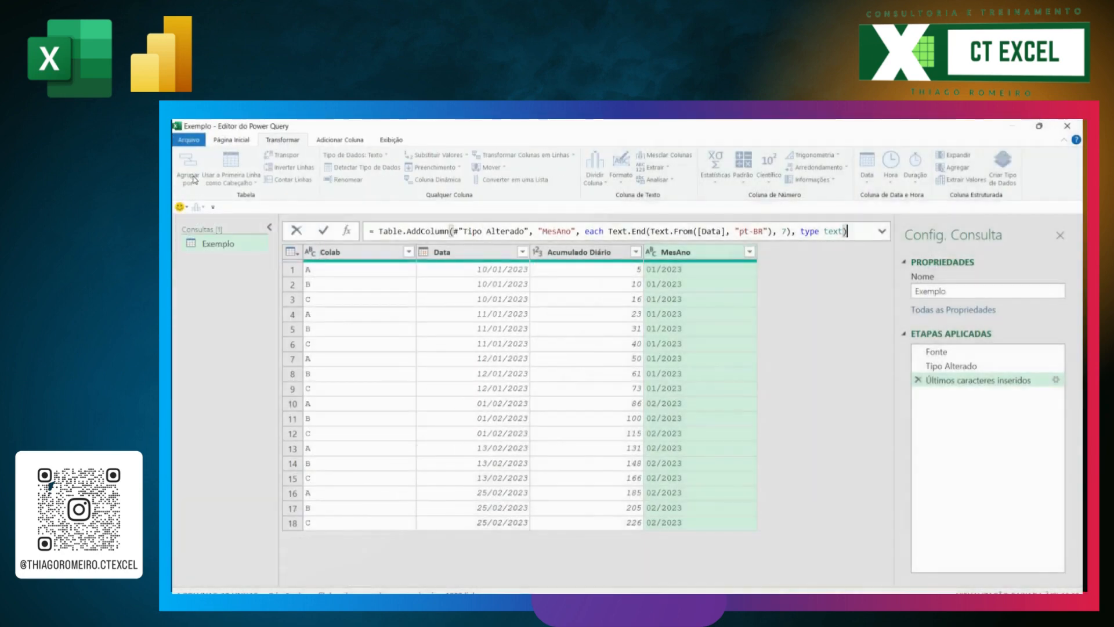
pyautogui.click(576, 267)
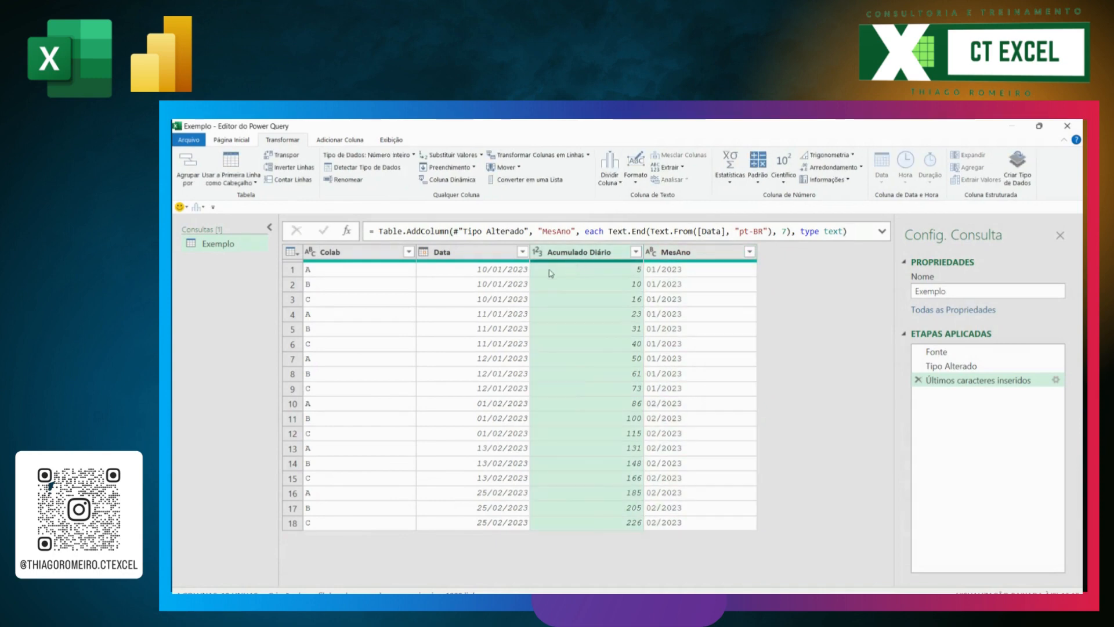
pyautogui.click(465, 265)
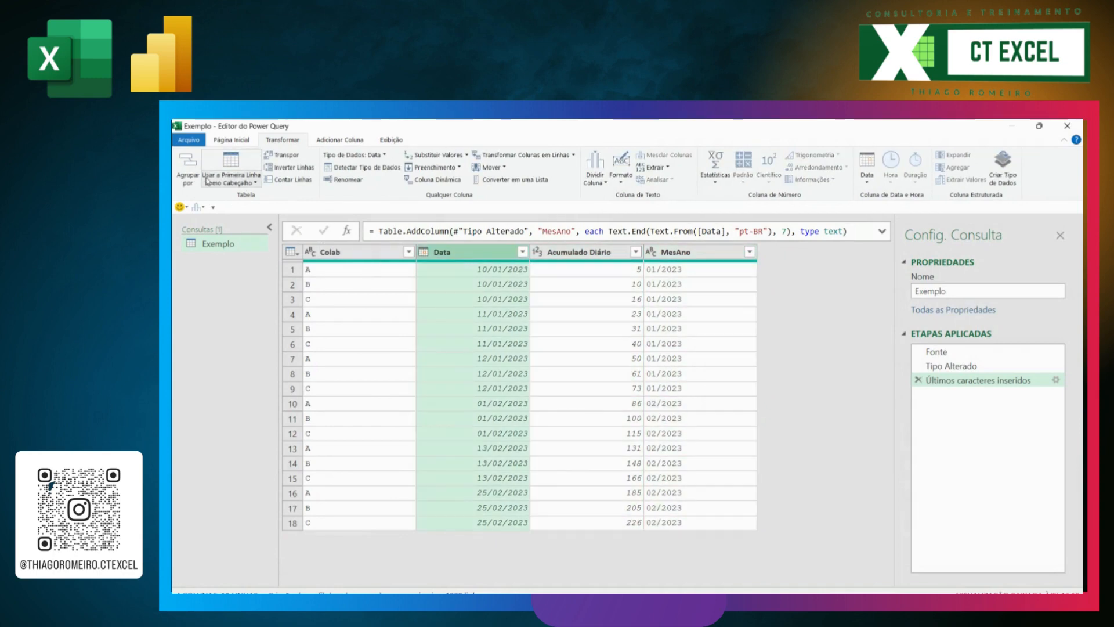
pyautogui.click(188, 174)
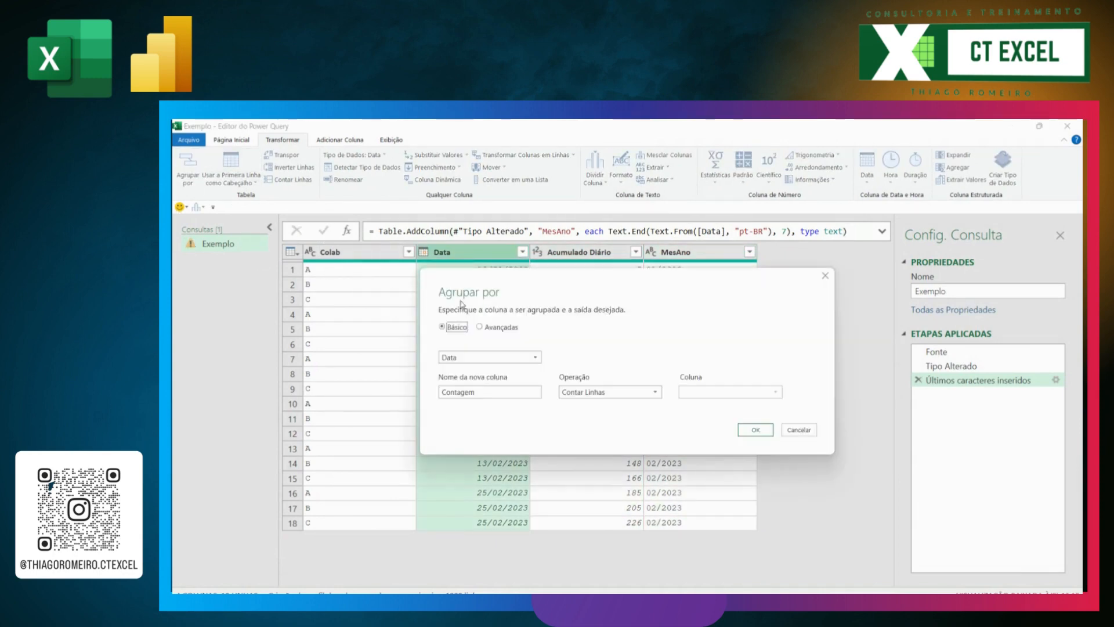
pyautogui.click(494, 331)
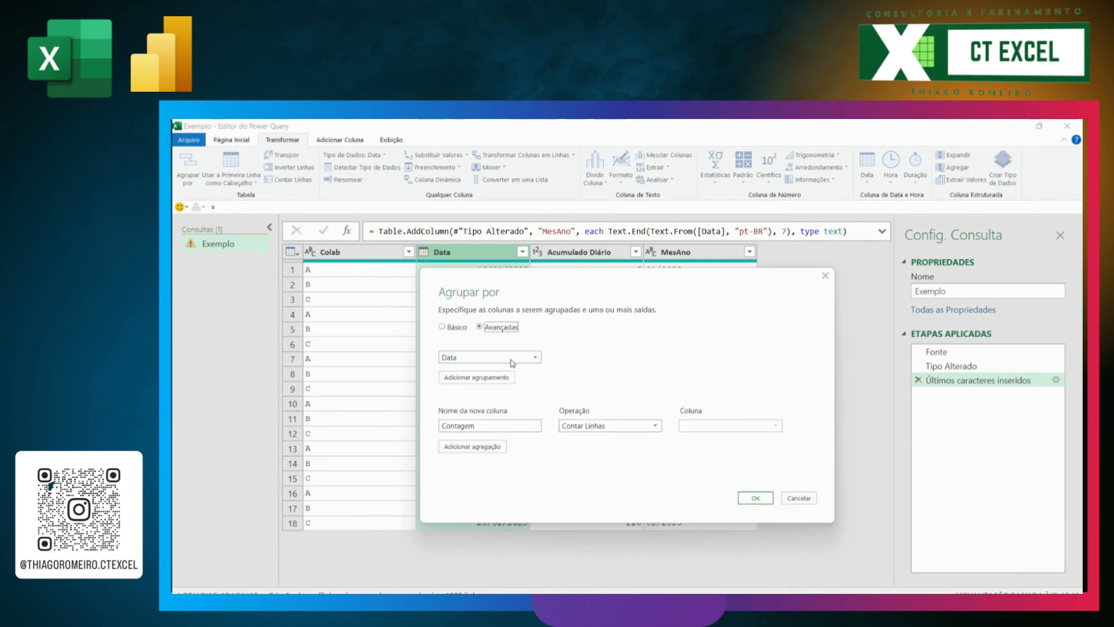
pyautogui.click(535, 358)
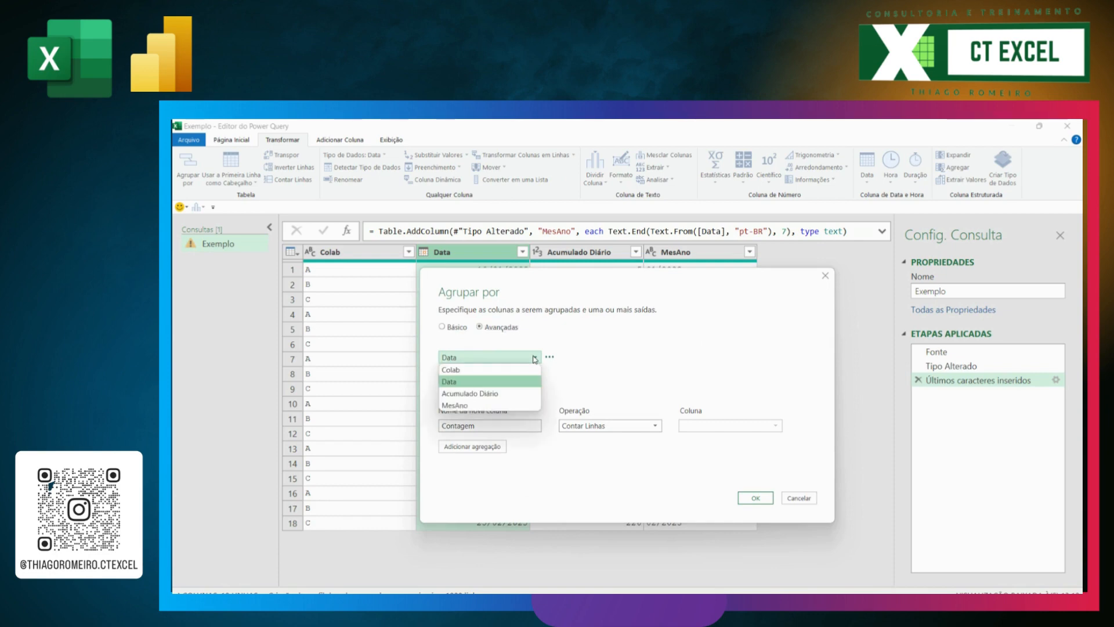
pyautogui.click(480, 407)
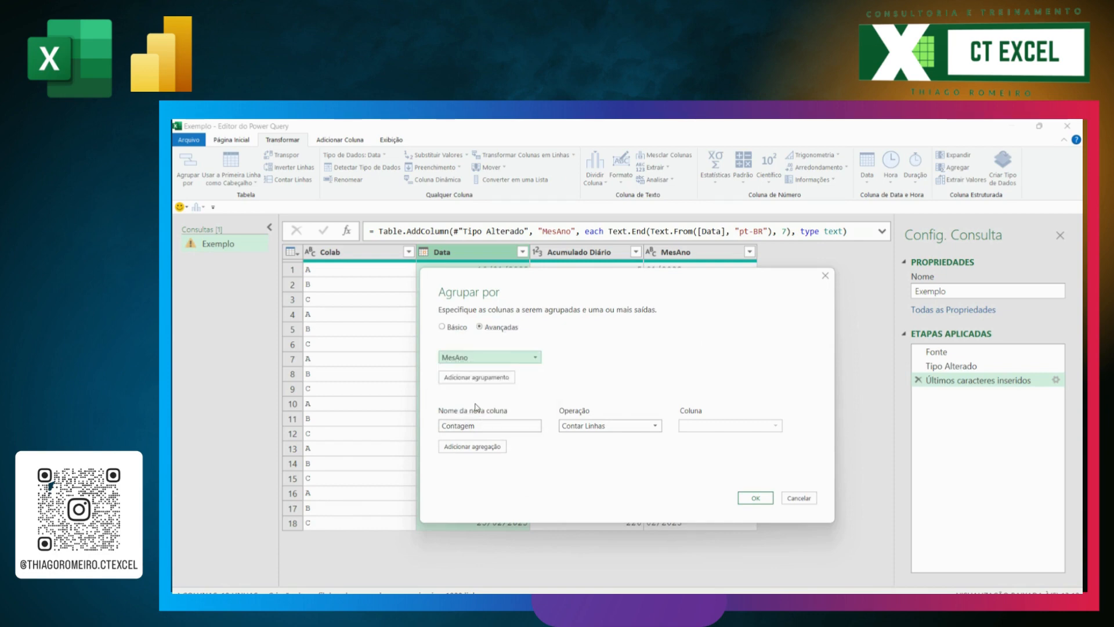
pyautogui.moveTo(664, 275); pyautogui.dragTo(684, 356)
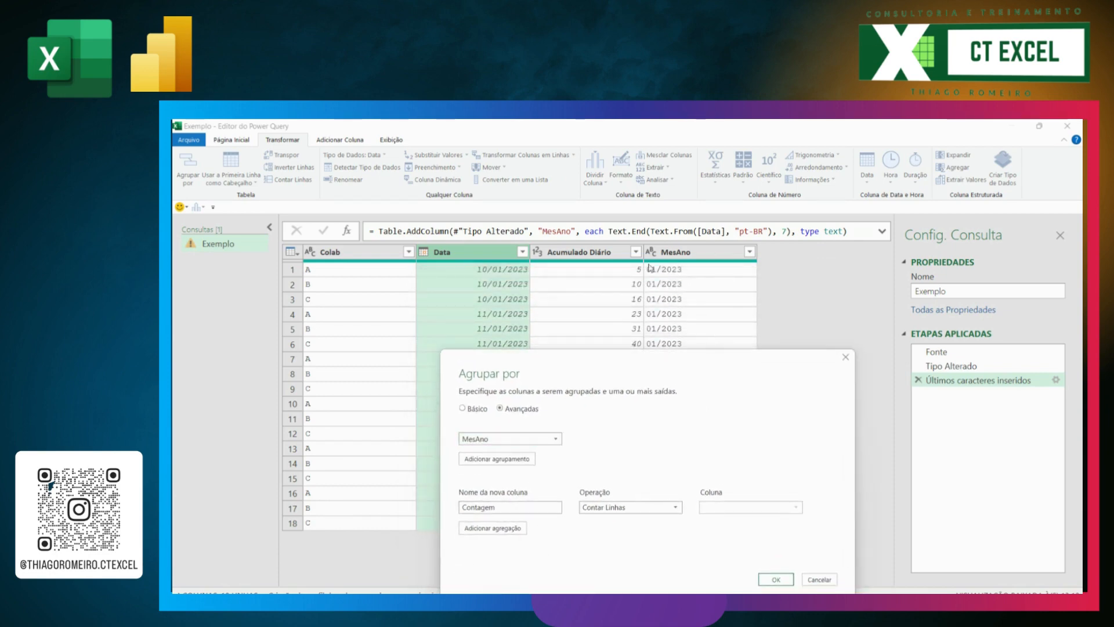
# Step: Define the first aggregation as the maximum (Máx.) of the Data column, named DtMax
pyautogui.click(624, 509)
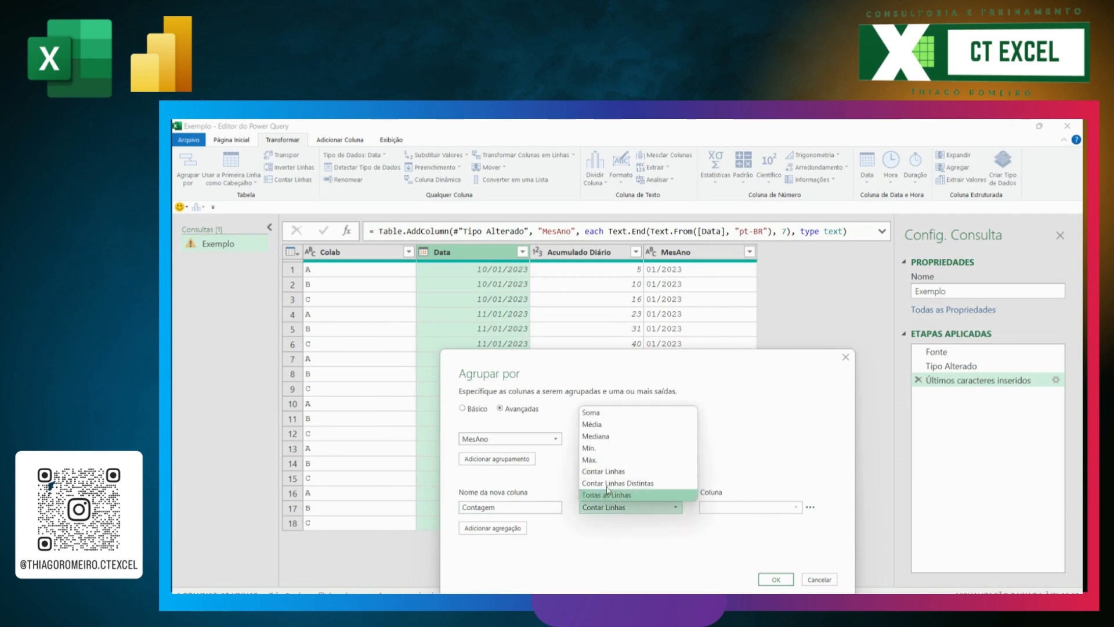
pyautogui.click(606, 459)
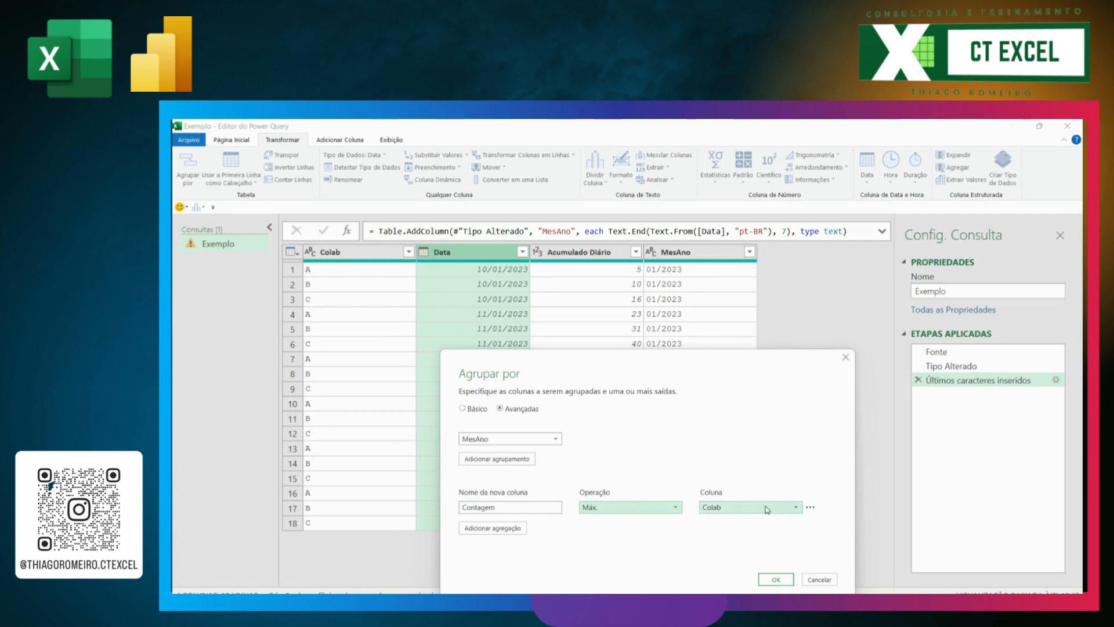
pyautogui.click(763, 507)
pyautogui.click(732, 533)
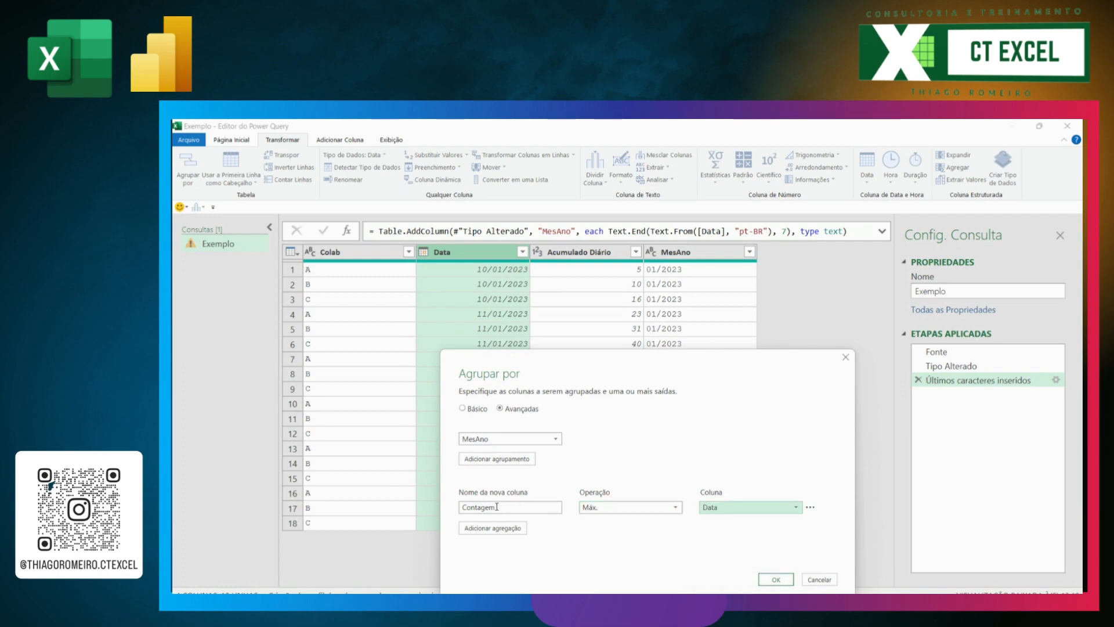
pyautogui.moveTo(496, 506); pyautogui.dragTo(447, 505)
pyautogui.write('D')
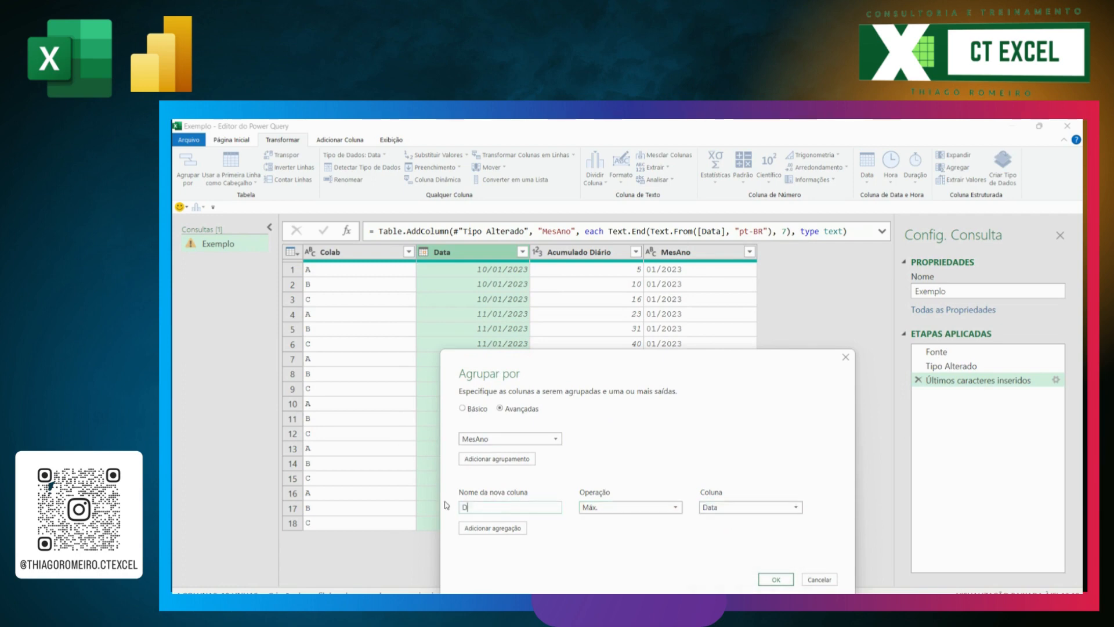
pyautogui.write('tMax')
pyautogui.moveTo(601, 370); pyautogui.dragTo(635, 282)
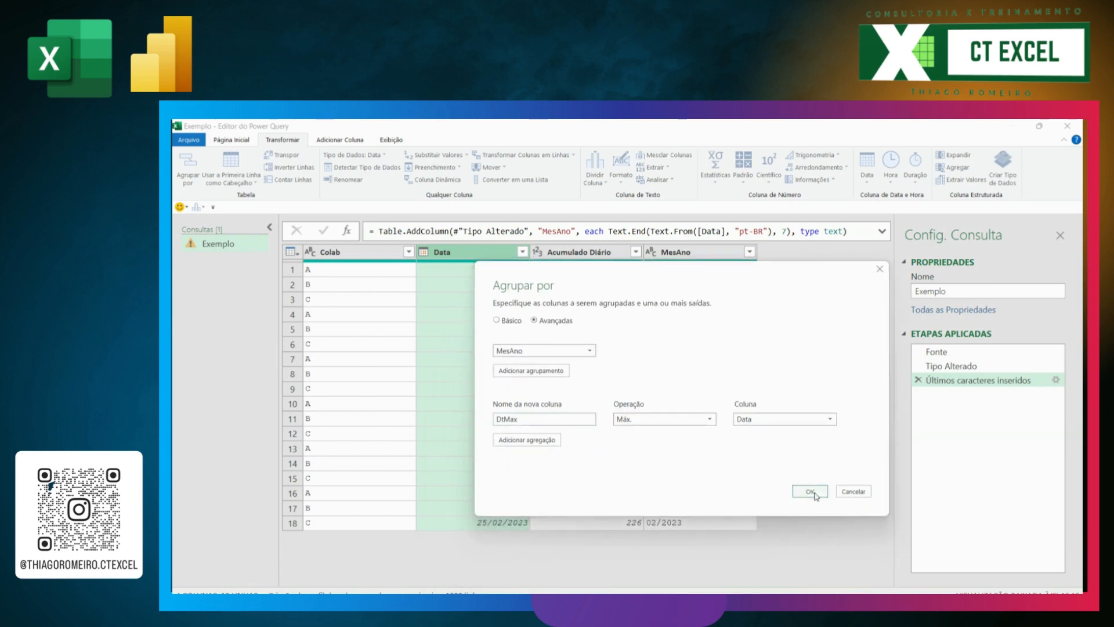
# Step: Add a second aggregation named Geral that keeps all rows (Todas as Linhas) and apply the grouping
pyautogui.click(527, 441)
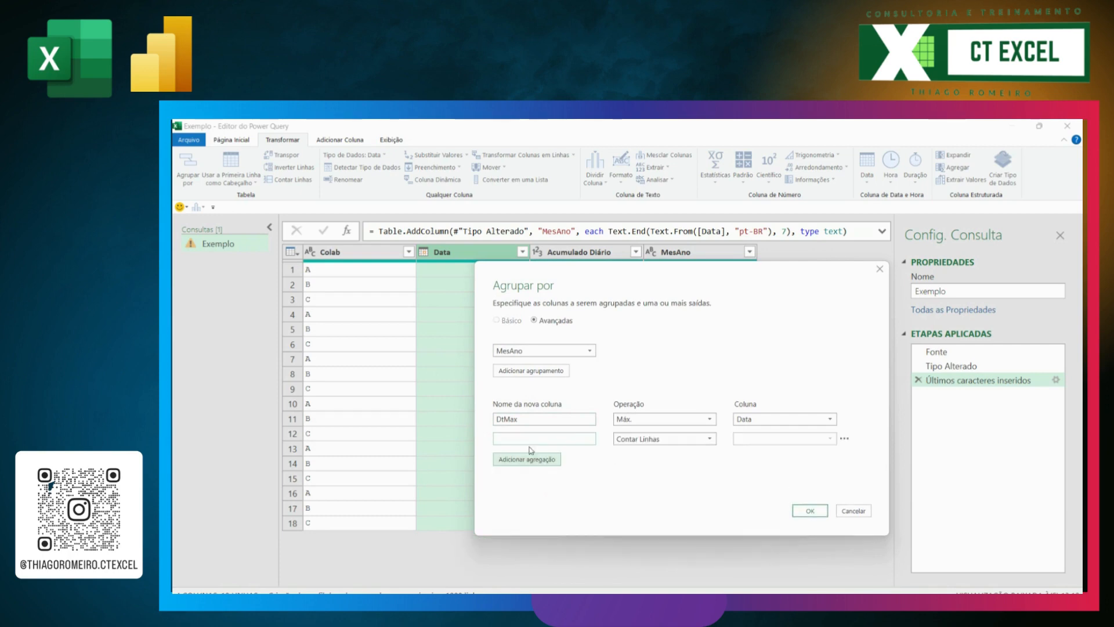
pyautogui.click(545, 438)
pyautogui.write('Geral')
pyautogui.click(655, 440)
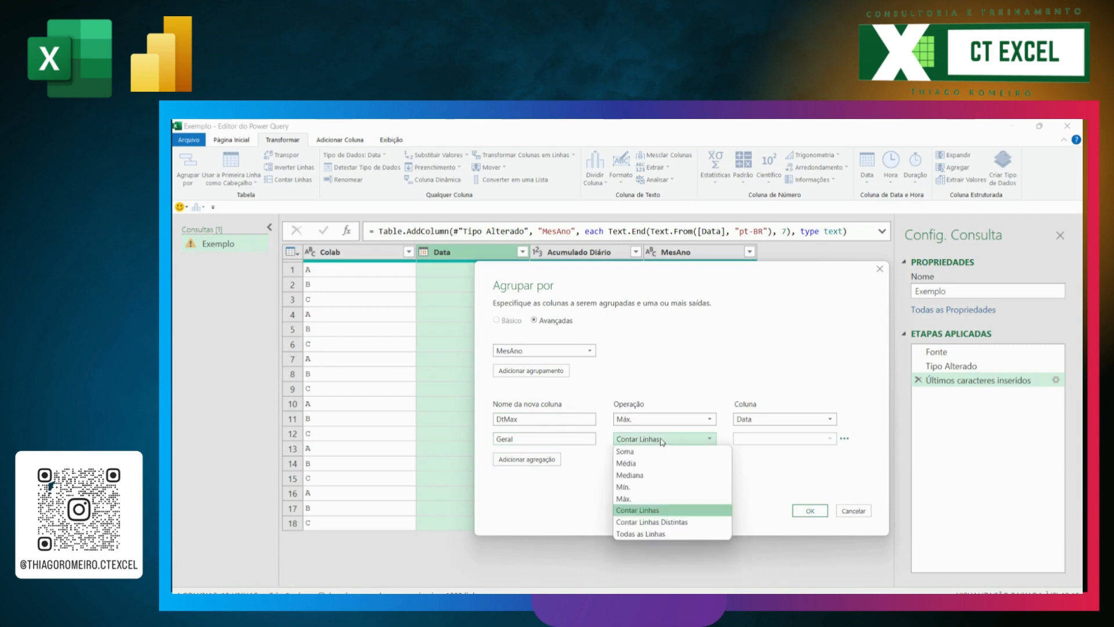
pyautogui.click(650, 532)
pyautogui.click(808, 511)
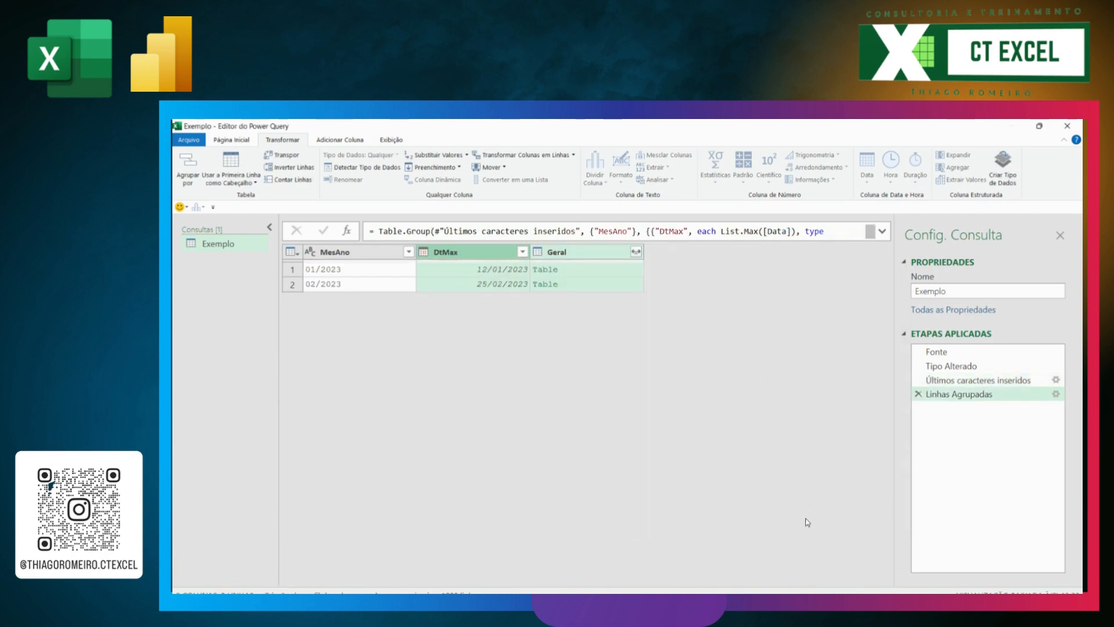
# Step: Expand the Geral tables into Colab, Data and Acumulado Diário, excluding MesAno and without the original column name as prefix
pyautogui.click(589, 254)
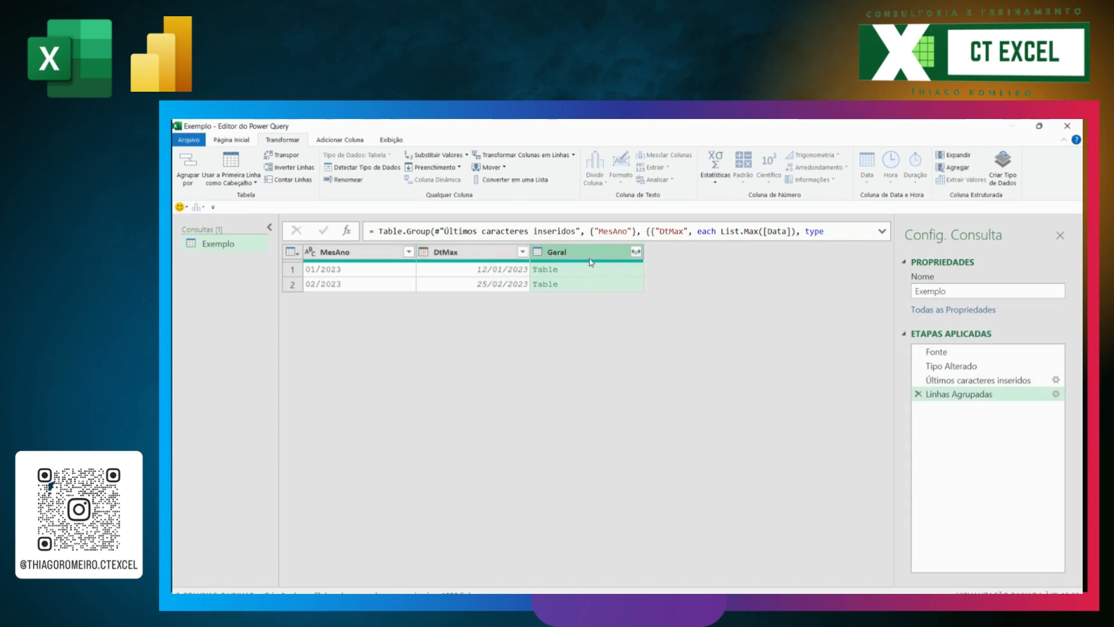
pyautogui.click(473, 255)
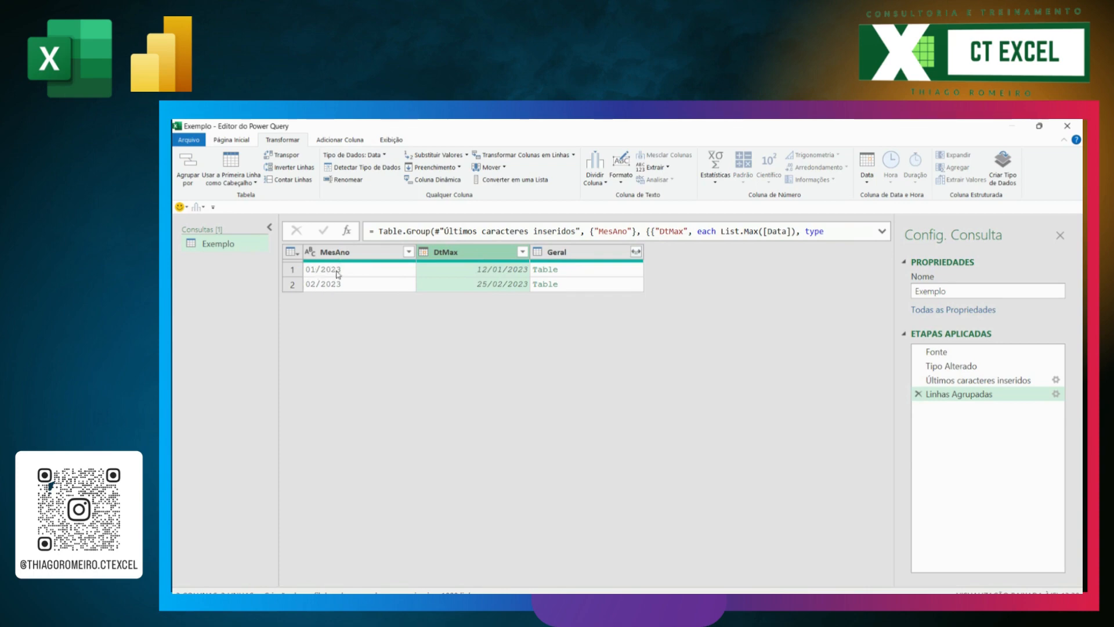
pyautogui.click(464, 284)
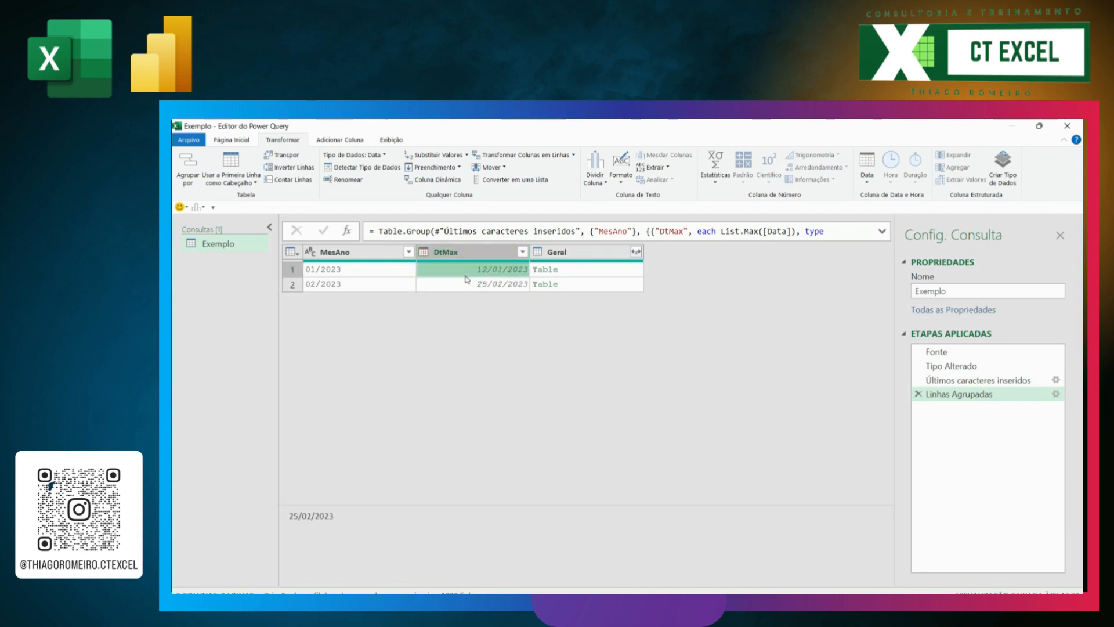
pyautogui.click(577, 270)
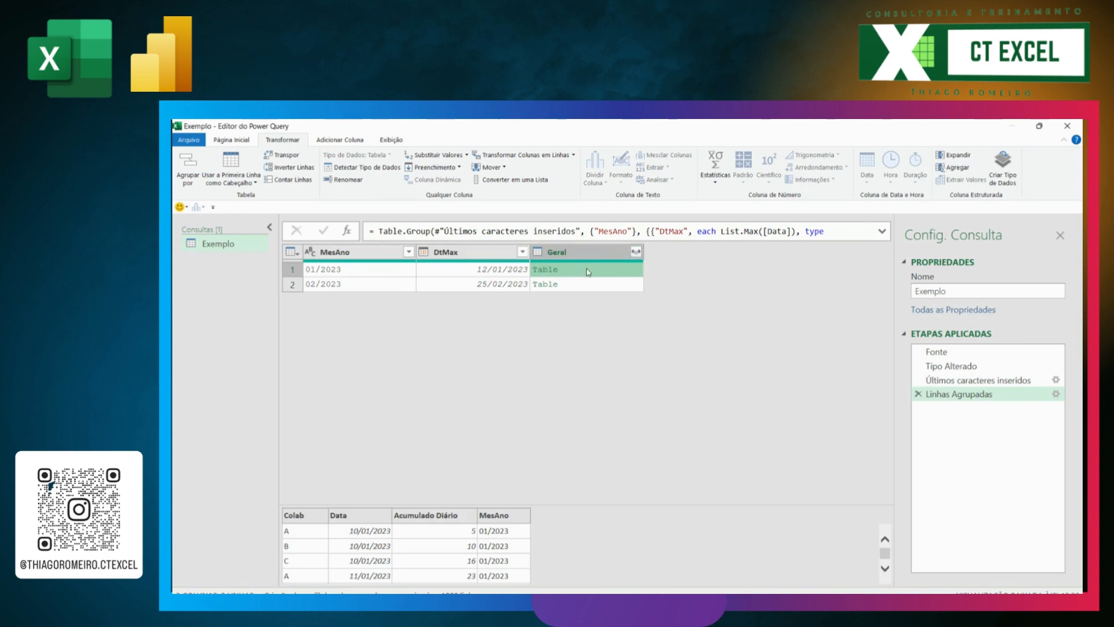
pyautogui.click(637, 252)
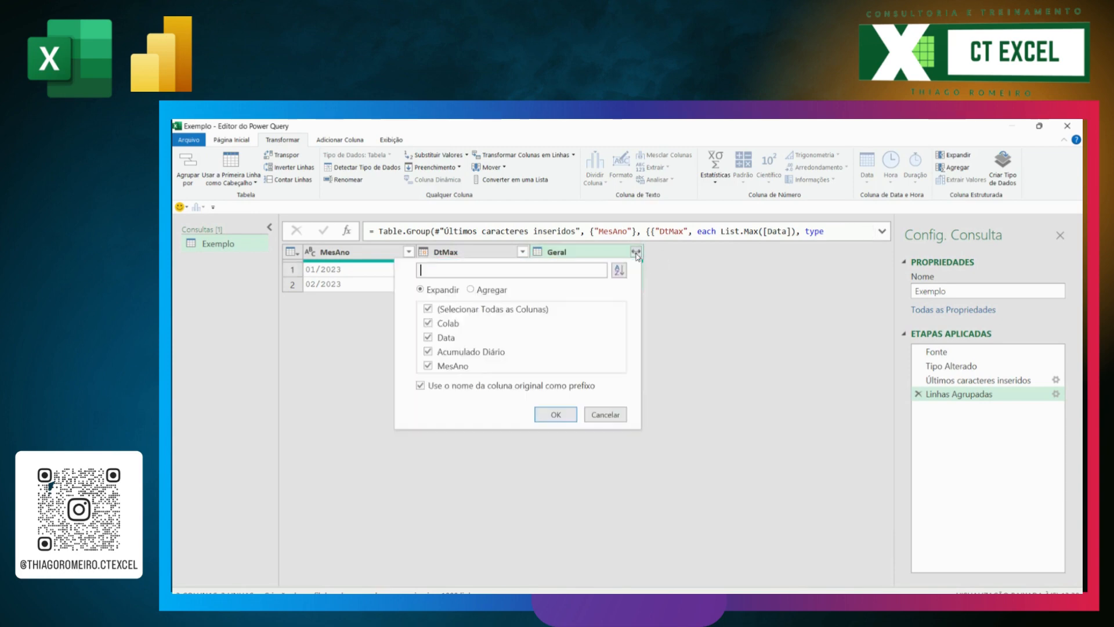
pyautogui.click(421, 386)
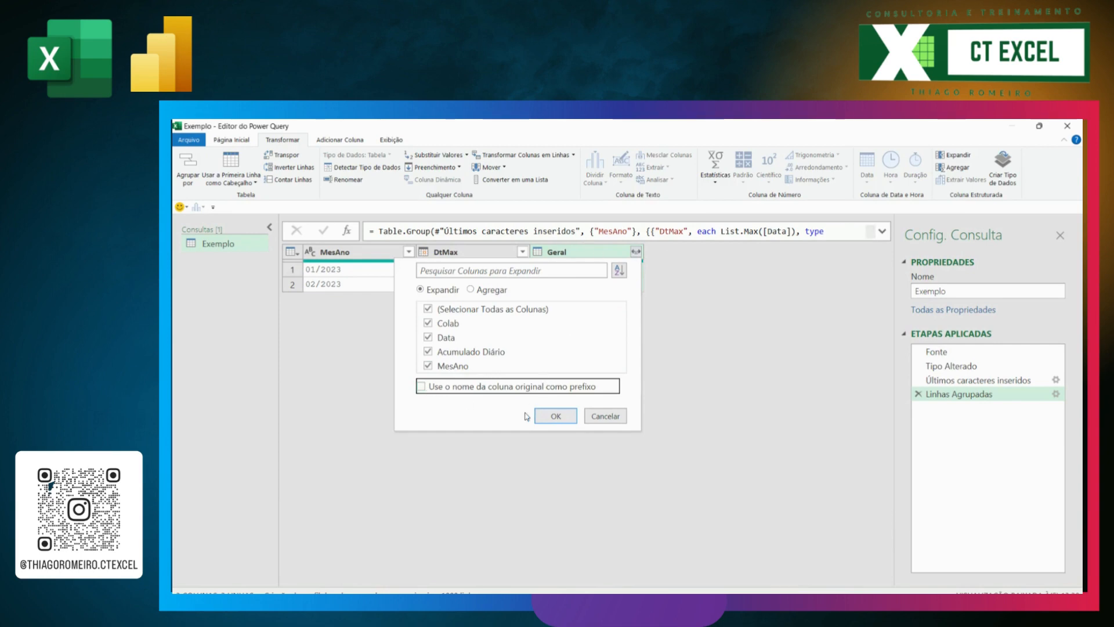
pyautogui.click(428, 366)
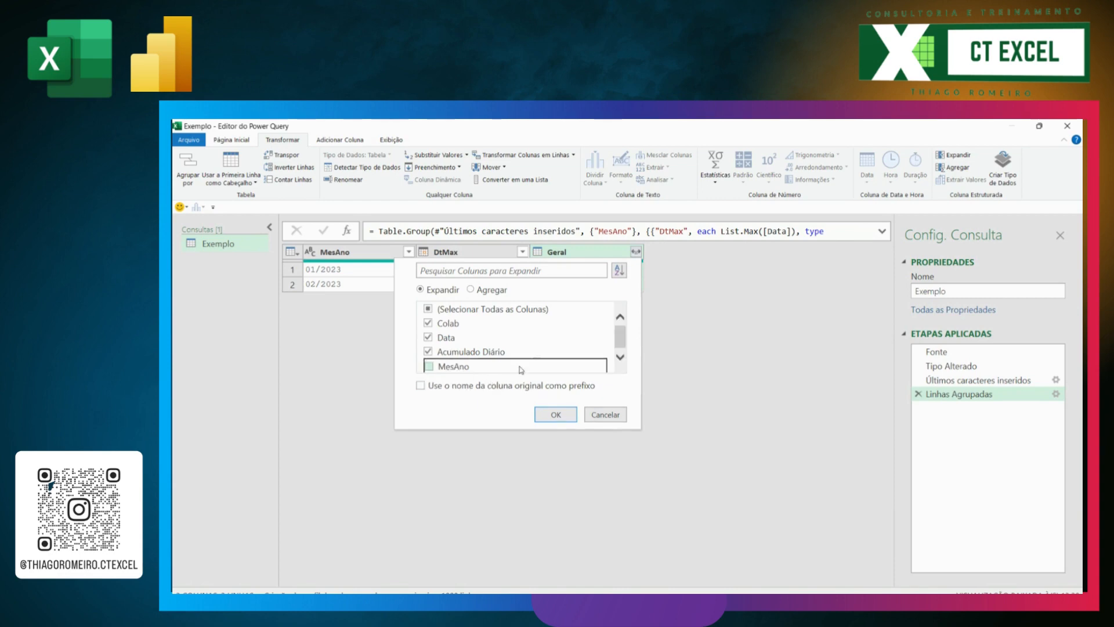
pyautogui.click(556, 415)
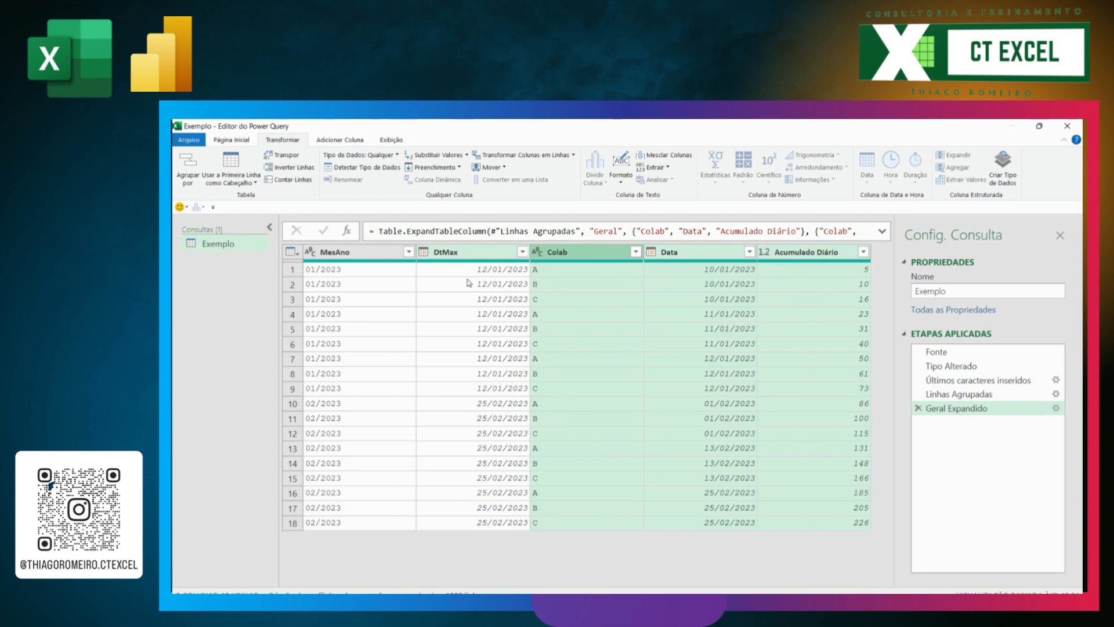
# Step: Keep only the Colab, Data, Acumulado Diário and DtMax columns, in that order, removing the other columns
pyautogui.click(580, 256)
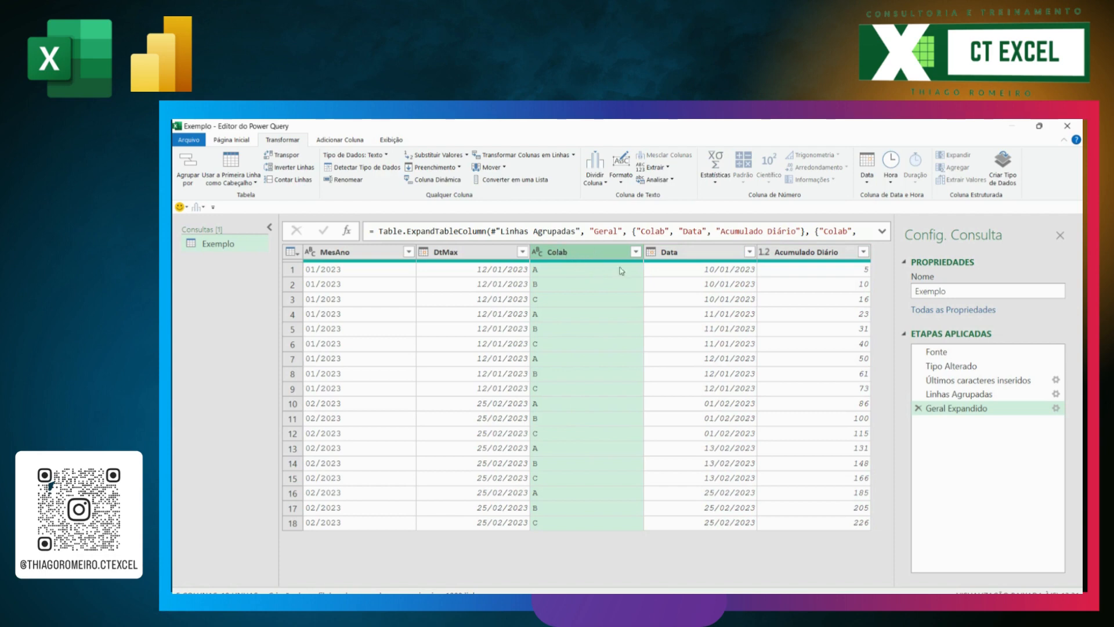
pyautogui.keyDown('ctrl'); pyautogui.click(705, 253); pyautogui.keyUp('ctrl')
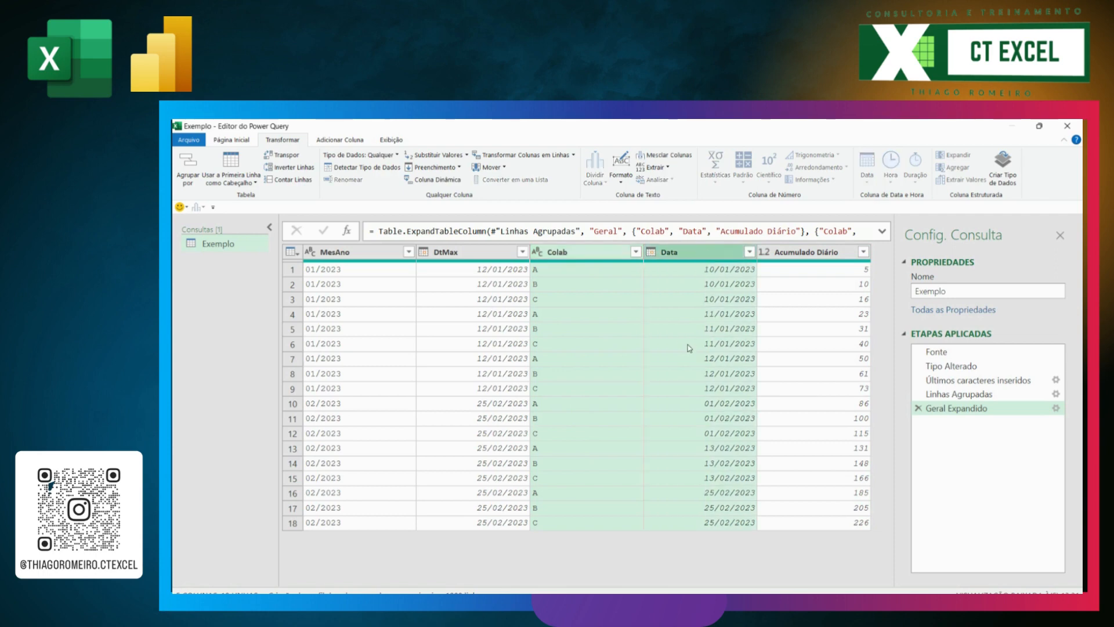
pyautogui.keyDown('ctrl'); pyautogui.click(787, 255); pyautogui.keyUp('ctrl')
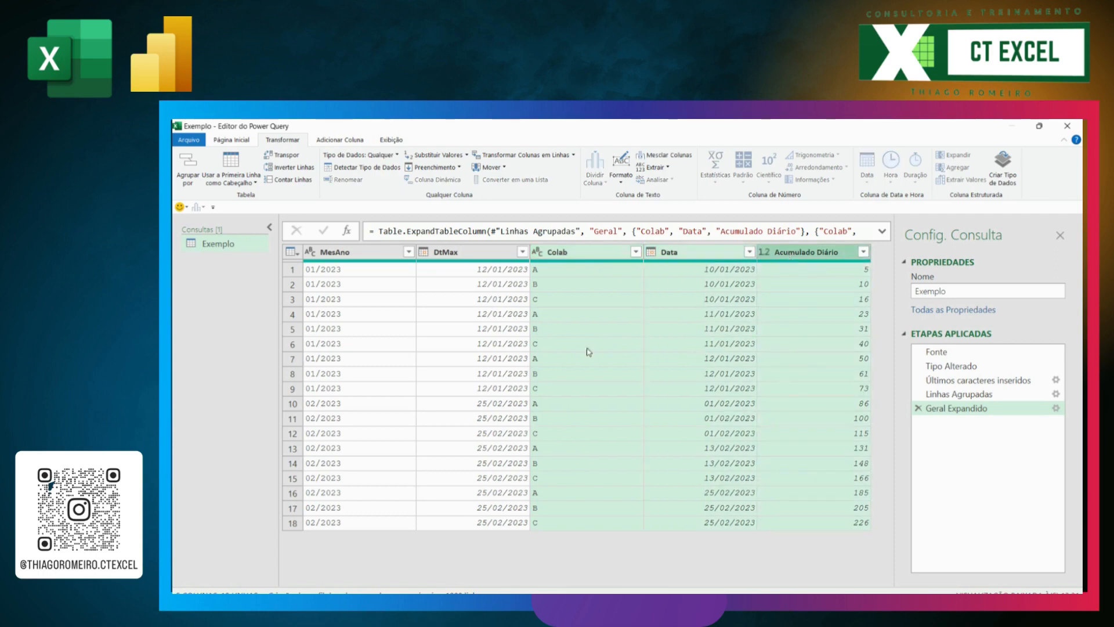
pyautogui.keyDown('ctrl'); pyautogui.click(482, 253); pyautogui.keyUp('ctrl')
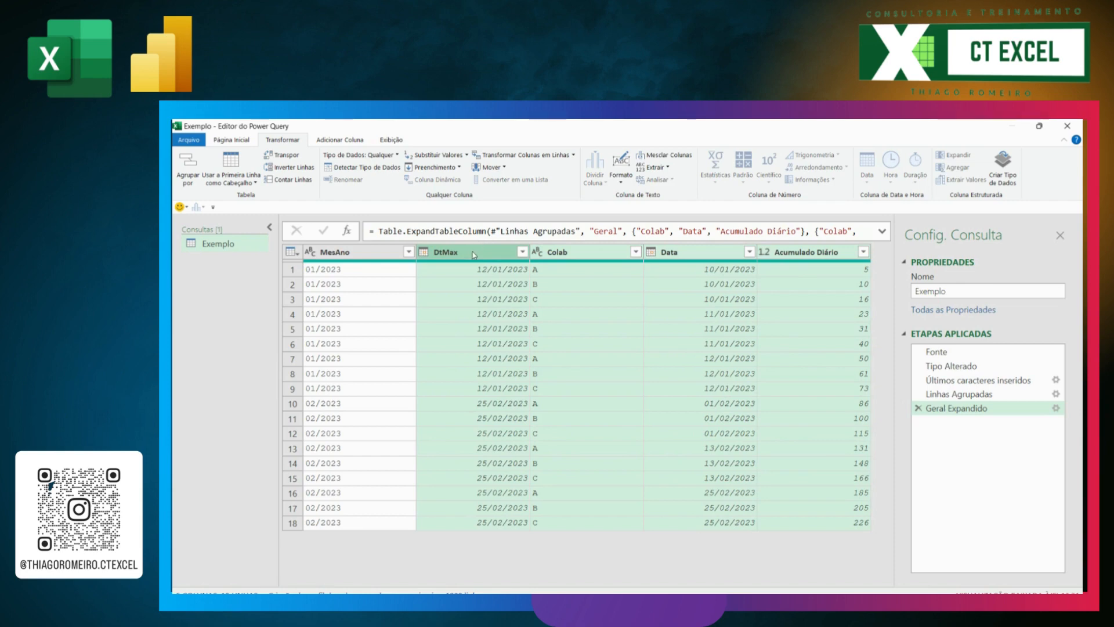
pyautogui.rightClick(474, 254)
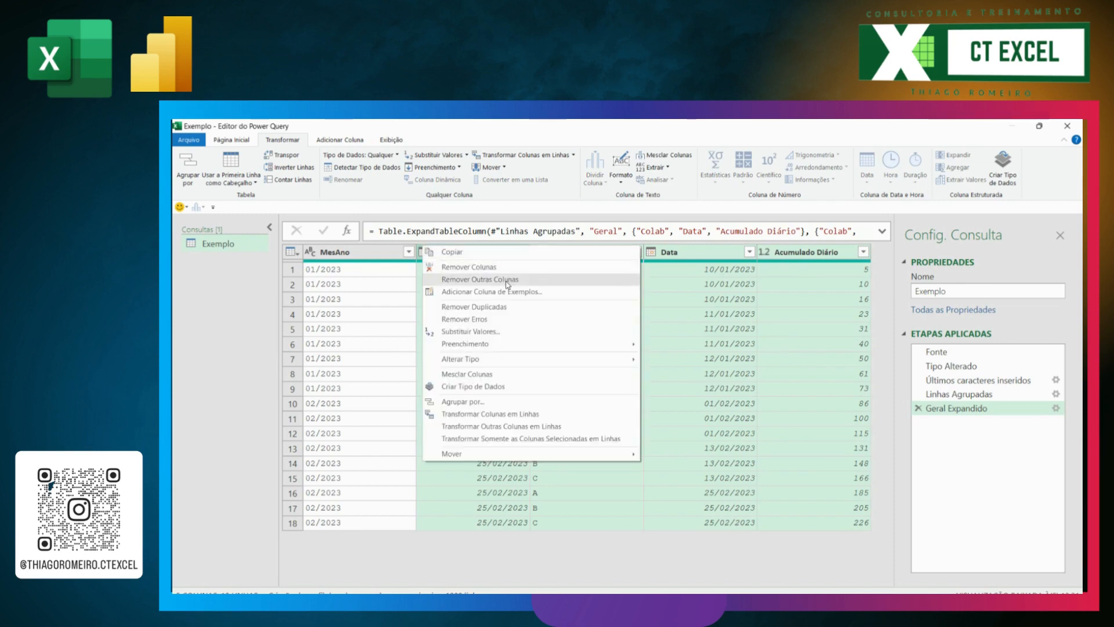
pyautogui.click(507, 285)
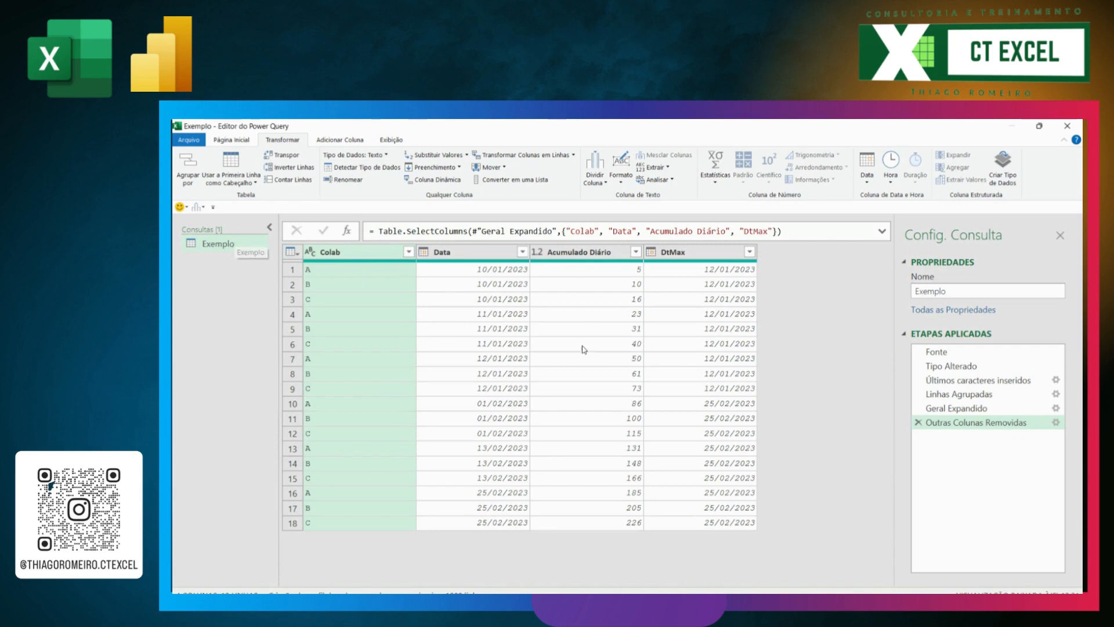
pyautogui.click(719, 360)
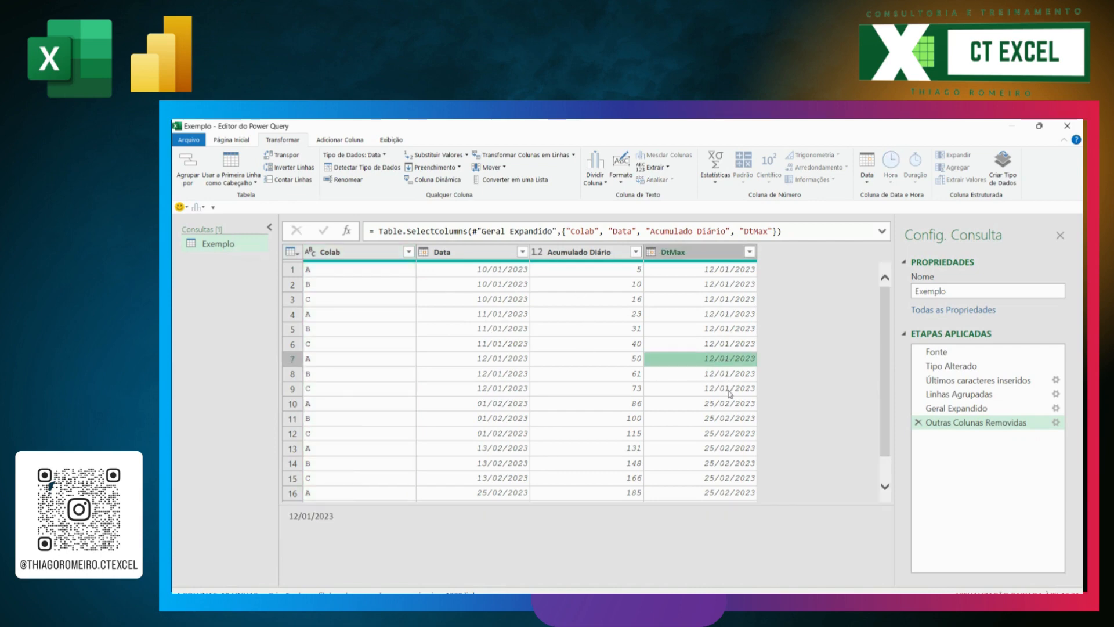
pyautogui.click(353, 388)
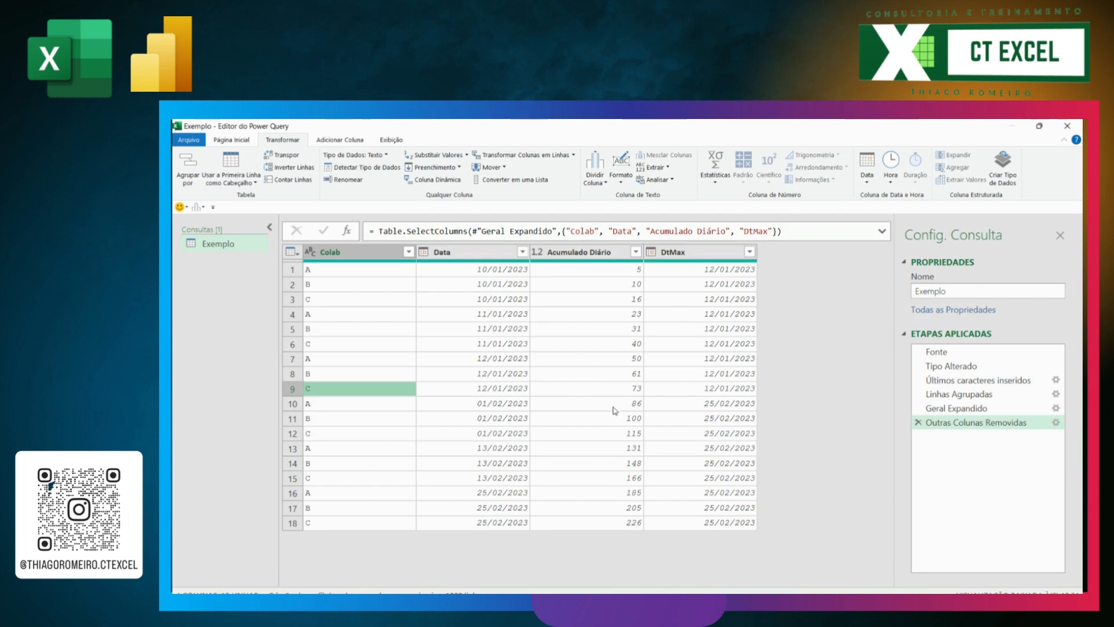
# Step: Duplicate the Exemplo query and rename the copy pDatas
pyautogui.click(218, 247)
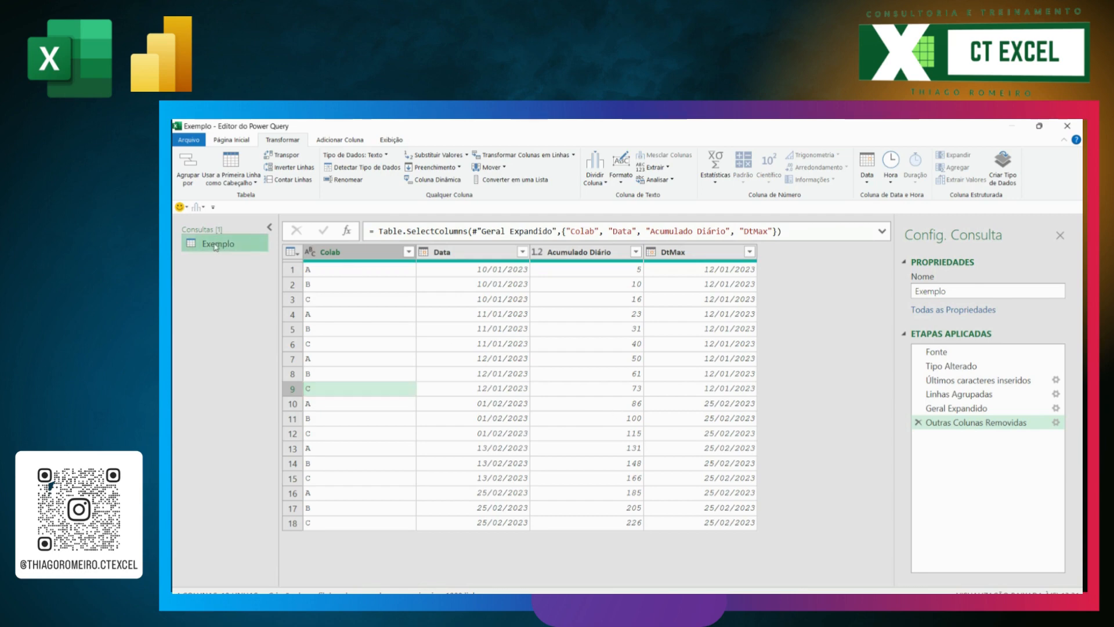
pyautogui.rightClick(213, 241)
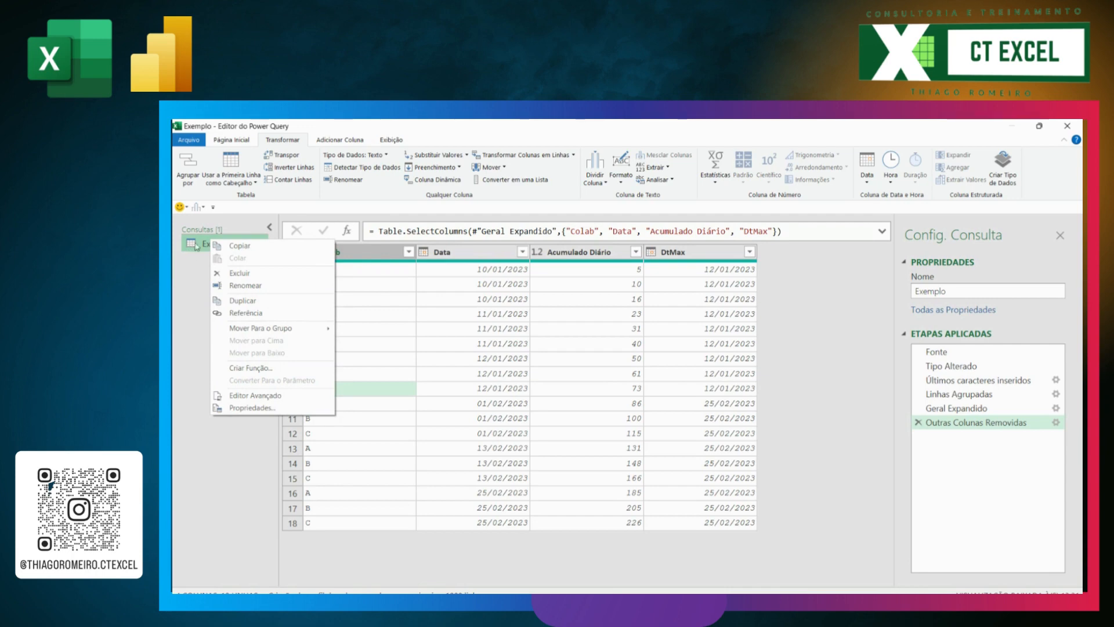
pyautogui.click(242, 301)
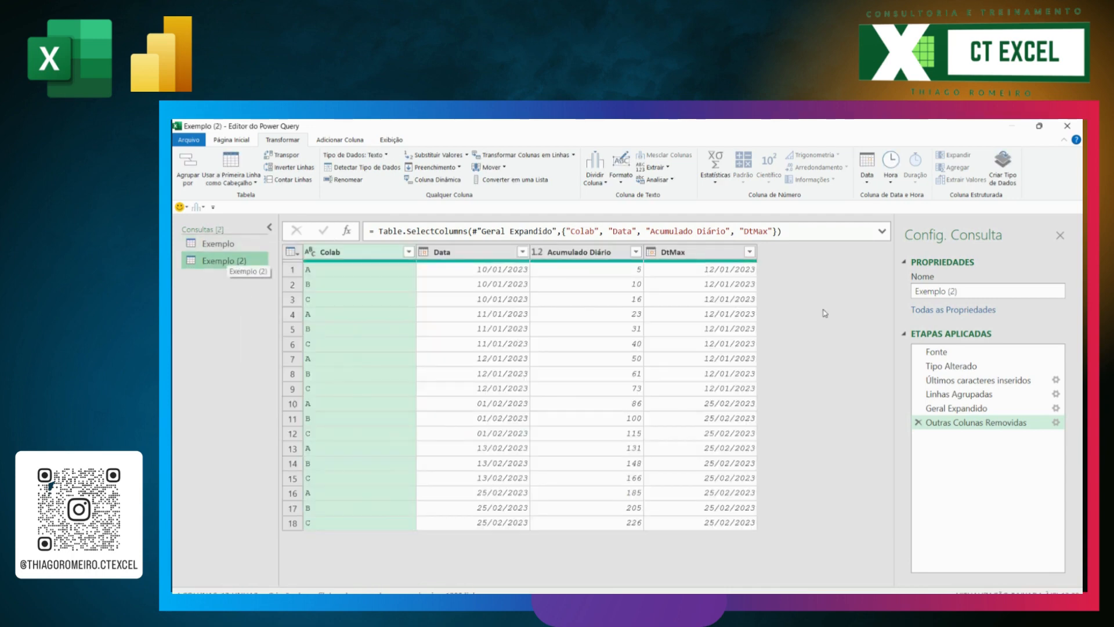
pyautogui.click(970, 293)
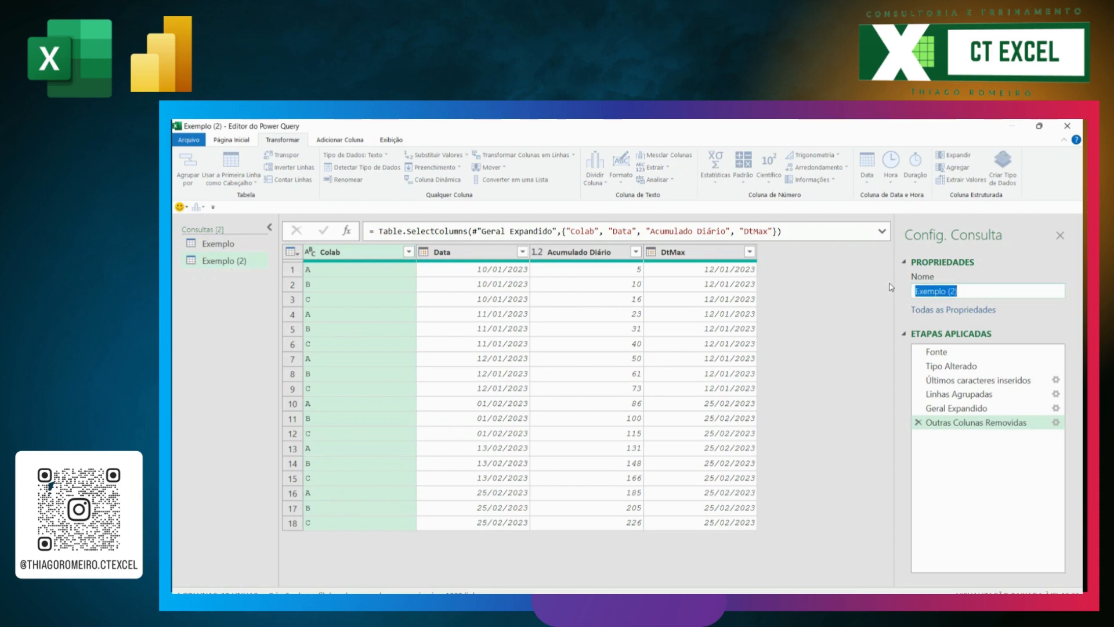
pyautogui.write('parametroDatas')
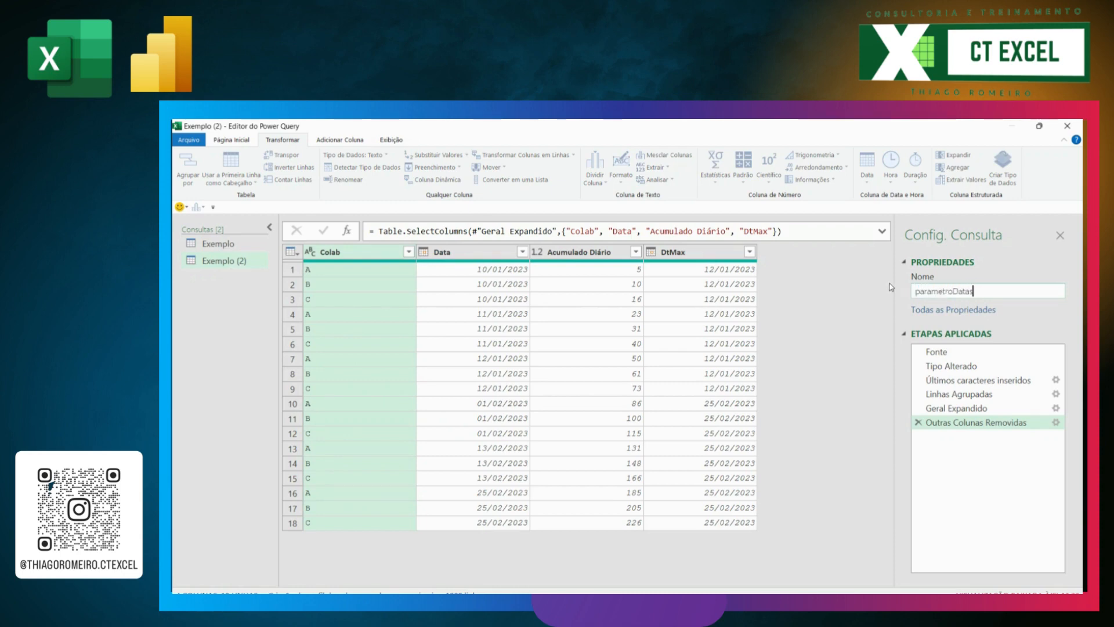
pyautogui.click(952, 290)
pyautogui.moveTo(953, 291); pyautogui.dragTo(921, 293)
pyautogui.press('BackSpace')
pyautogui.press('Return')
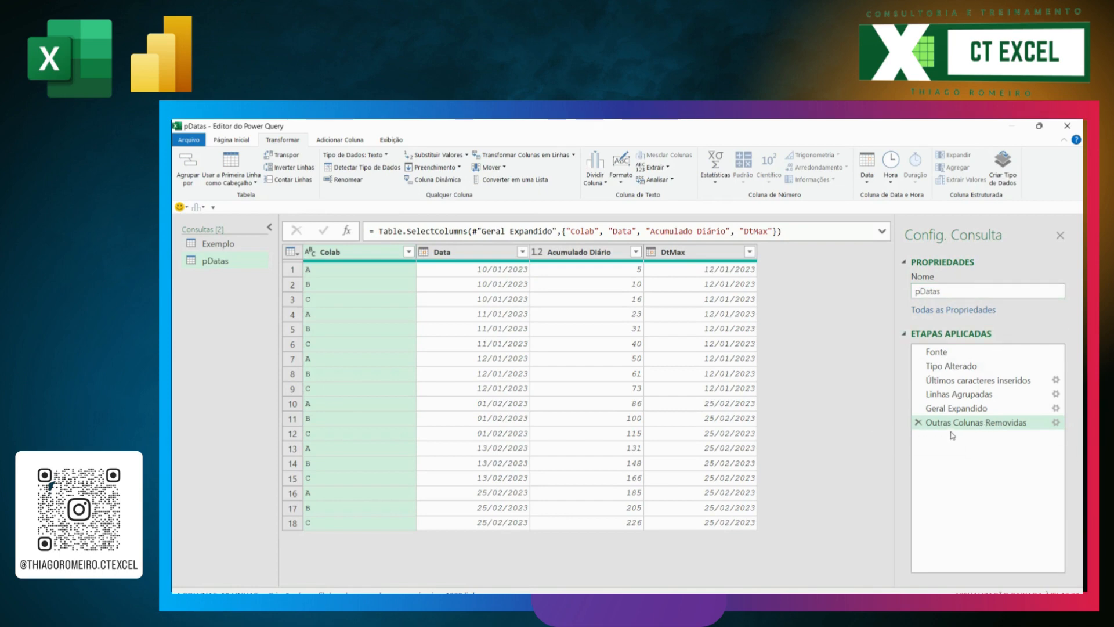
# Step: Delete the Outras Colunas Removidas and Geral Expandido steps from pDatas and remove the Geral aggregation from its grouping
pyautogui.click(918, 424)
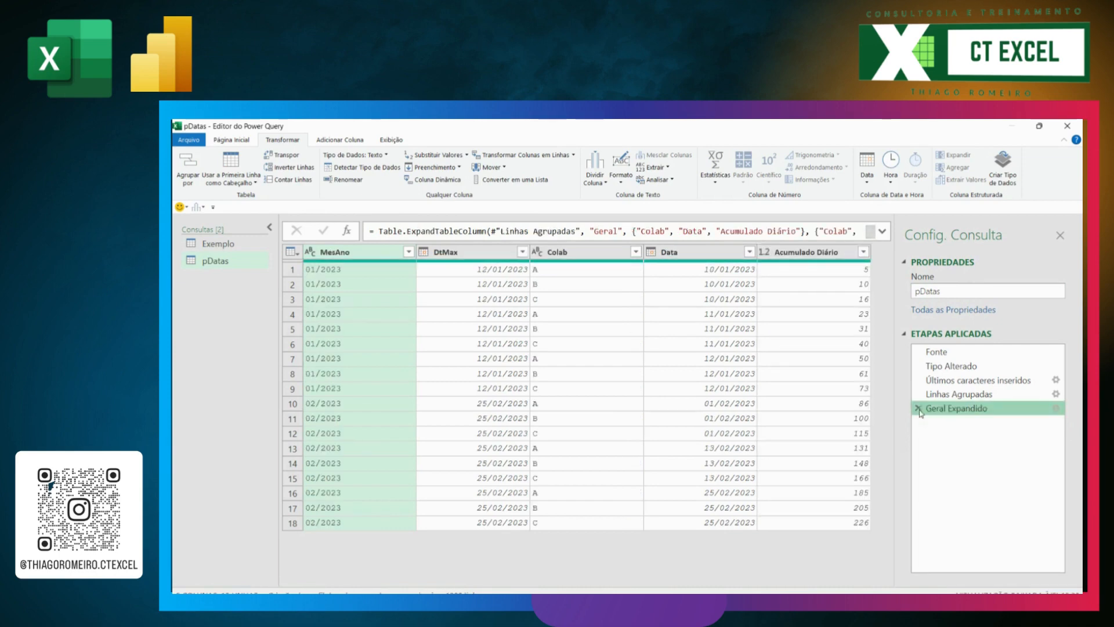
pyautogui.click(918, 409)
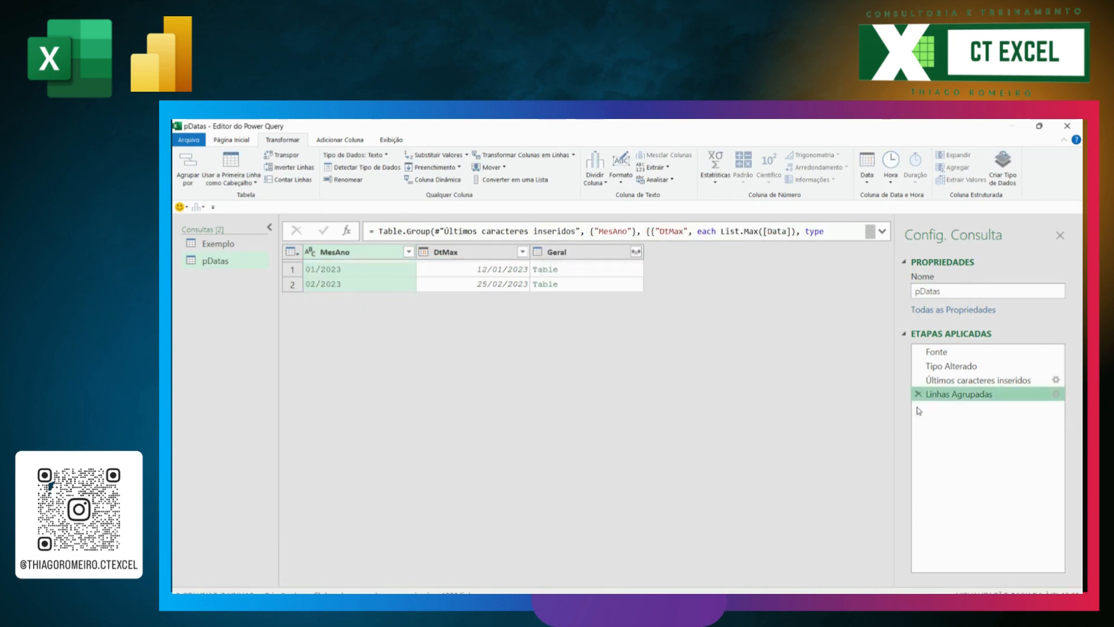
pyautogui.click(1057, 395)
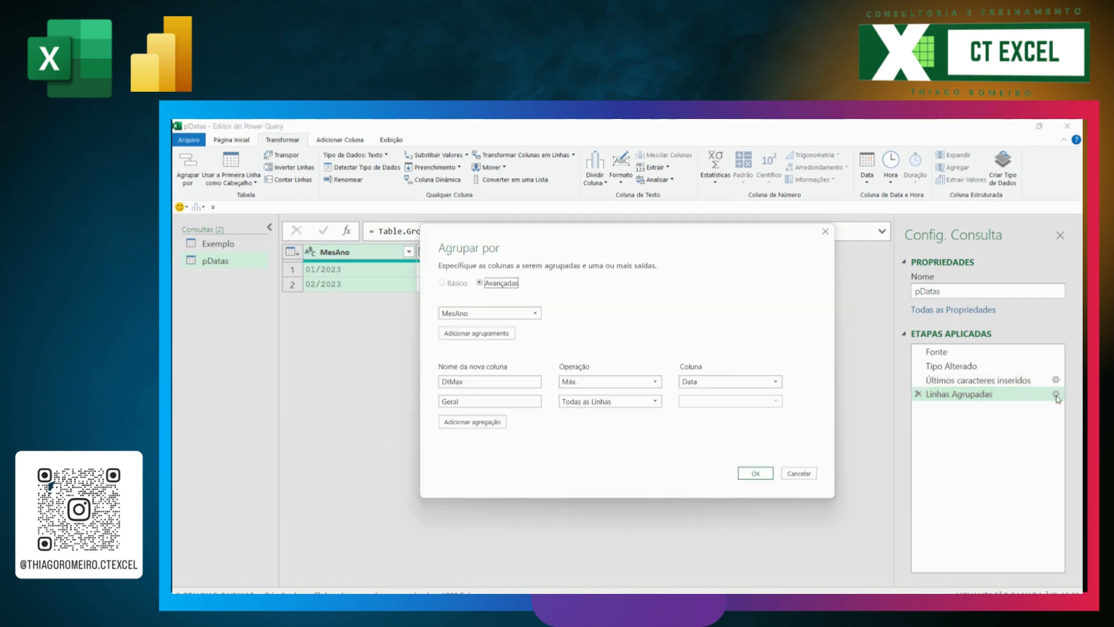
pyautogui.click(790, 400)
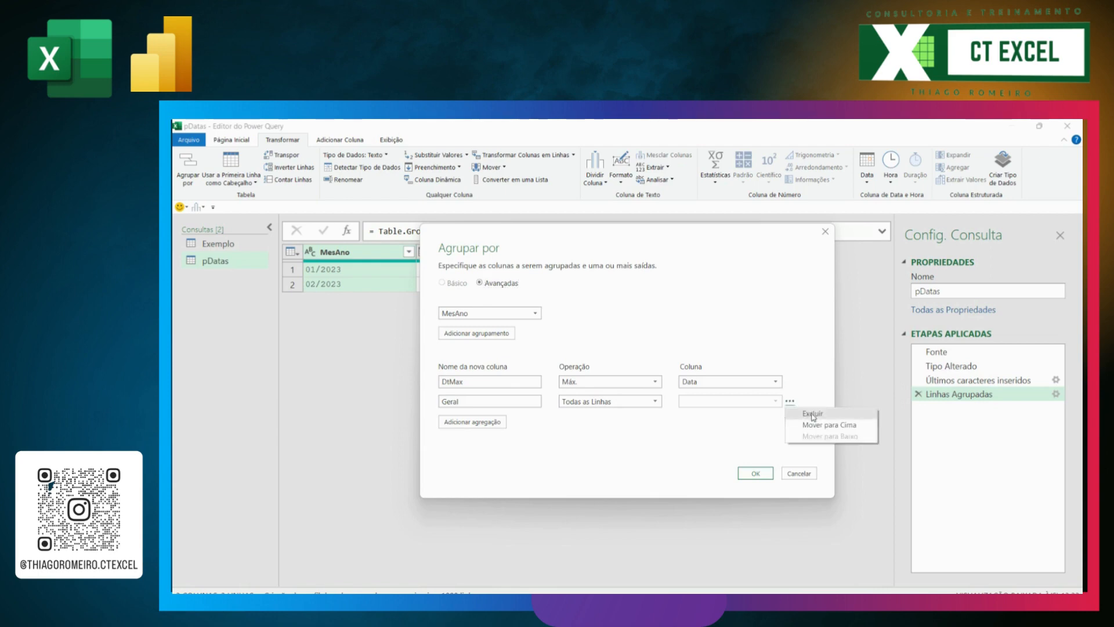
pyautogui.click(814, 414)
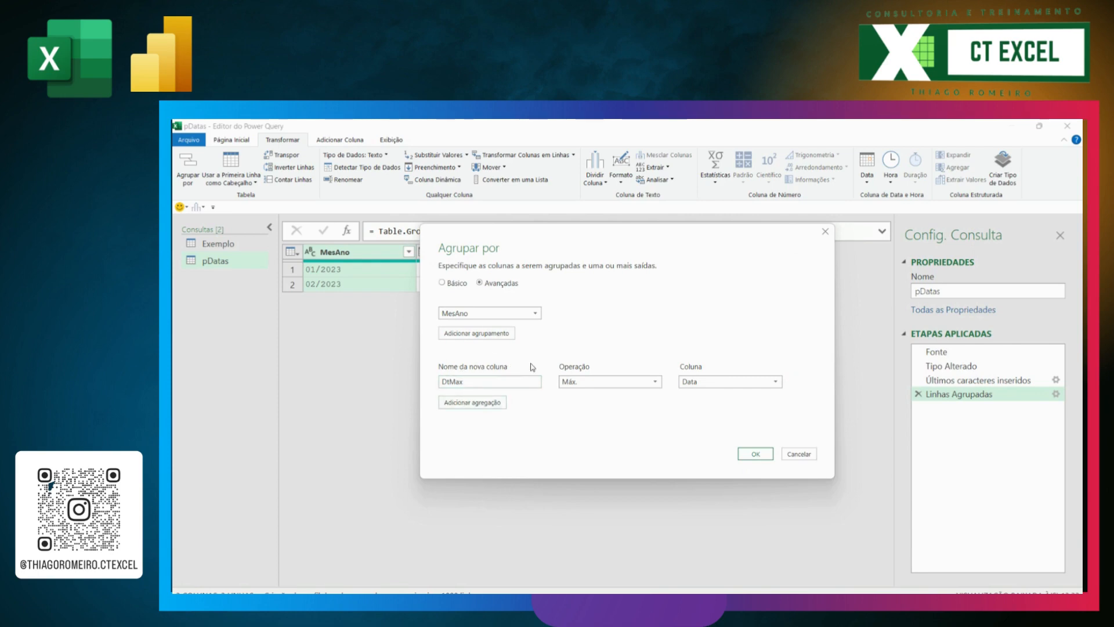
pyautogui.click(755, 457)
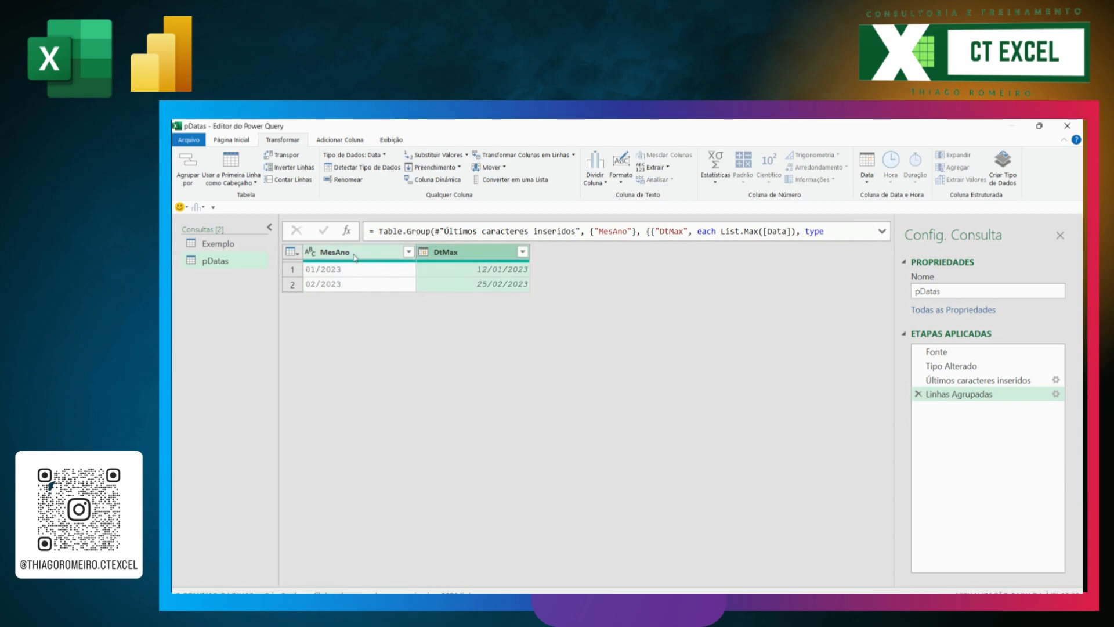
# Step: Keep only the DtMax column in pDatas and drill down into it to turn it into a list
pyautogui.rightClick(481, 255)
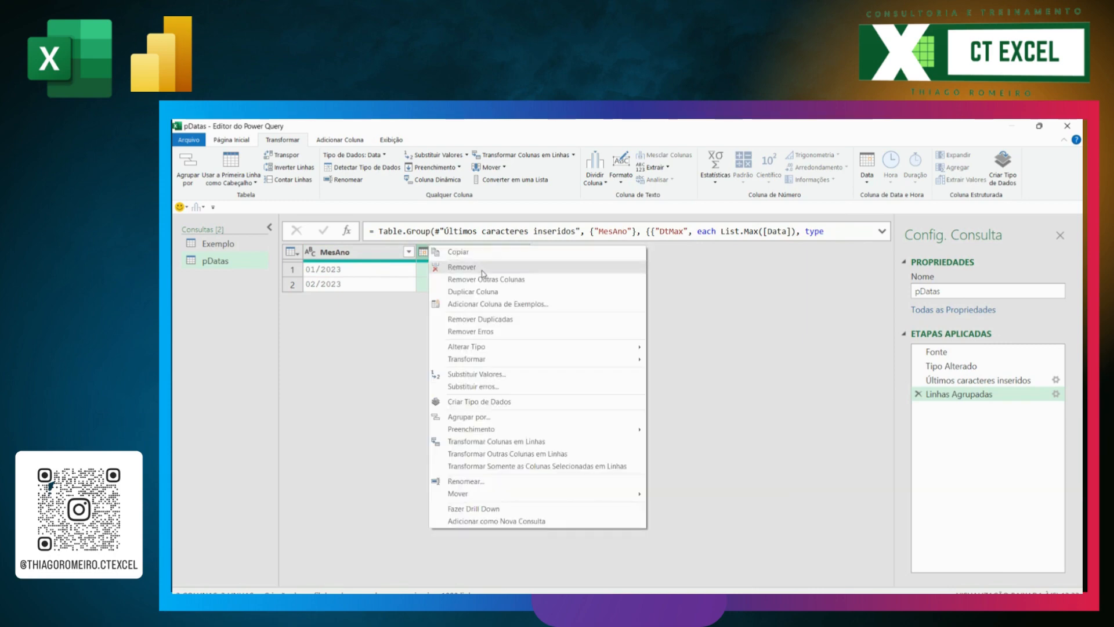
pyautogui.click(485, 280)
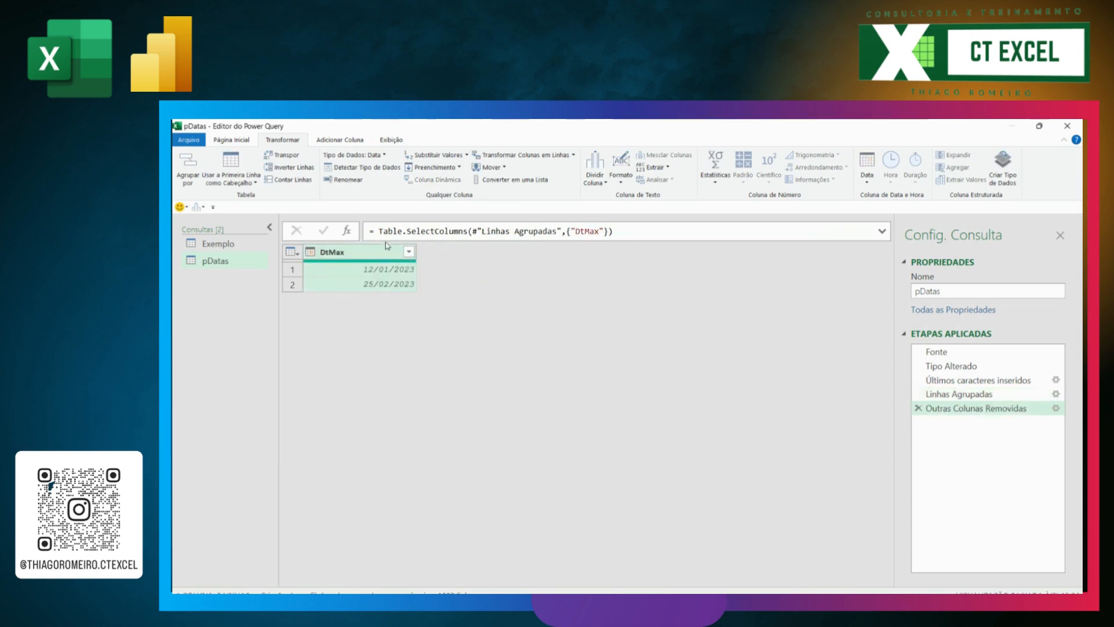
pyautogui.rightClick(357, 257)
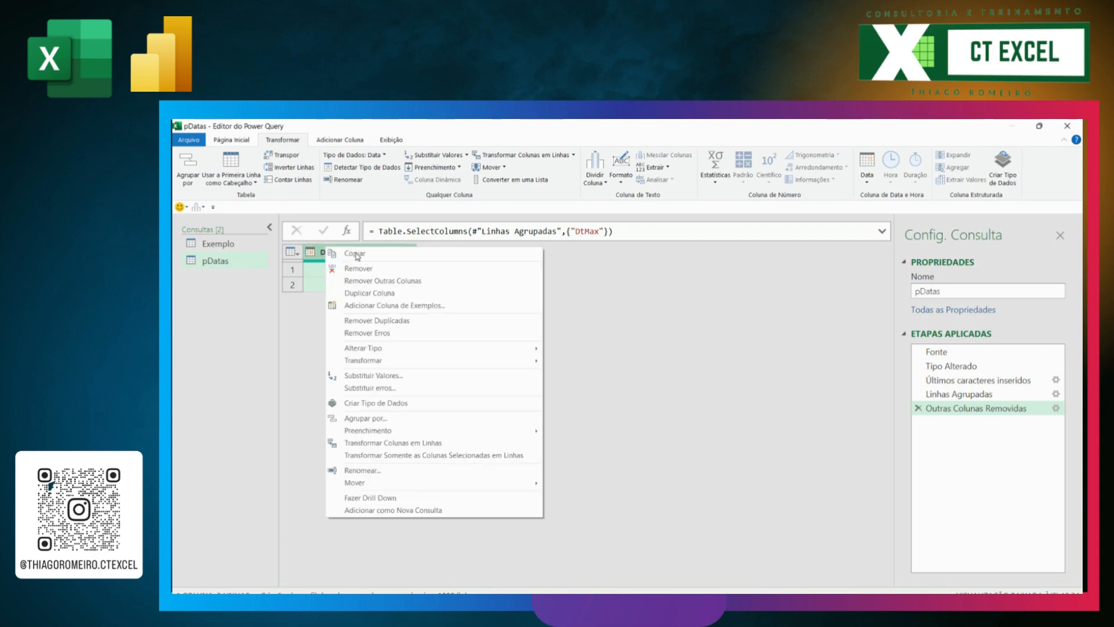
pyautogui.click(383, 497)
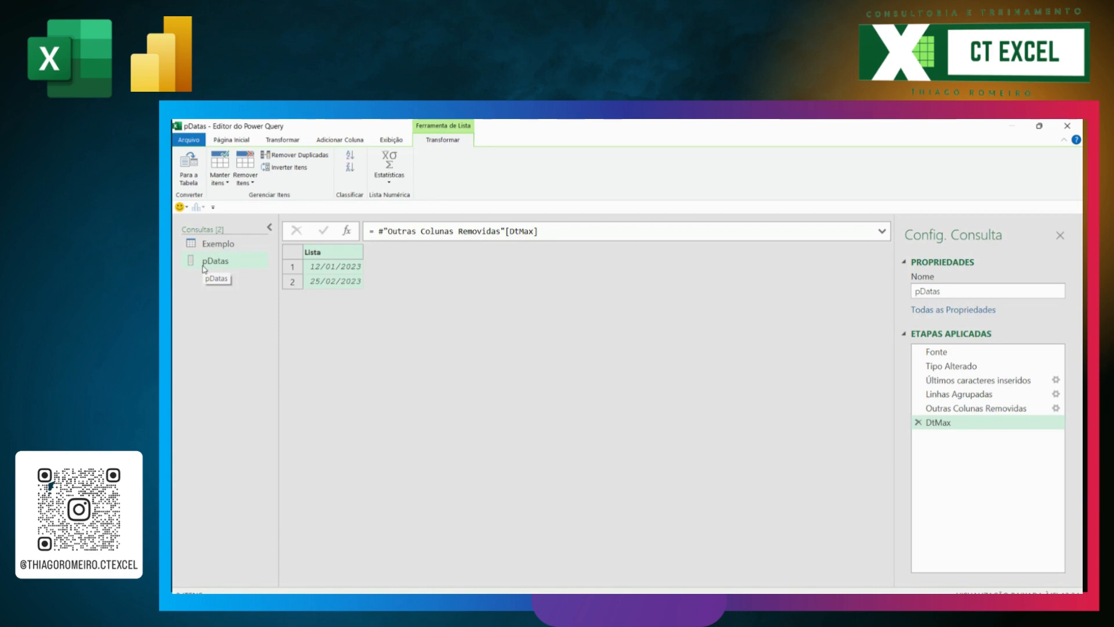
# Step: Duplicate the Exemplo query again and rename the copy TabelaFILTRADA
pyautogui.click(223, 244)
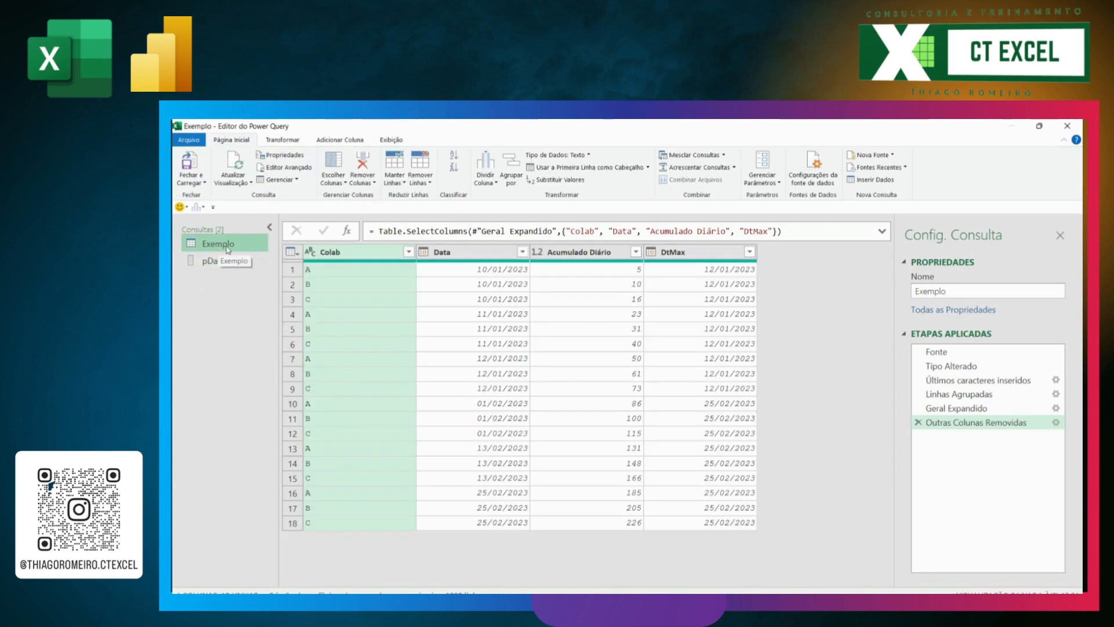
pyautogui.rightClick(222, 249)
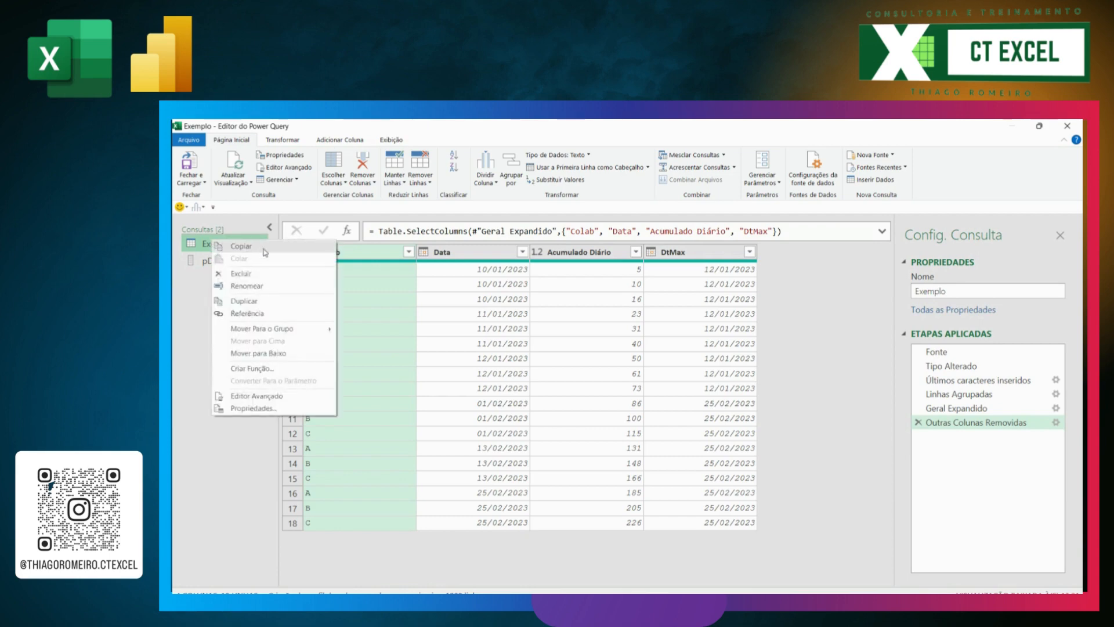
pyautogui.click(244, 301)
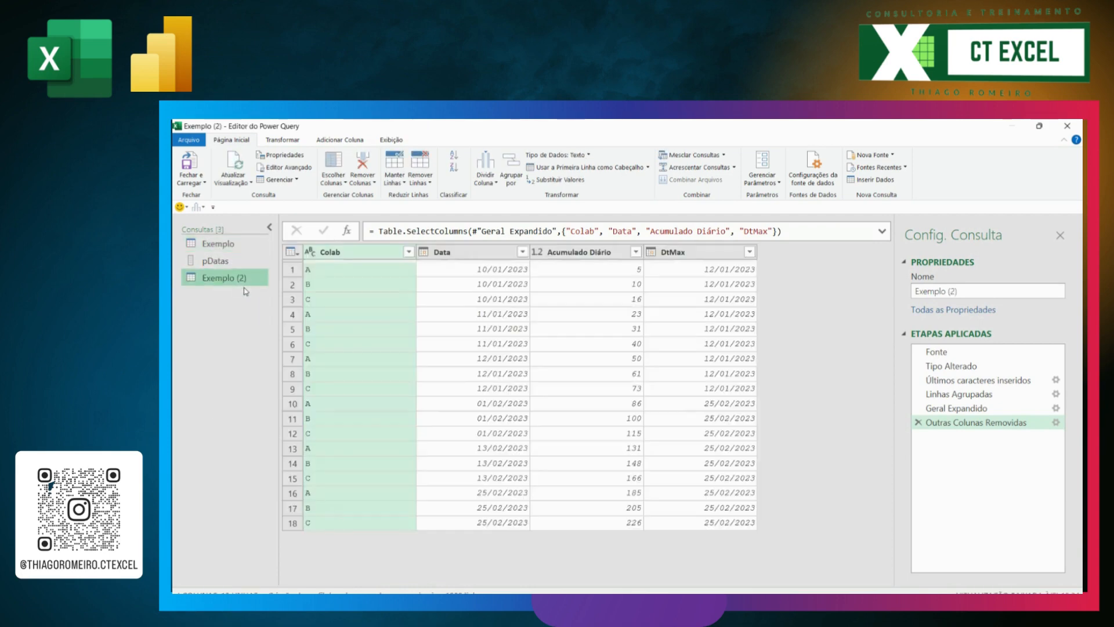
pyautogui.click(933, 292)
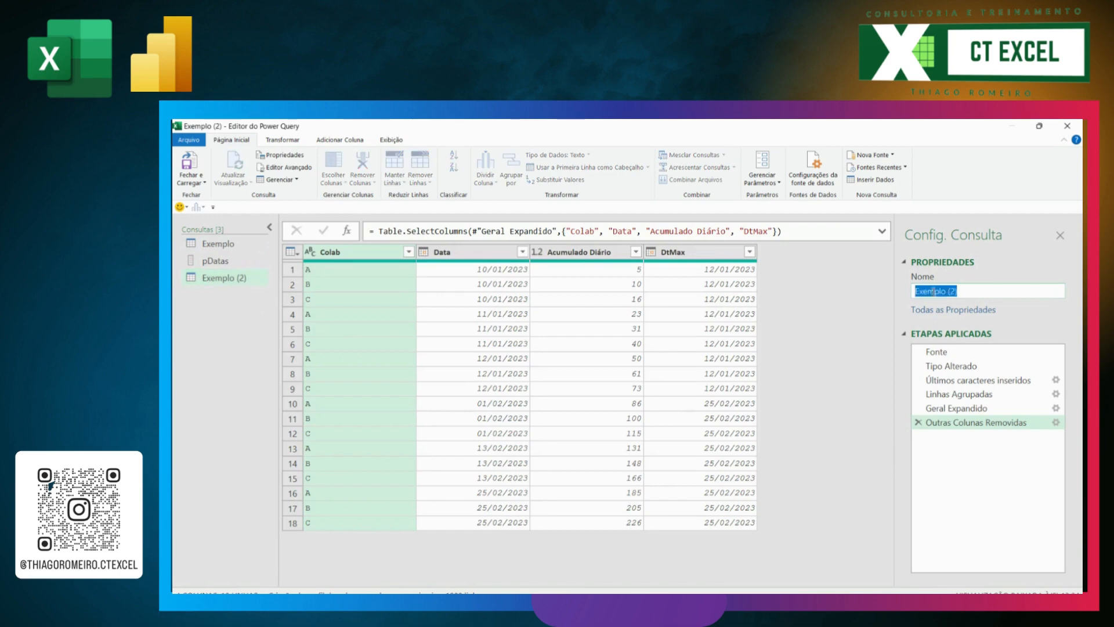
pyautogui.write('Tabela')
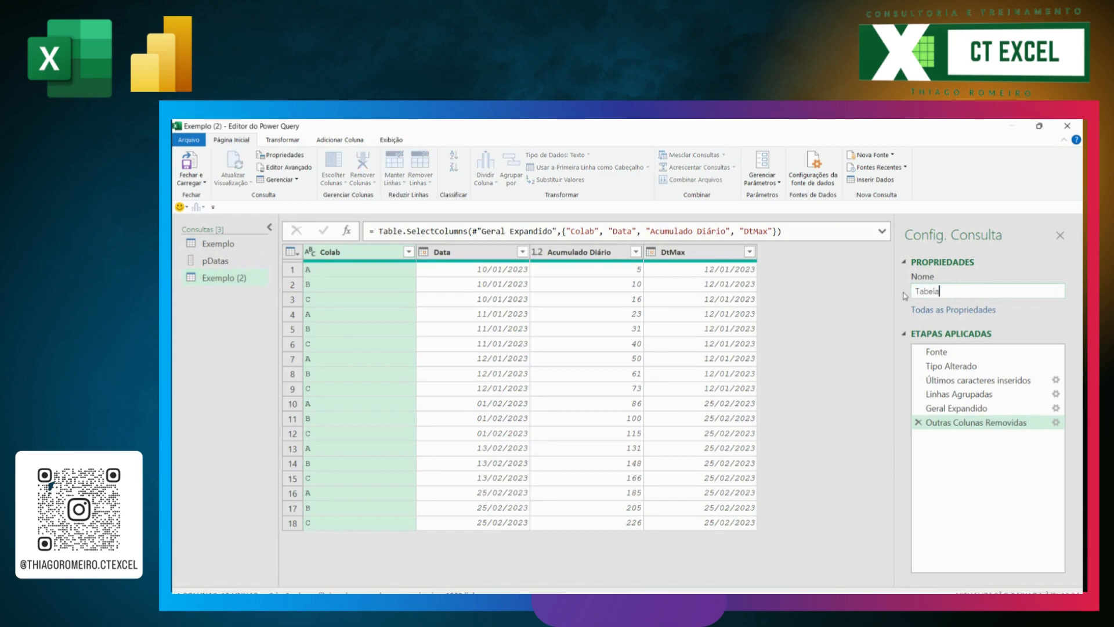
pyautogui.write('FILTRADA')
pyautogui.press('Return')
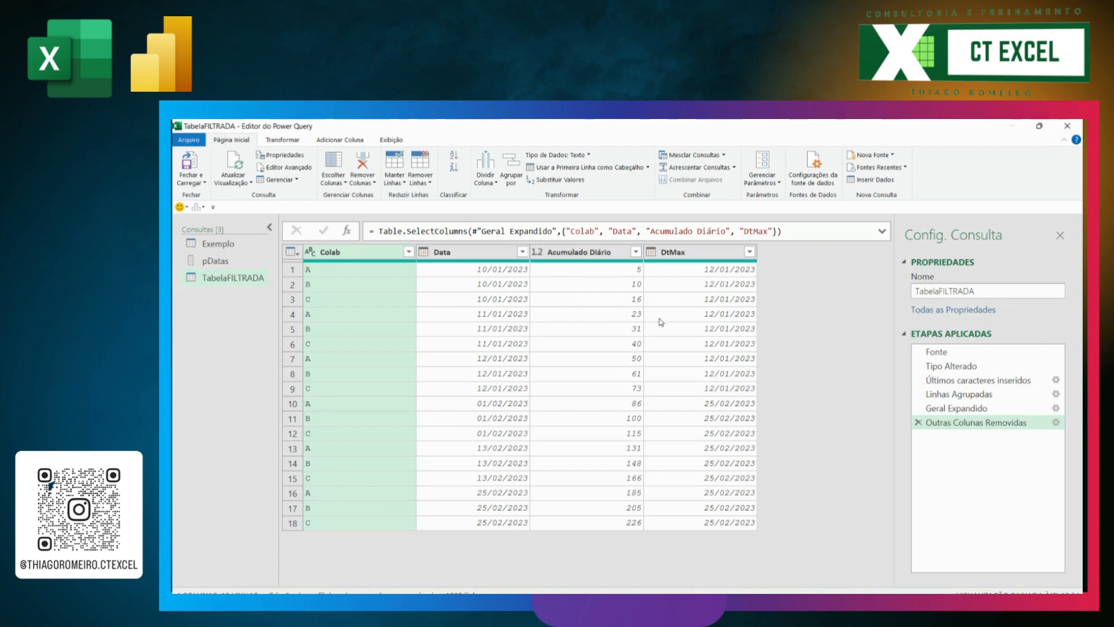
# Step: Delete every applied step following Tipo Alterado in TabelaFILTRADA and insert a new step after Tipo Alterado
pyautogui.click(919, 423)
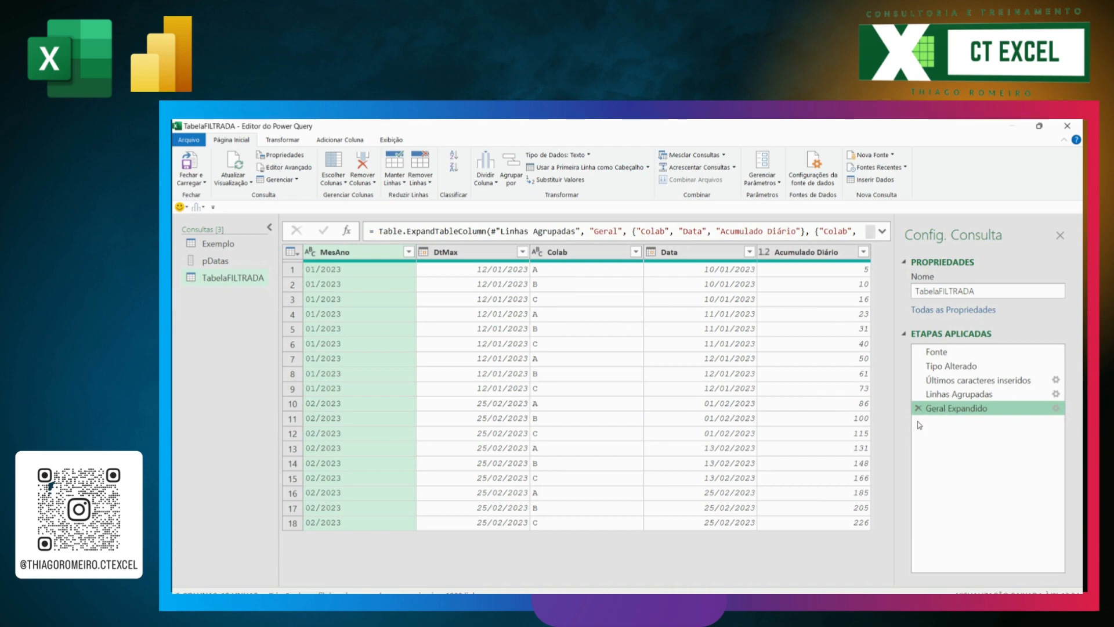
pyautogui.click(919, 408)
pyautogui.click(919, 394)
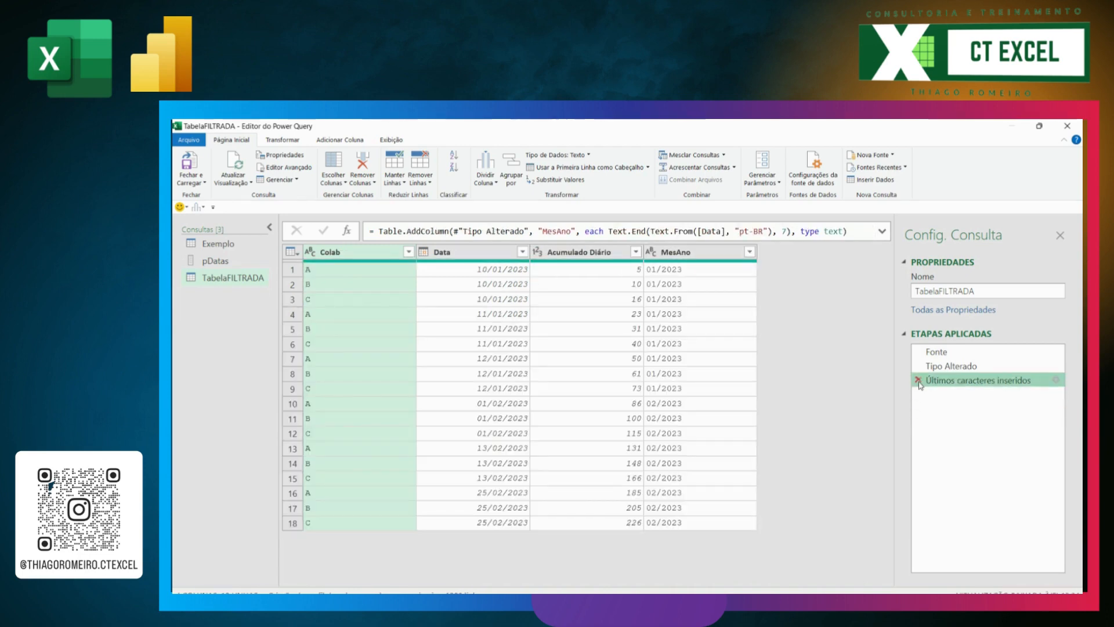
pyautogui.click(919, 380)
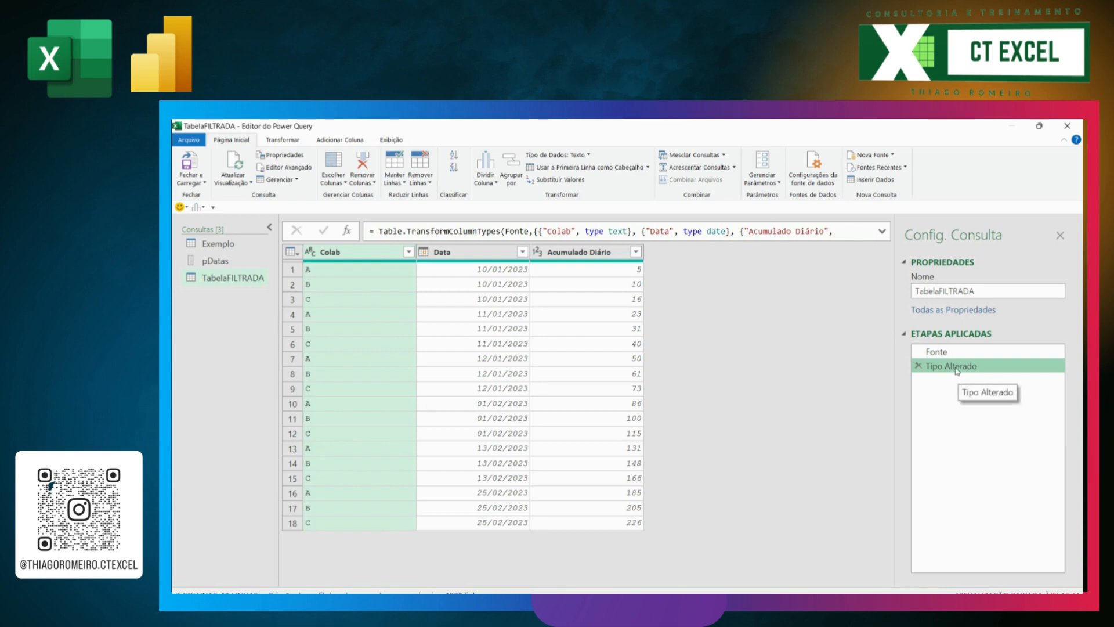
pyautogui.rightClick(938, 367)
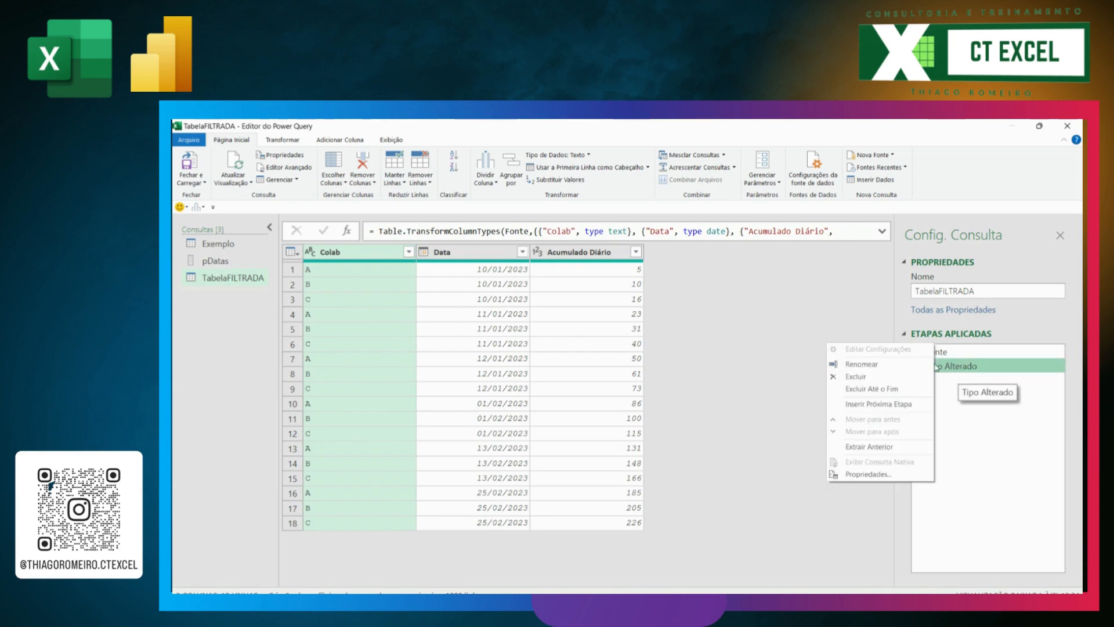
pyautogui.click(899, 404)
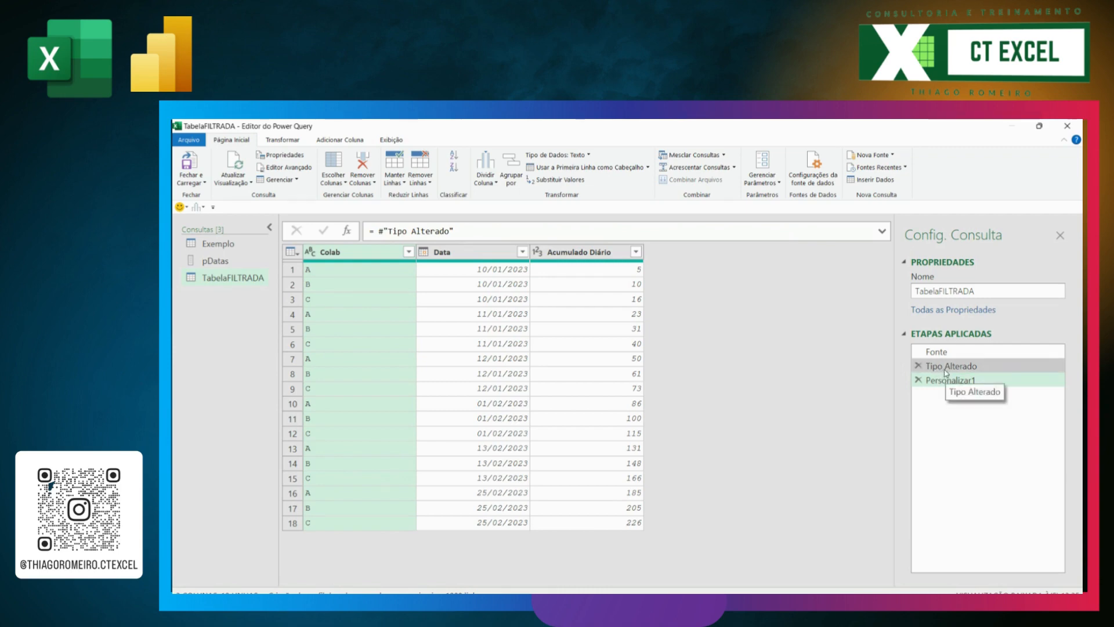
# Step: Insert the text Table.Addcolumn directly before the #"Tipo Alterado" reference in the new step's formula
pyautogui.click(464, 228)
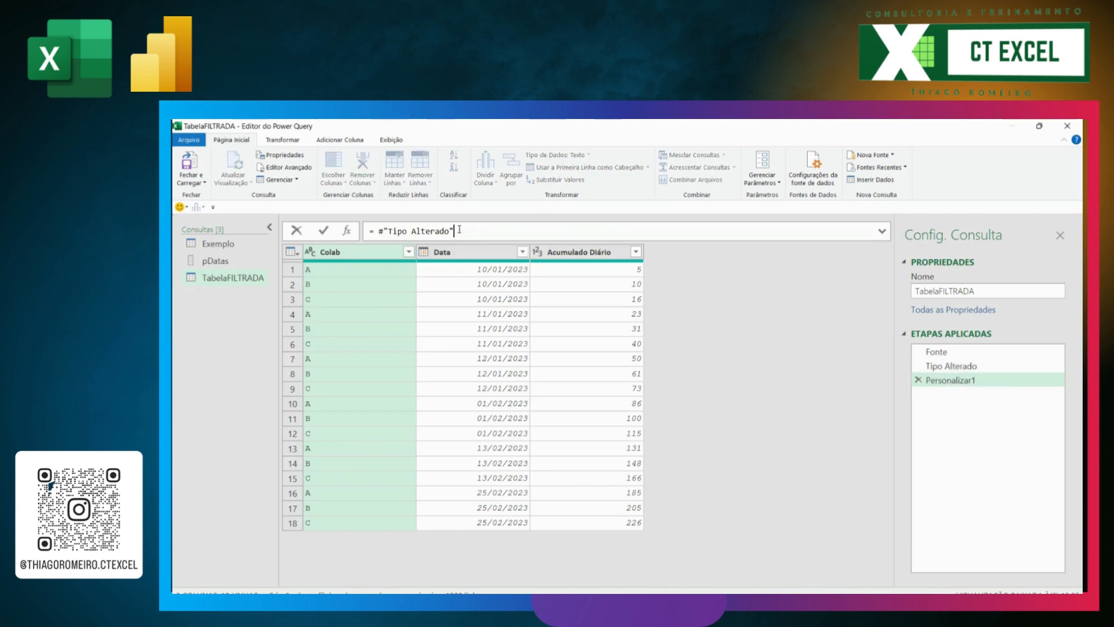
pyautogui.click(380, 231)
pyautogui.click(381, 231)
pyautogui.write('tAB')
pyautogui.write('LE.aDD')
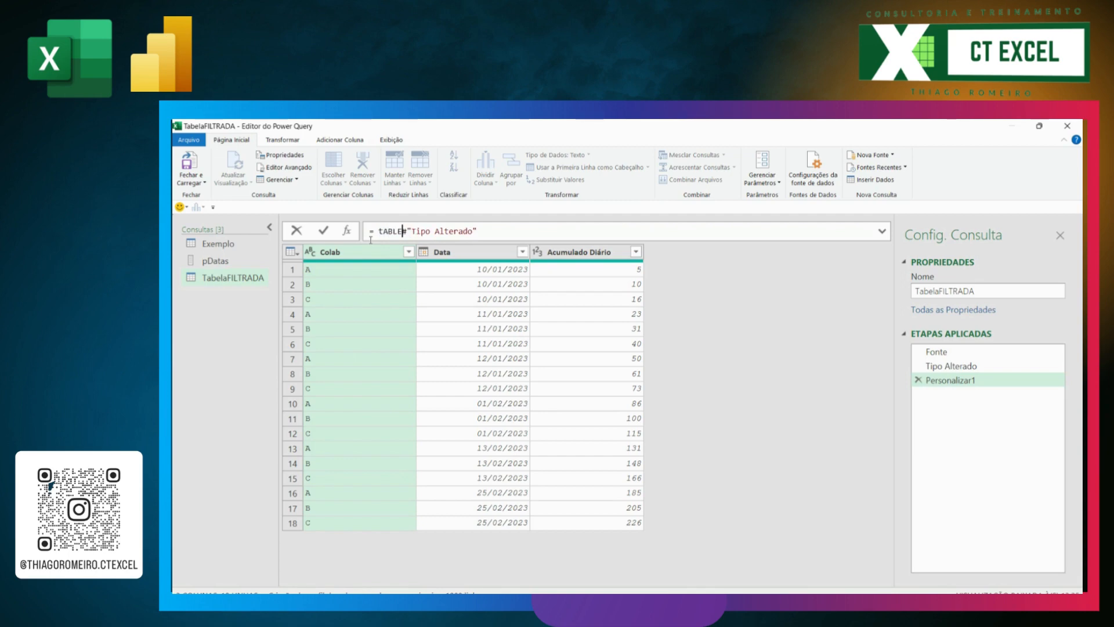
pyautogui.press('BackSpace')
pyautogui.press('BackSpace')
pyautogui.press('BackSpace')
pyautogui.press('BackSpace')
pyautogui.press('BackSpace')
pyautogui.press('BackSpace')
pyautogui.press('BackSpace')
pyautogui.press('BackSpace')
pyautogui.press('BackSpace')
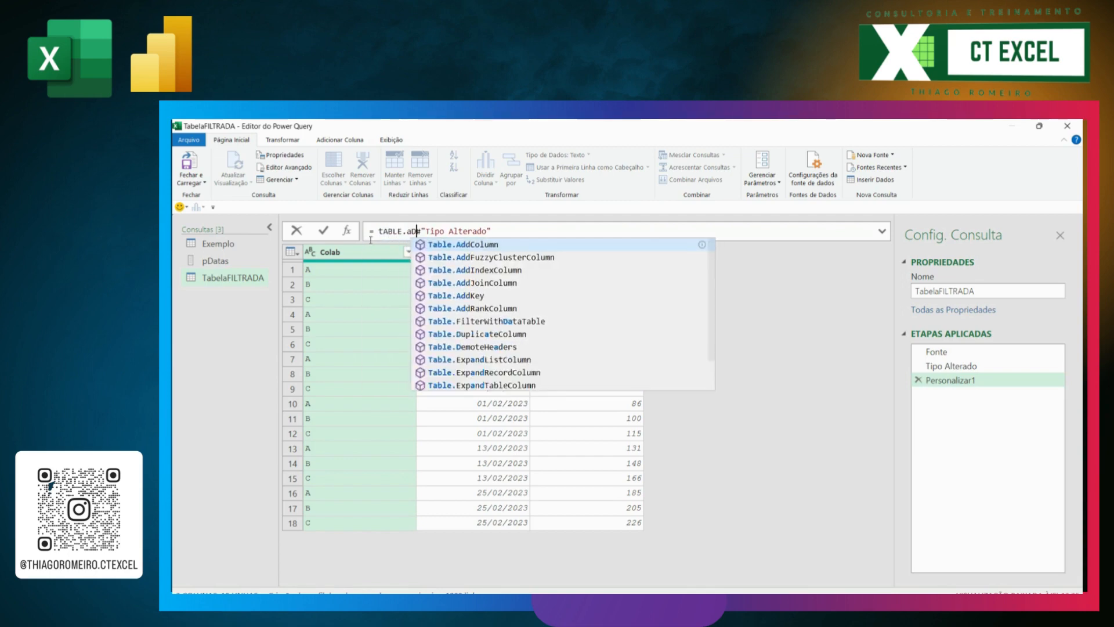
pyautogui.write('Table')
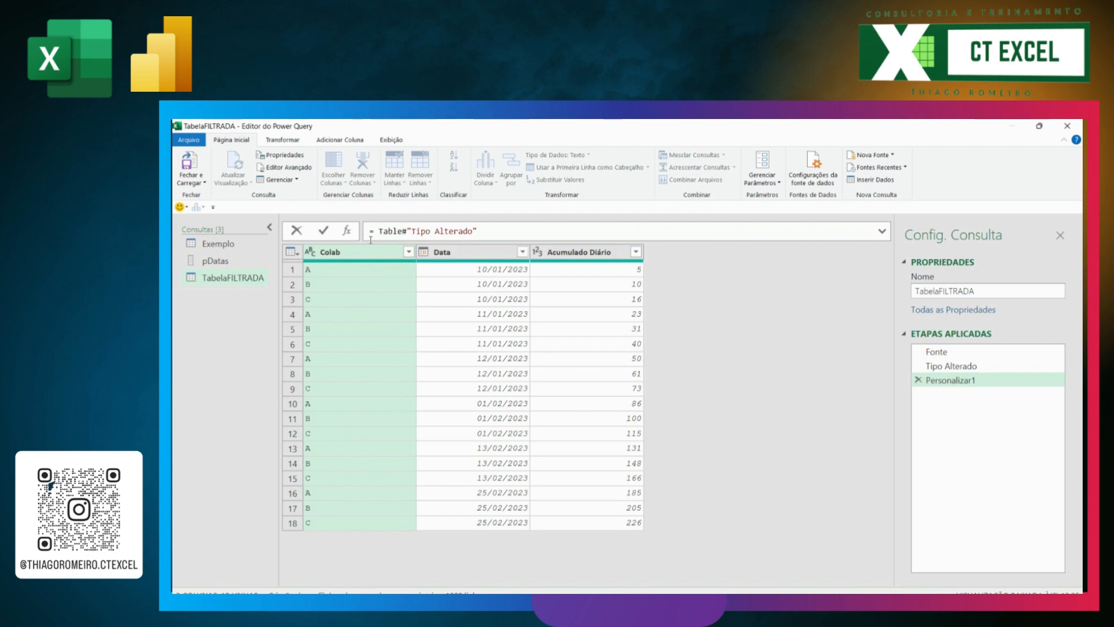
pyautogui.write('.Addcolu')
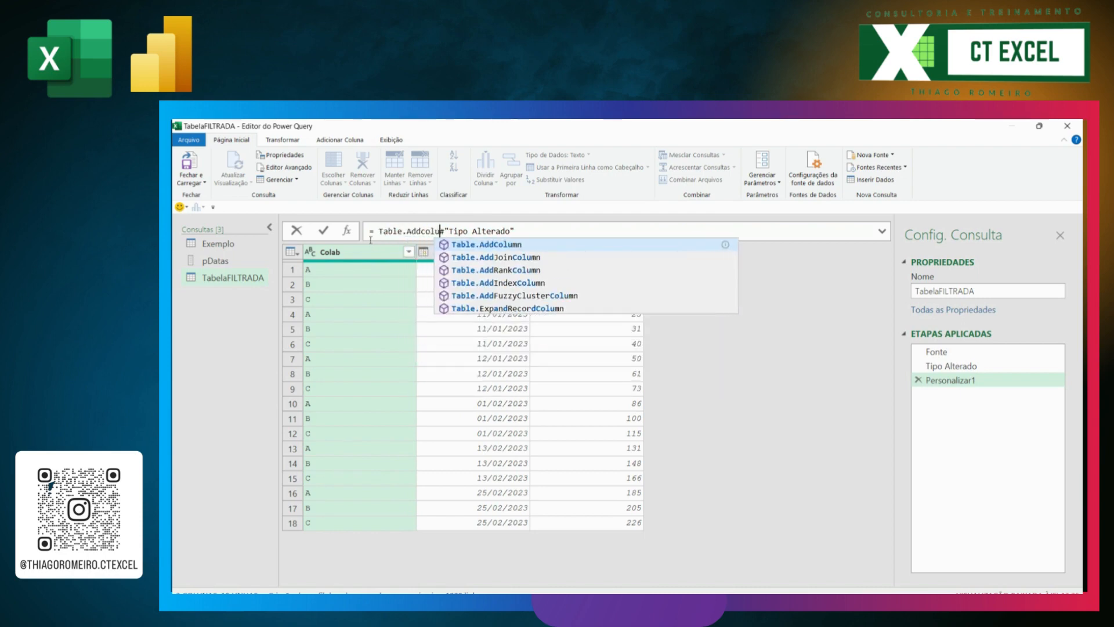
pyautogui.write('mn')
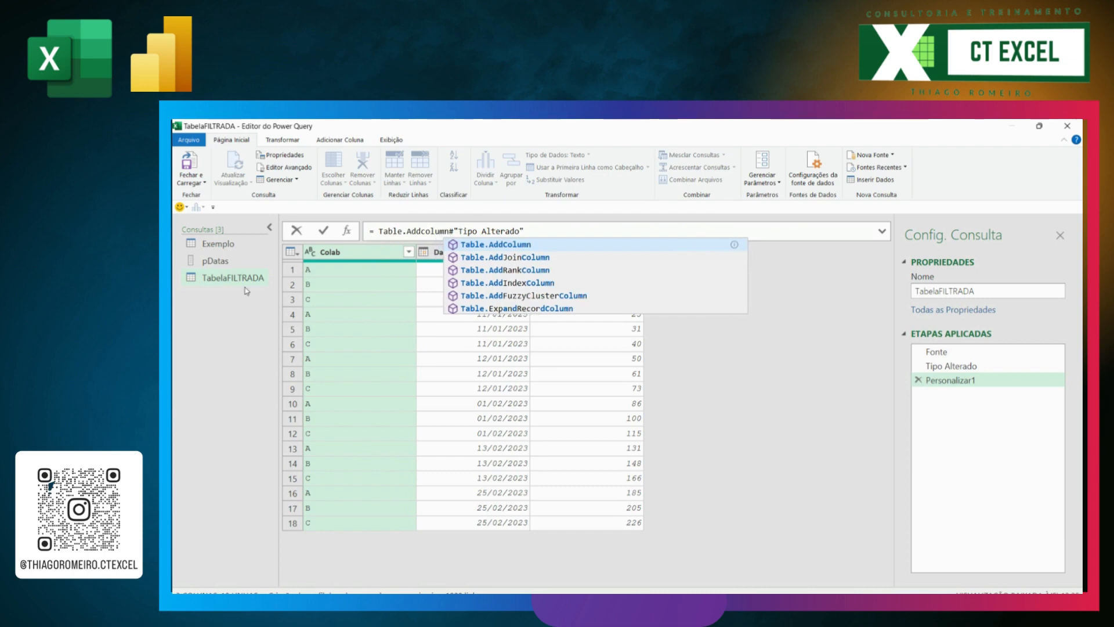
# Step: Correct the function's capitalisation to Table.AddColumn and make #"Tipo Alterado" its first argument, followed by a comma
pyautogui.click(427, 231)
pyautogui.press('BackSpace')
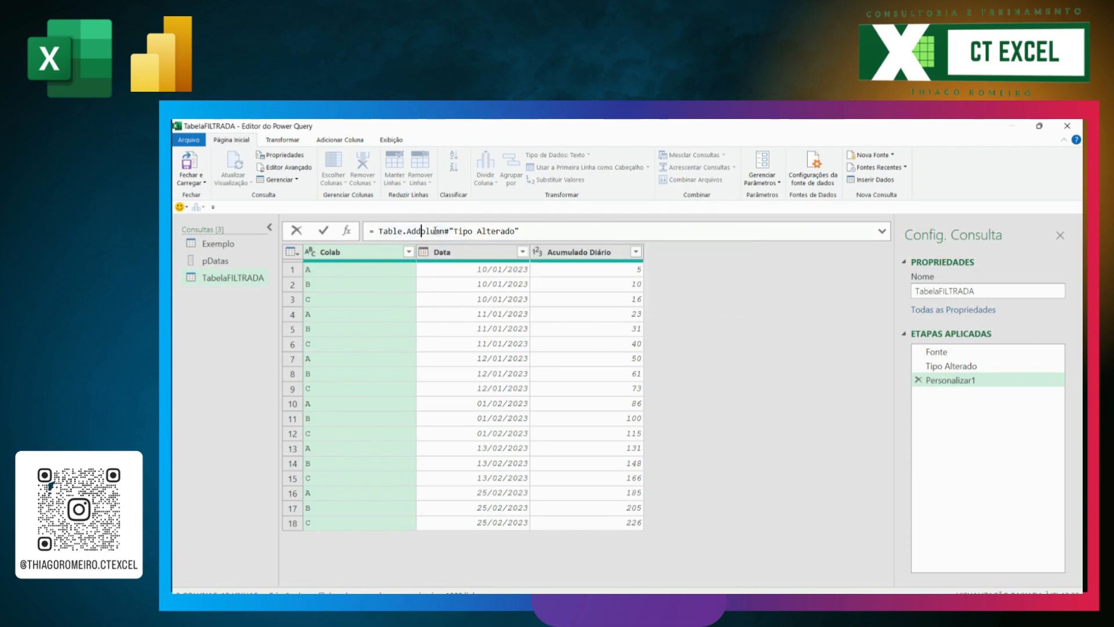
pyautogui.write('C')
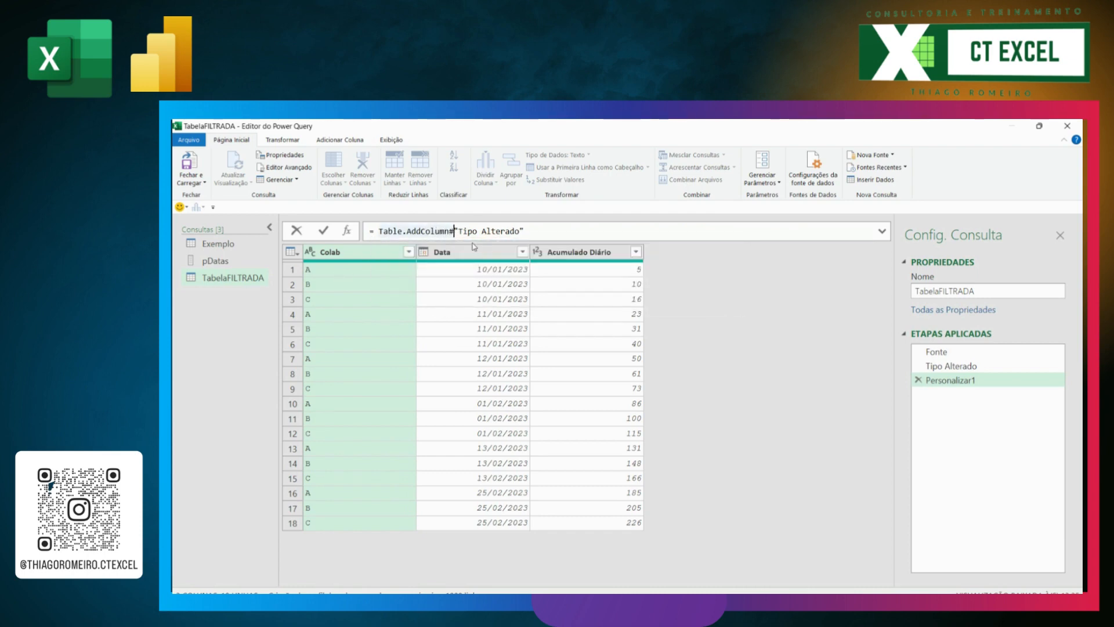
pyautogui.click(450, 231)
pyautogui.write('(')
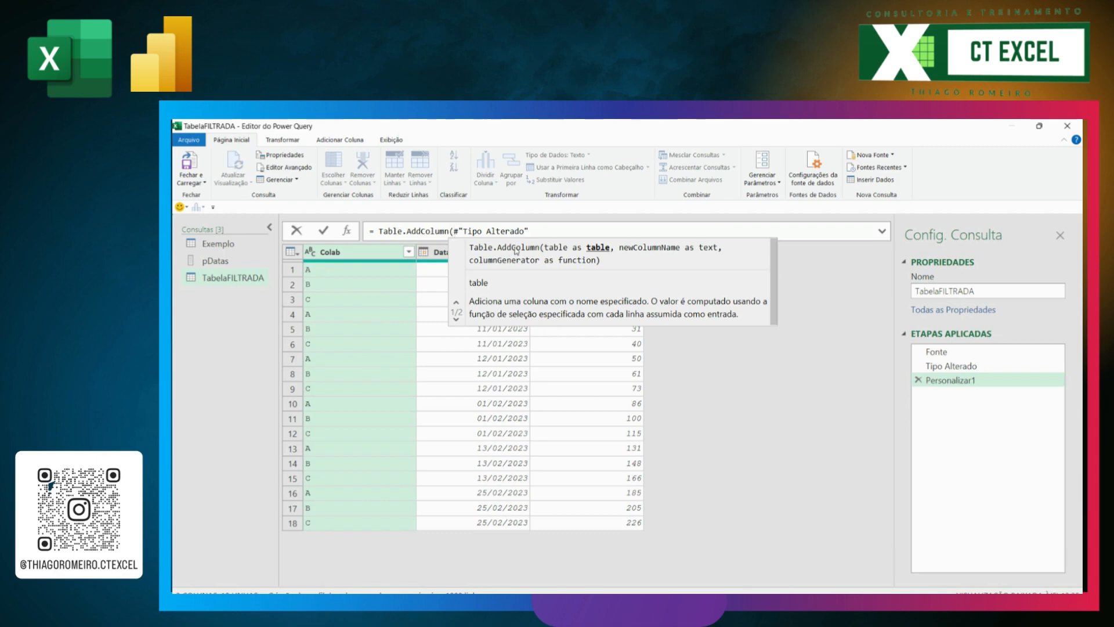
pyautogui.click(532, 231)
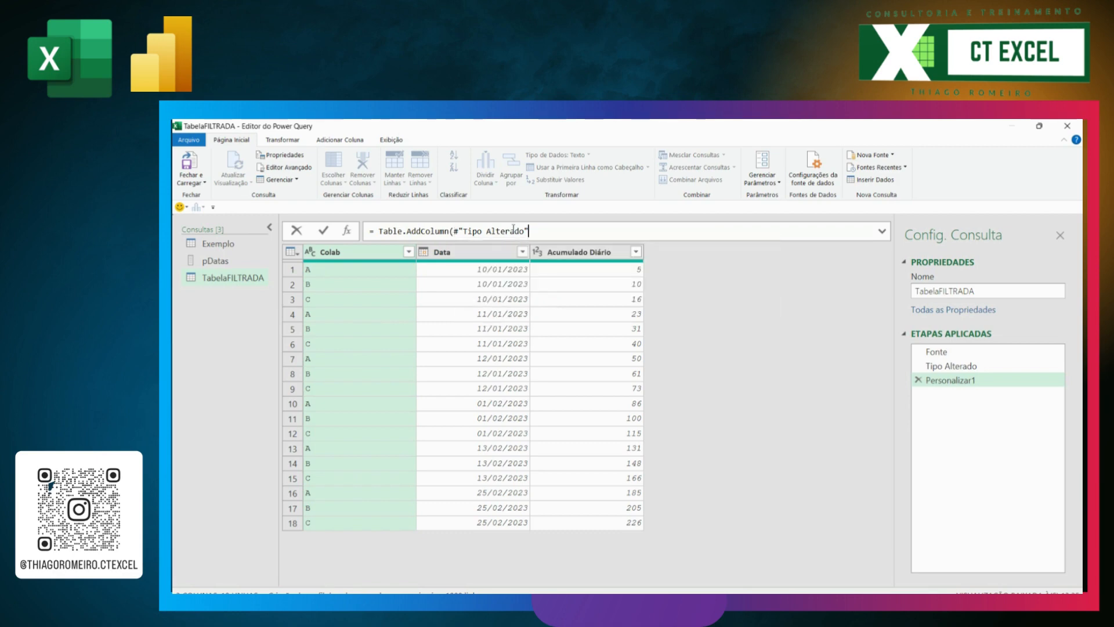
pyautogui.write(',')
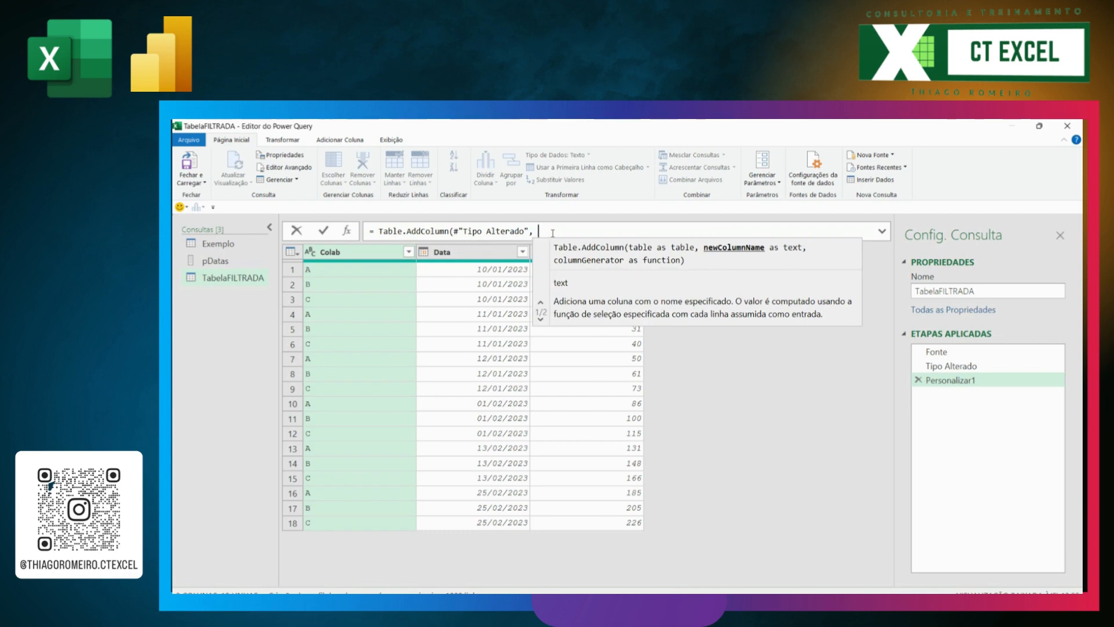
# Step: Enter "Filtro" as the new column's name in the Table.AddColumn formula, followed by a comma
pyautogui.write('"')
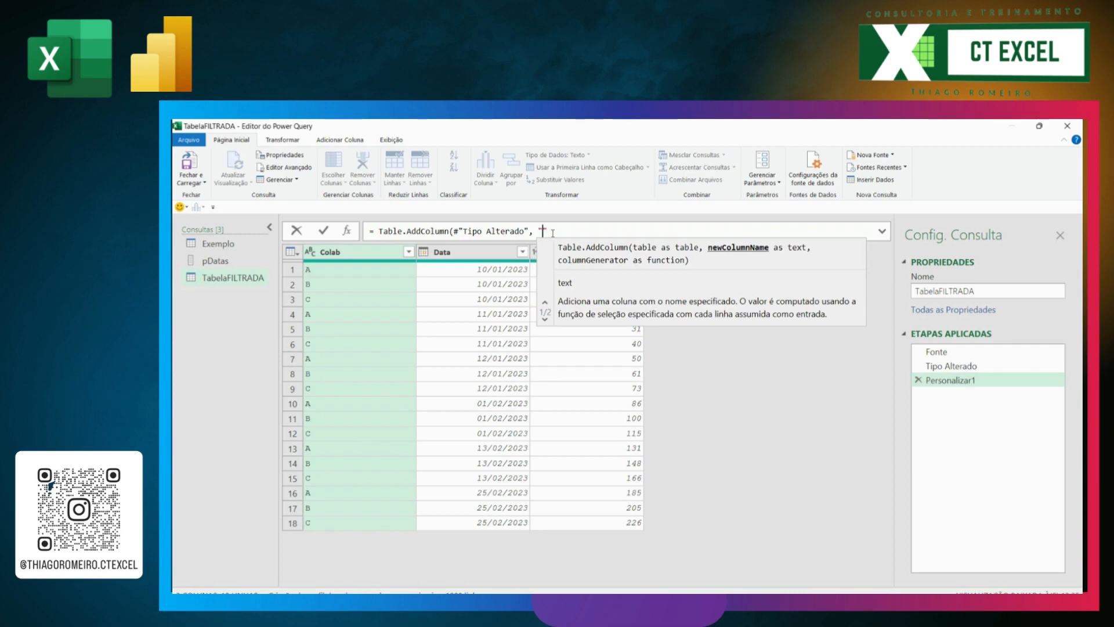
pyautogui.write('Filt')
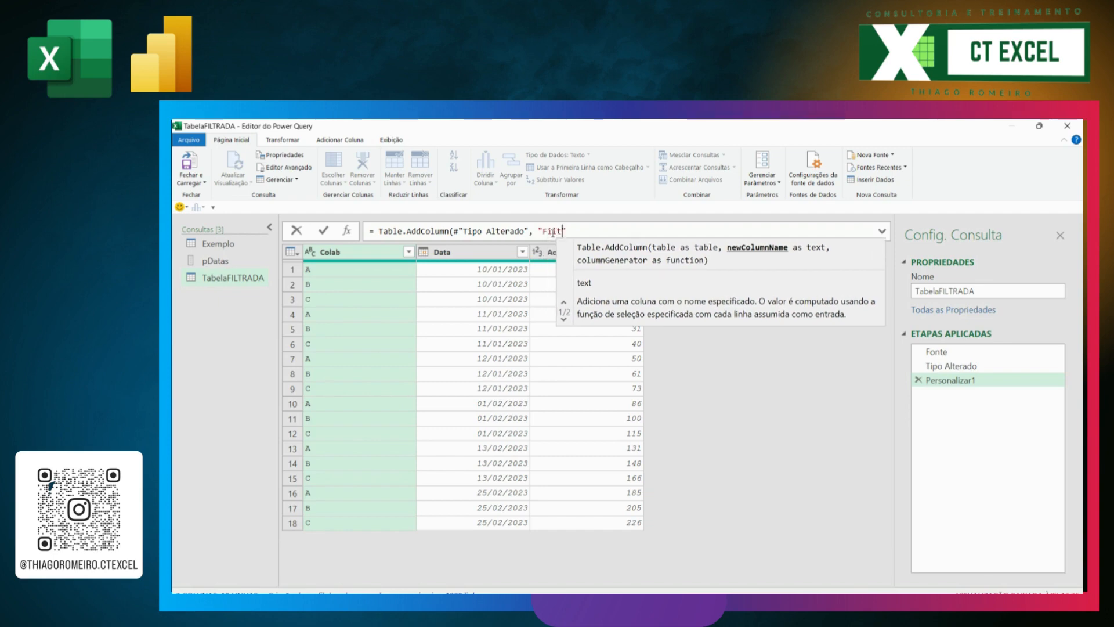
pyautogui.press('BackSpace')
pyautogui.press('BackSpace')
pyautogui.write('ltro')
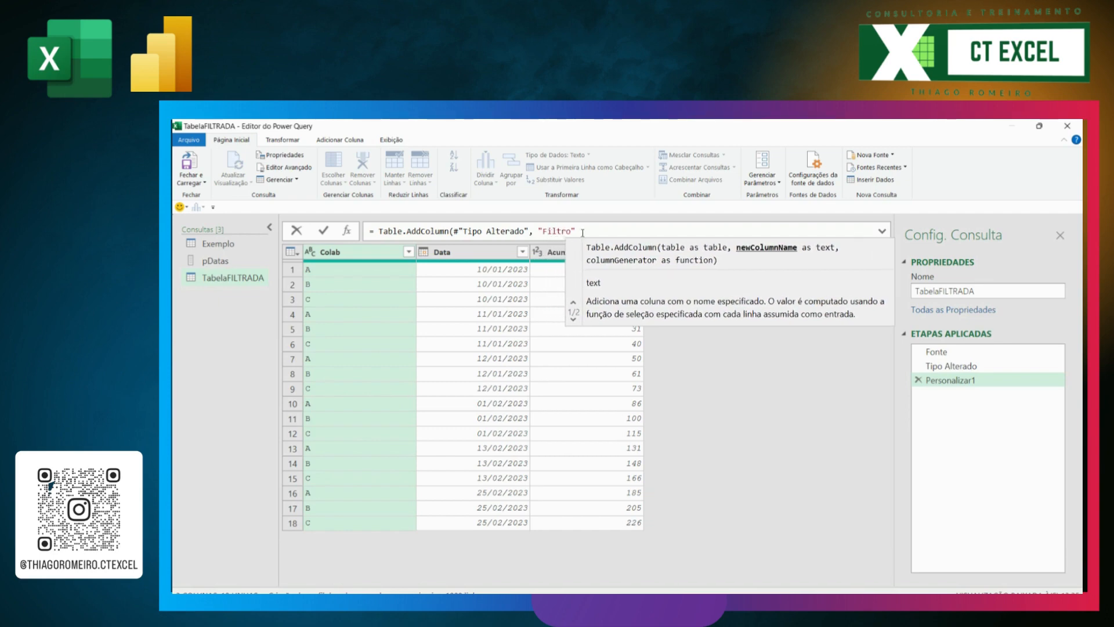
pyautogui.click(580, 233)
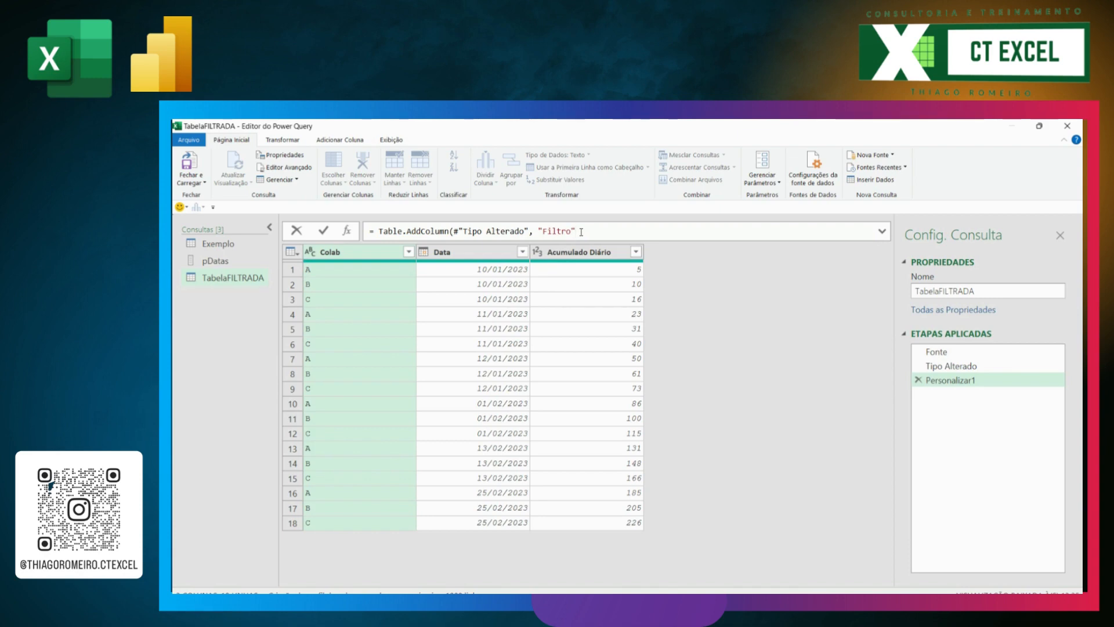
pyautogui.write(',')
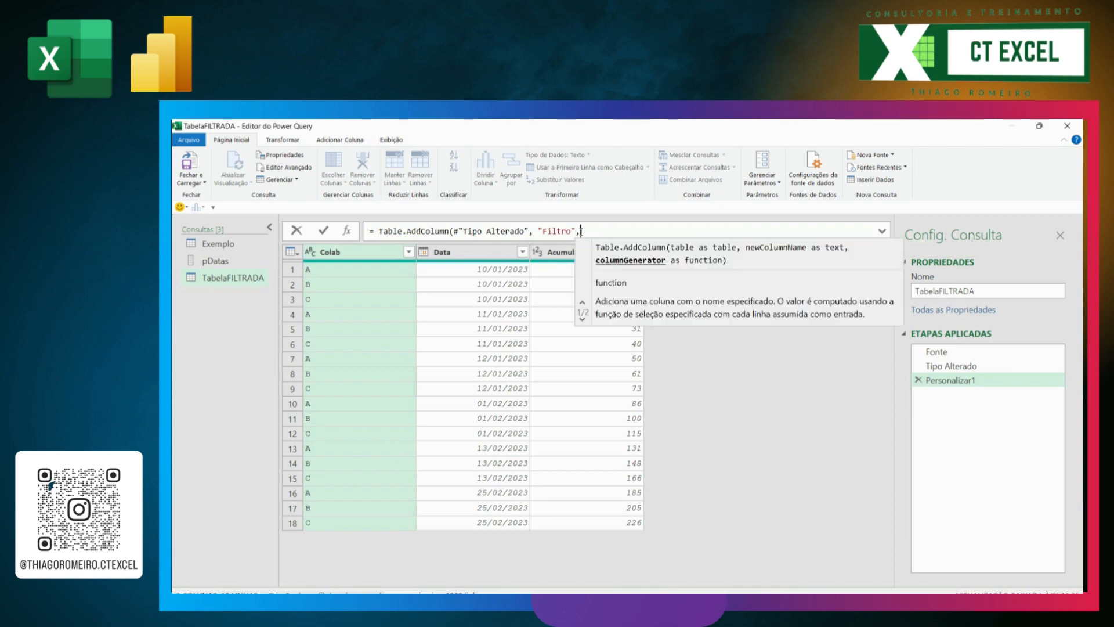
pyautogui.write(' each')
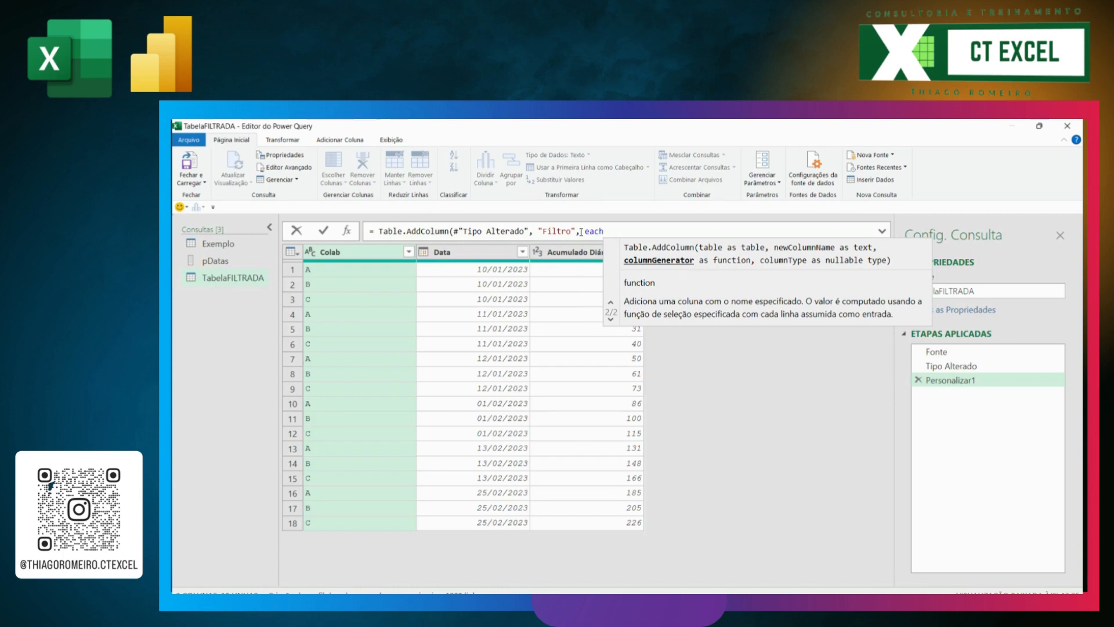
# Step: Add each List.Contains as the column generator, with the pDatas list as its first argument
pyautogui.write('L')
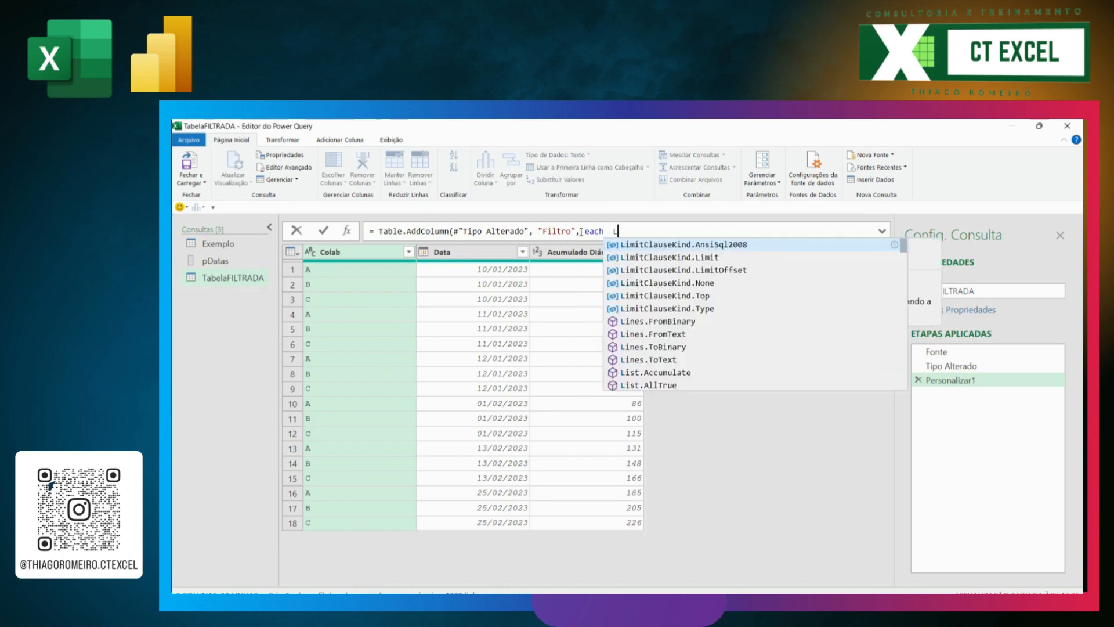
pyautogui.write('ist')
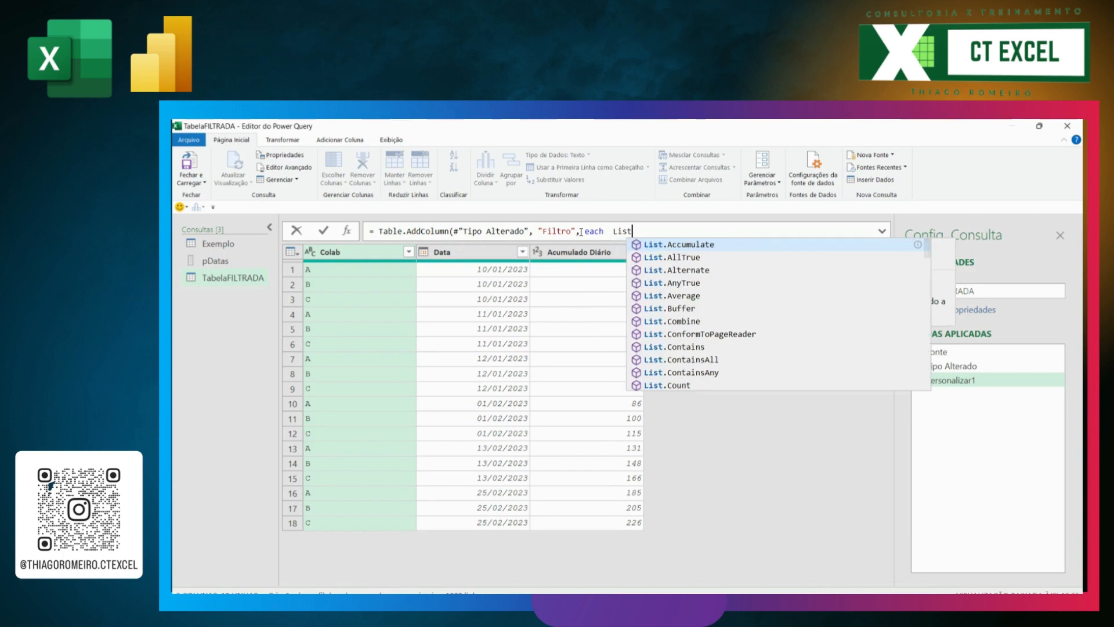
pyautogui.write('.Contains')
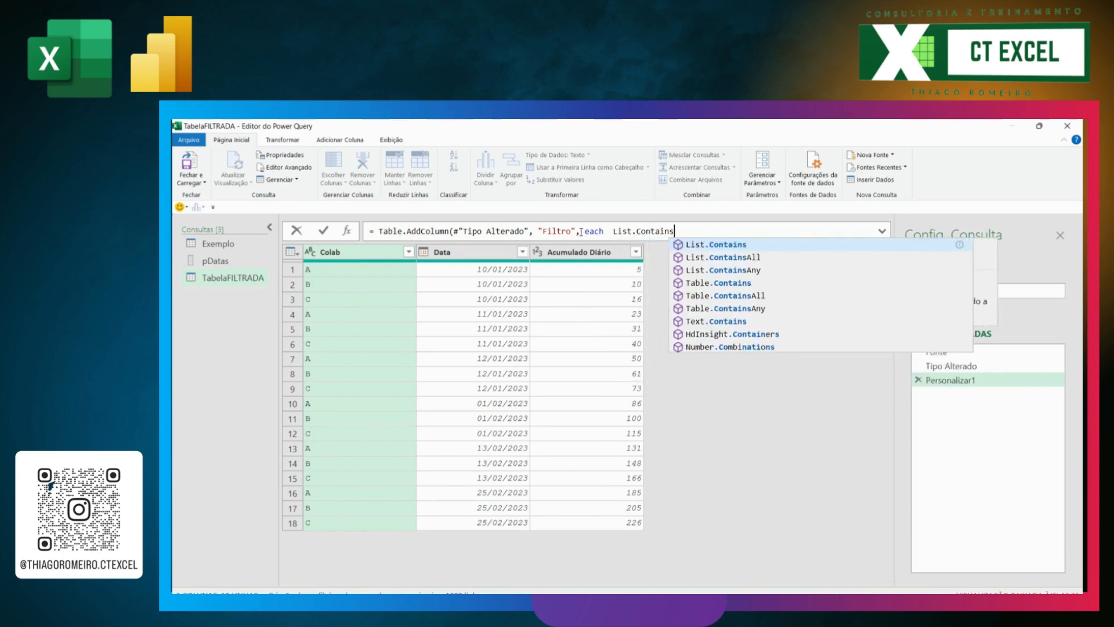
pyautogui.write('(')
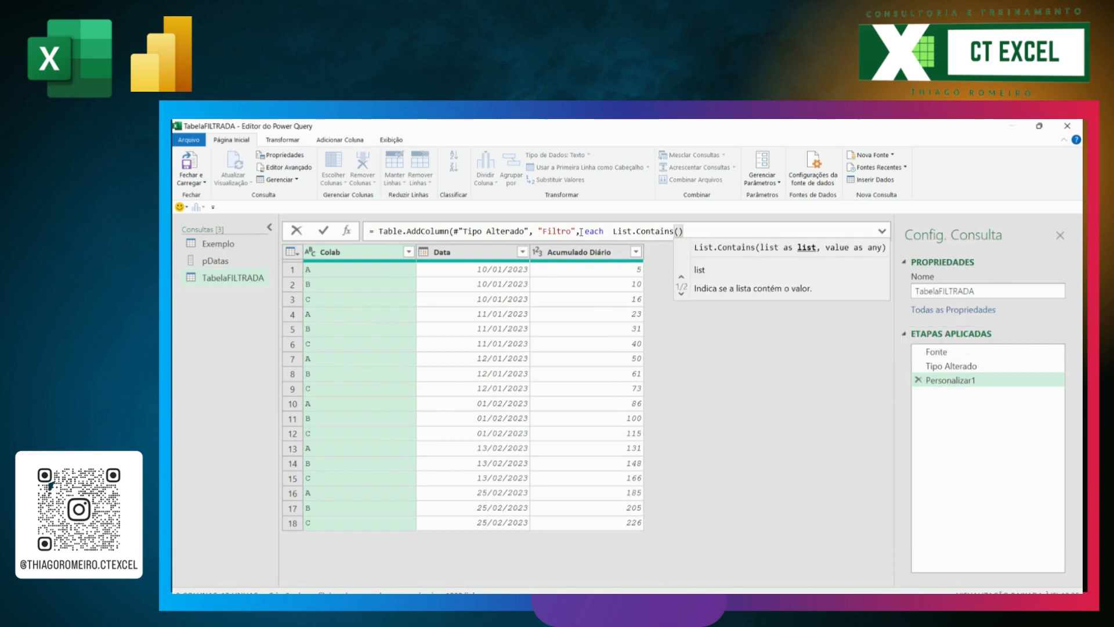
pyautogui.write('pD')
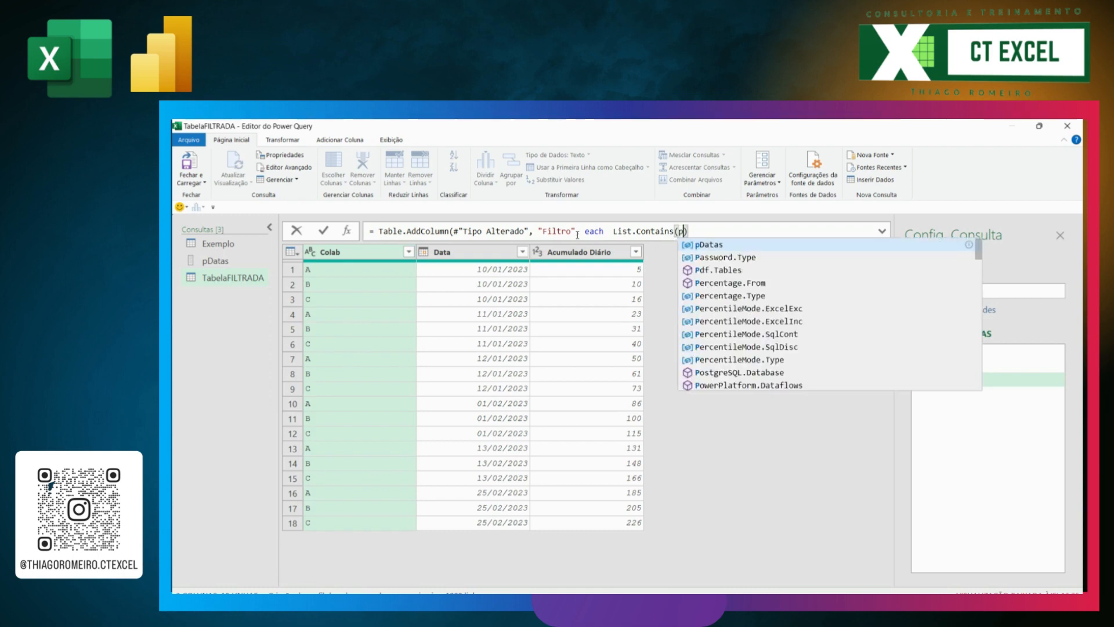
pyautogui.write('tas')
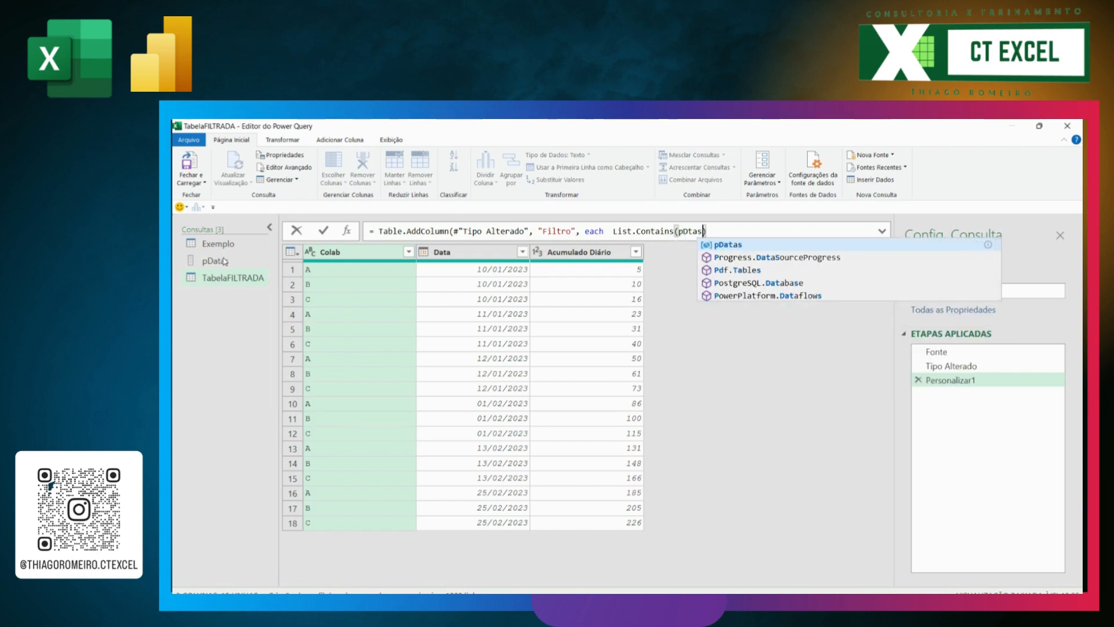
pyautogui.press('BackSpace')
pyautogui.press('BackSpace')
pyautogui.press('BackSpace')
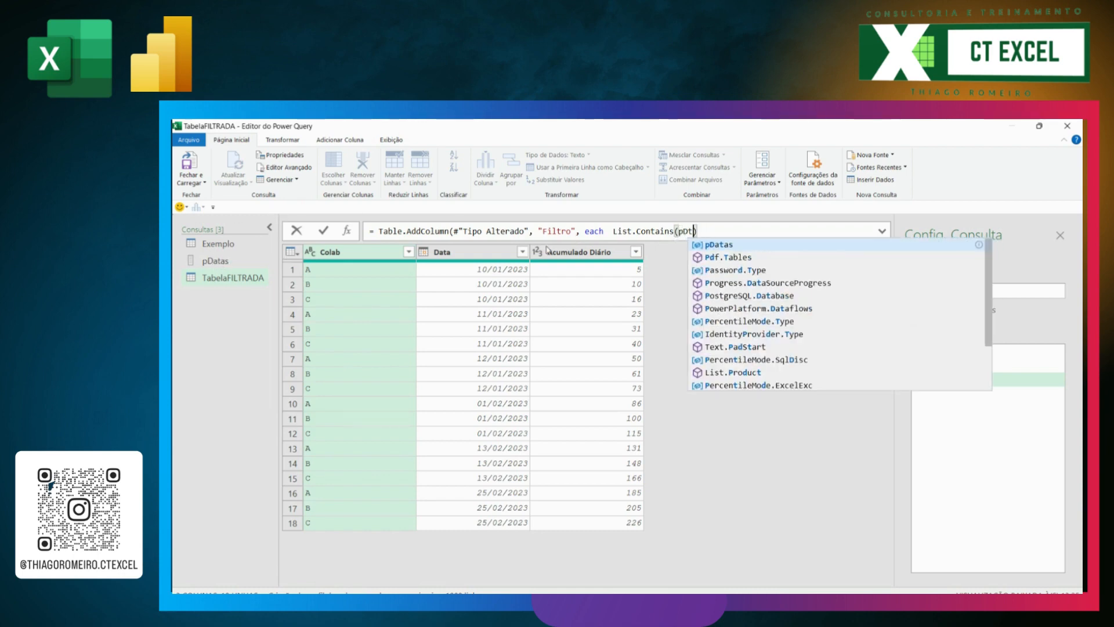
pyautogui.write('atas')
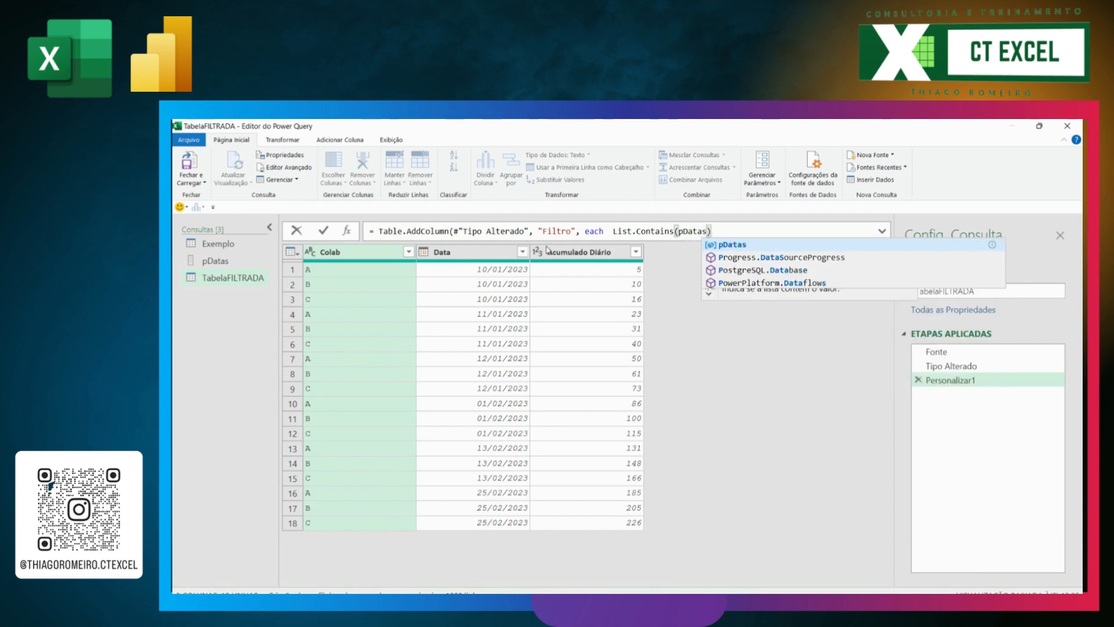
pyautogui.write(',')
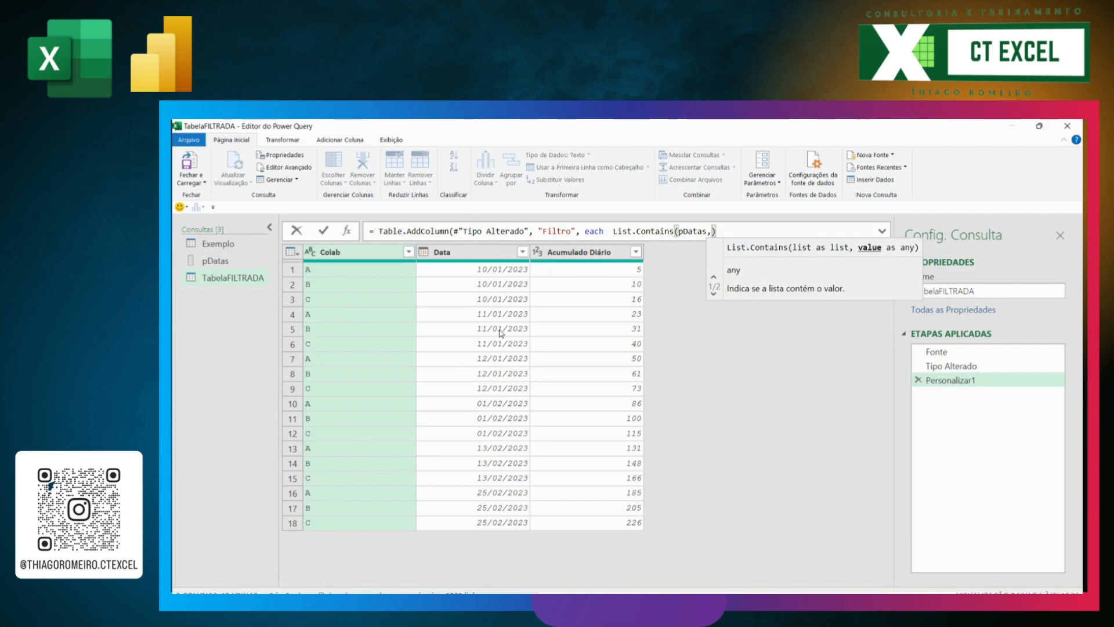
# Step: Set [Data] as the value List.Contains checks, close the Table.AddColumn formula and commit it
pyautogui.write('[Data')
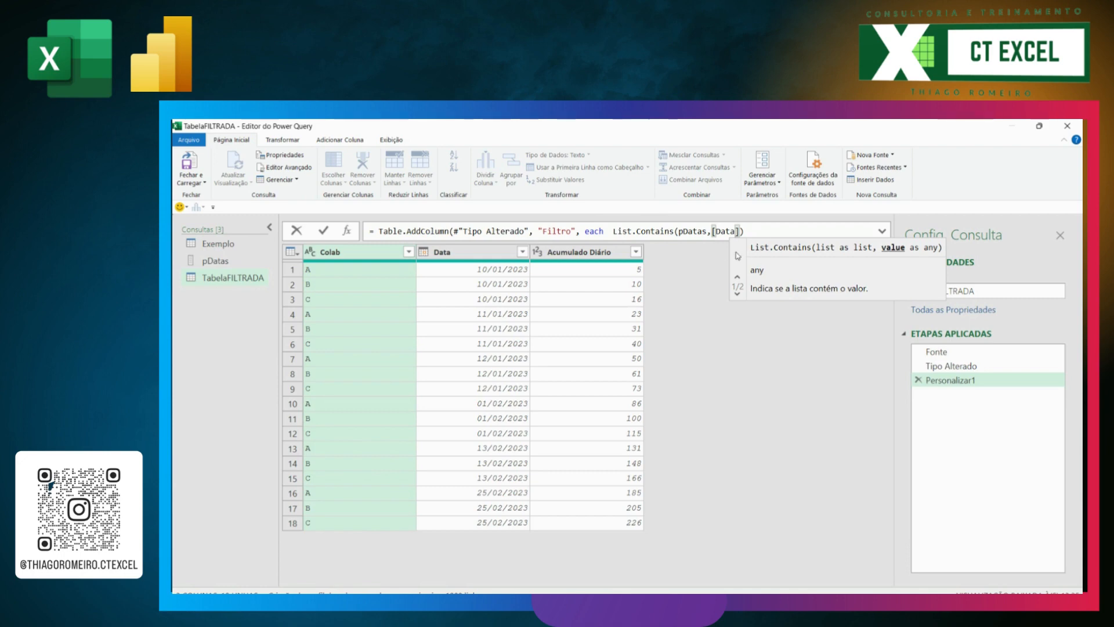
pyautogui.click(741, 230)
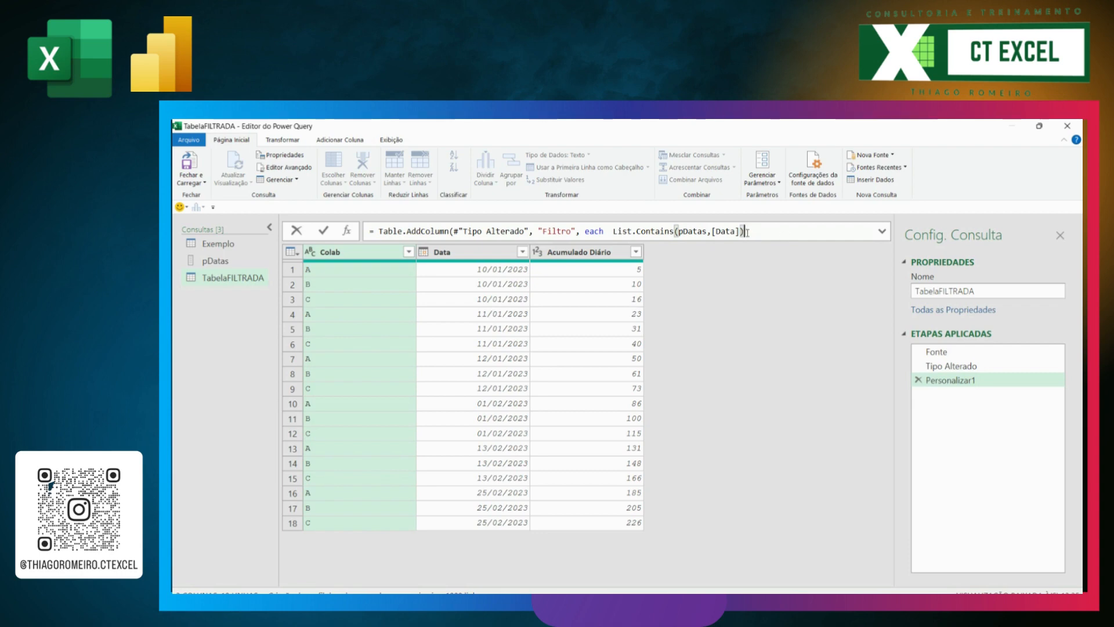
pyautogui.write(')')
pyautogui.press('Return')
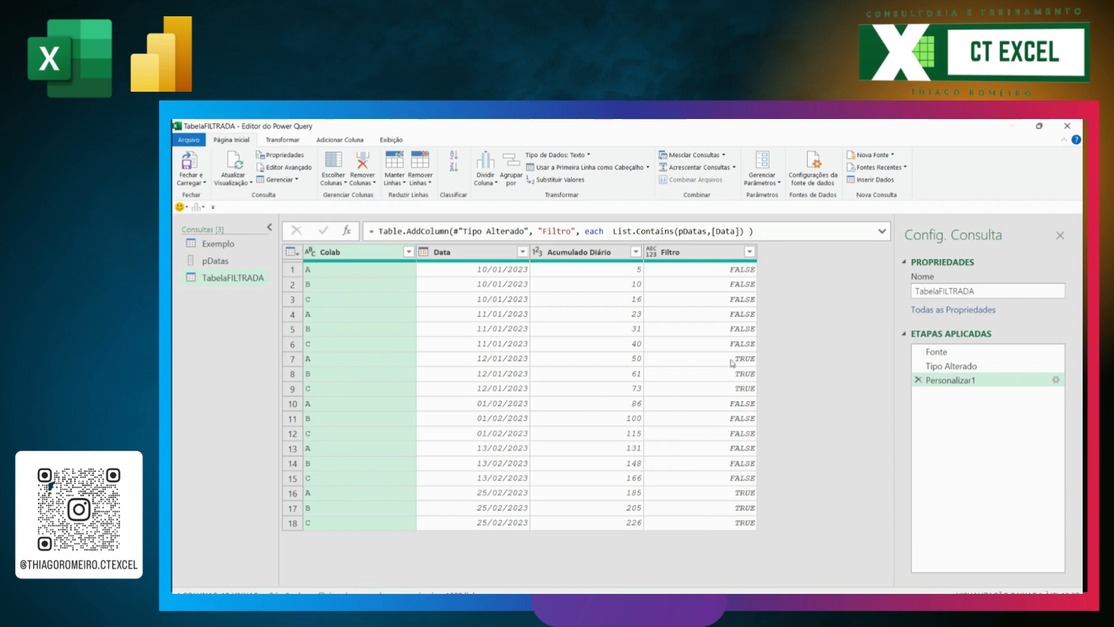
# Step: Check the pDatas list and open a Table.SelectRows call around the Table.AddColumn expression in TabelaFILTRADA, leaving its closing parenthesis off
pyautogui.click(207, 261)
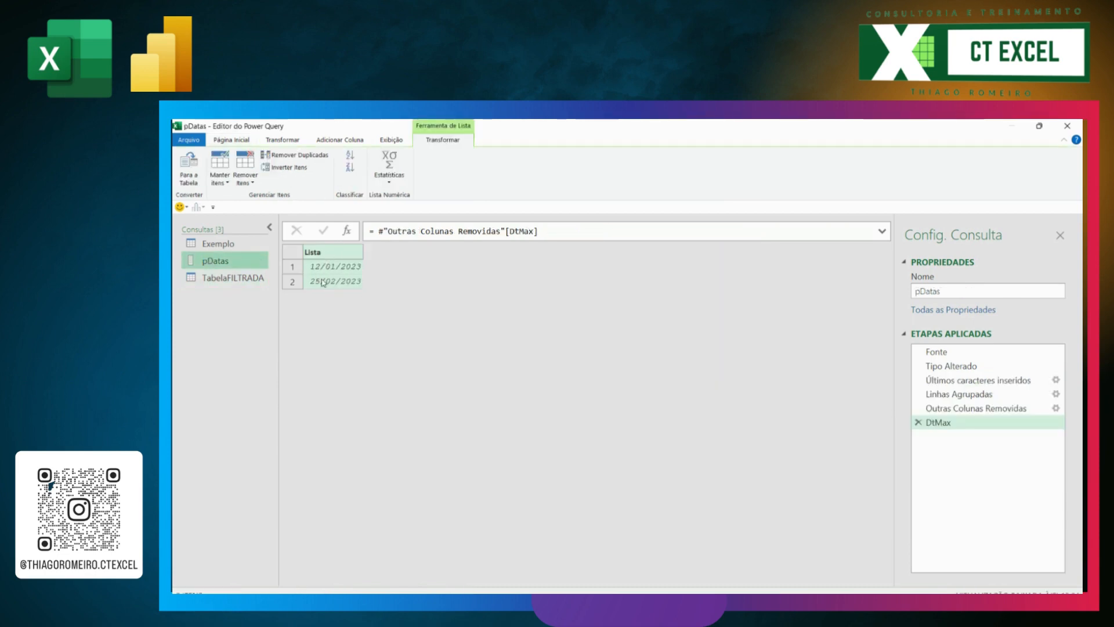
pyautogui.click(239, 278)
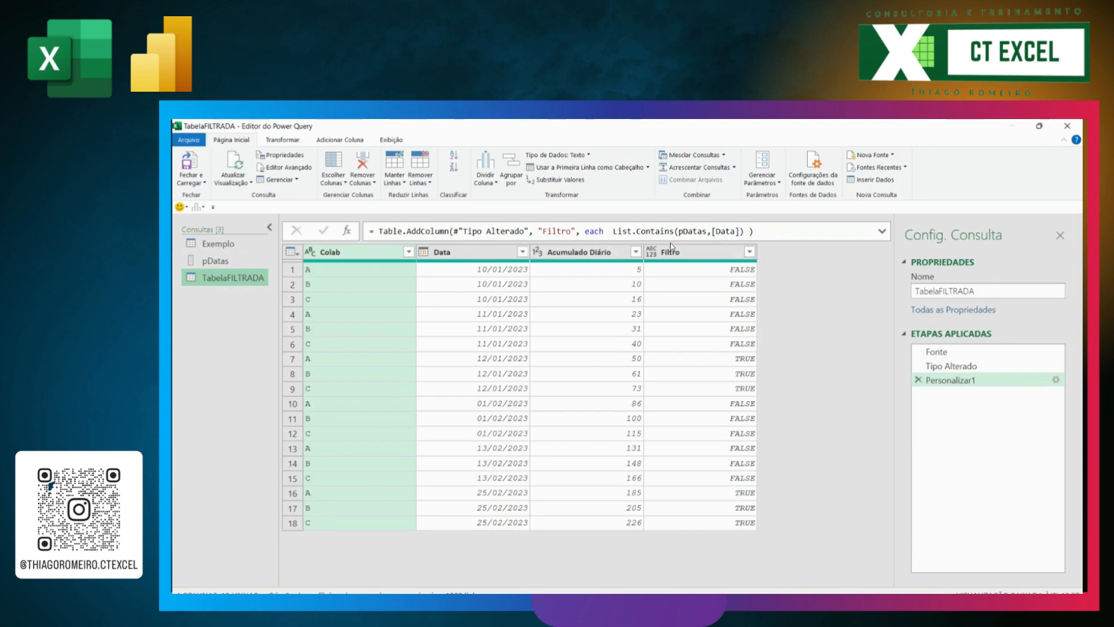
pyautogui.click(374, 231)
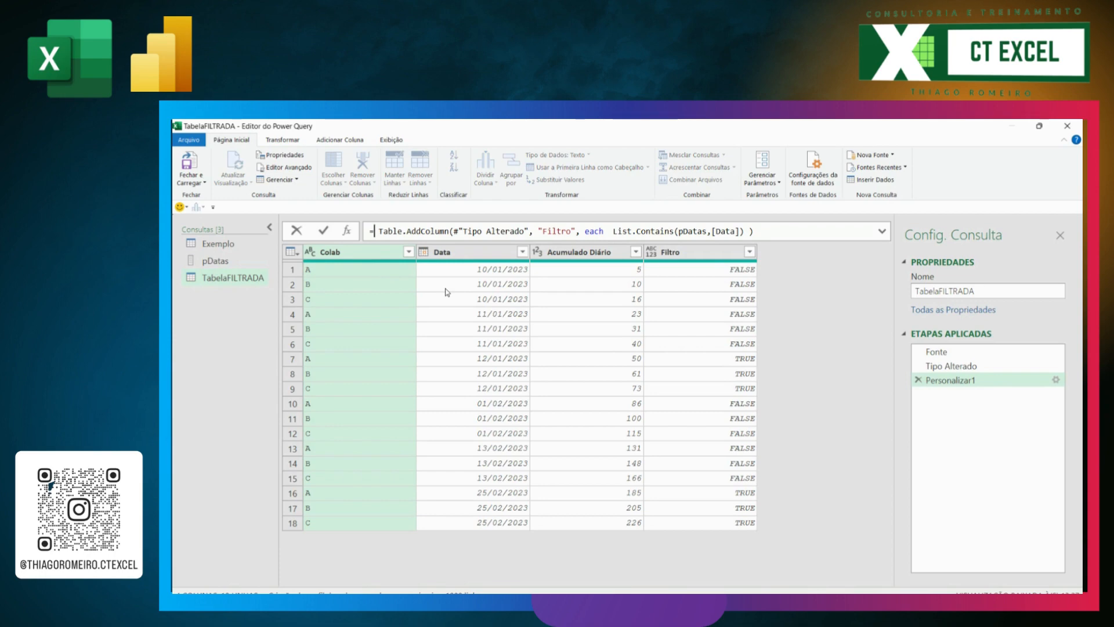
pyautogui.write('Table.S')
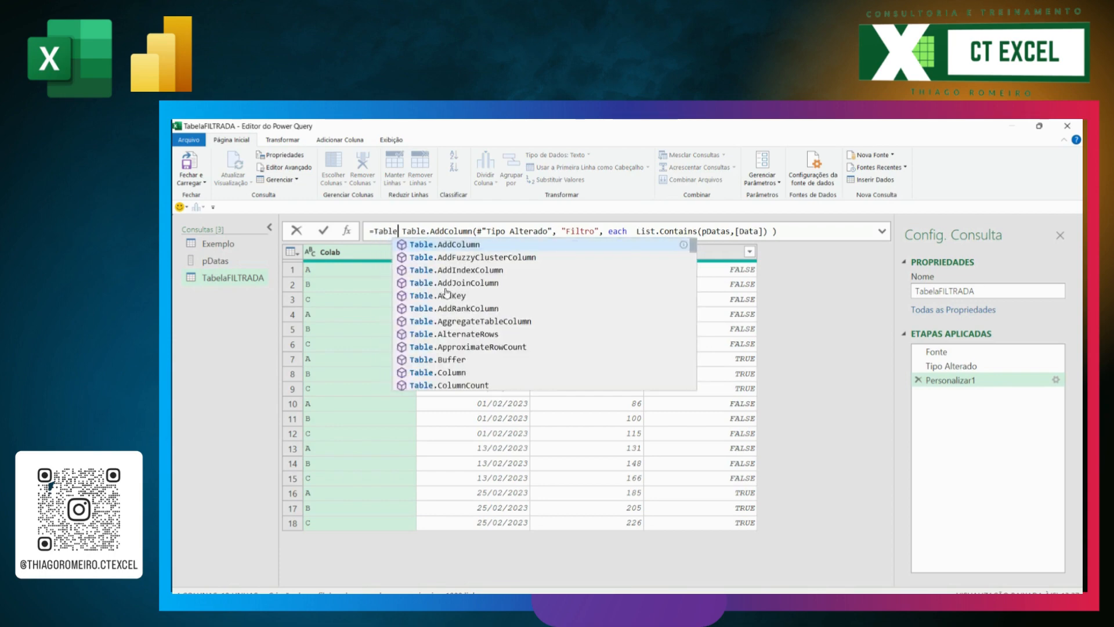
pyautogui.write('electRows')
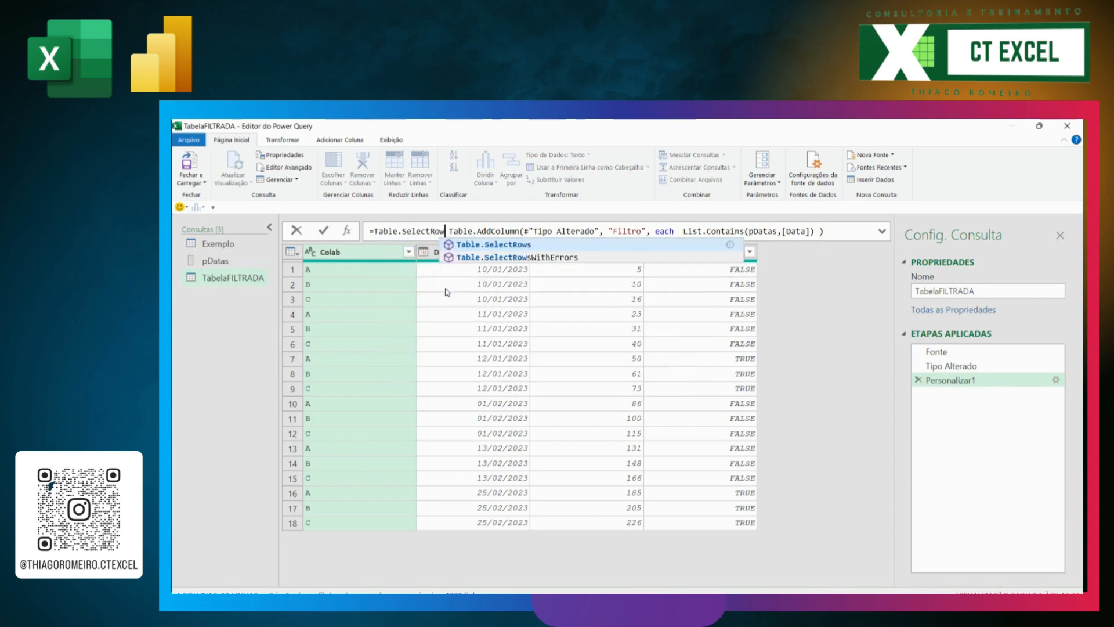
pyautogui.write('(')
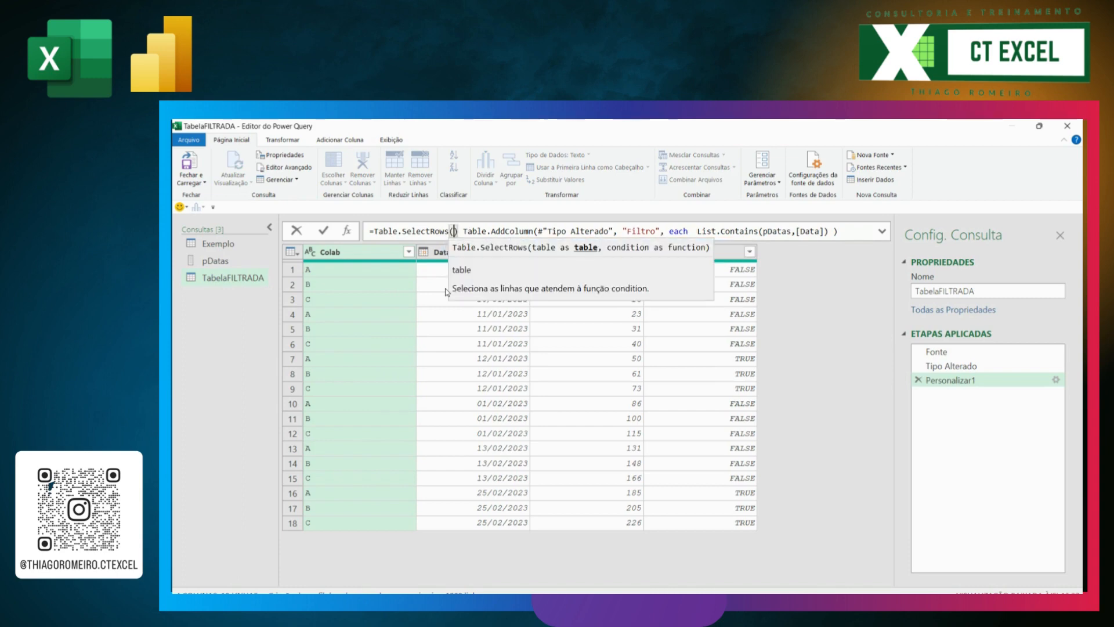
pyautogui.press('Right')
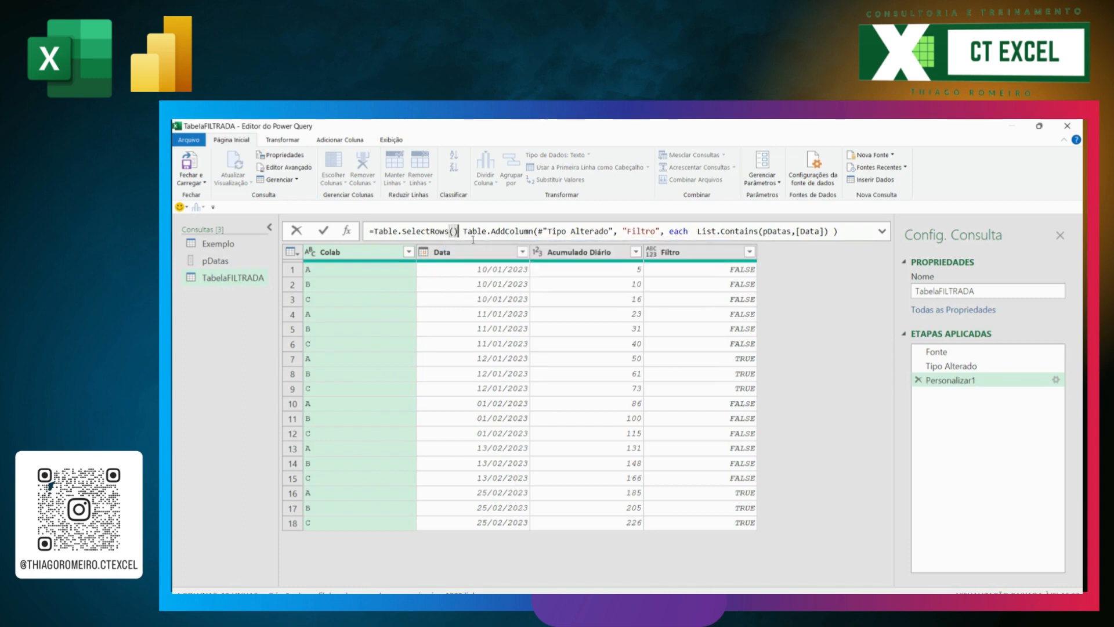
pyautogui.write('(')
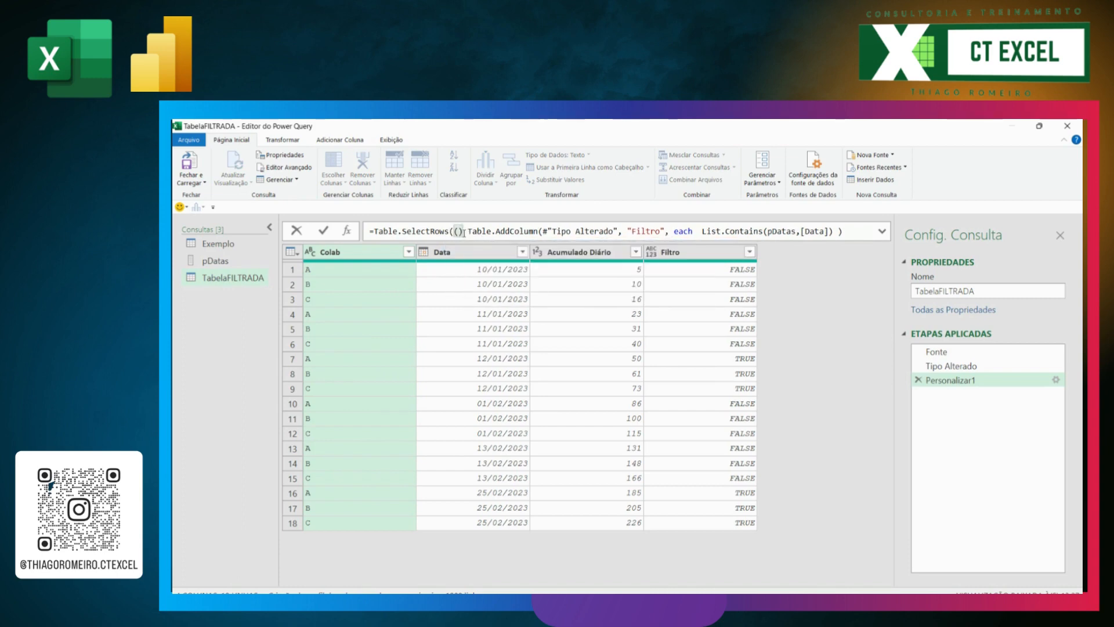
pyautogui.press('BackSpace')
pyautogui.press('BackSpace')
pyautogui.moveTo(499, 231)
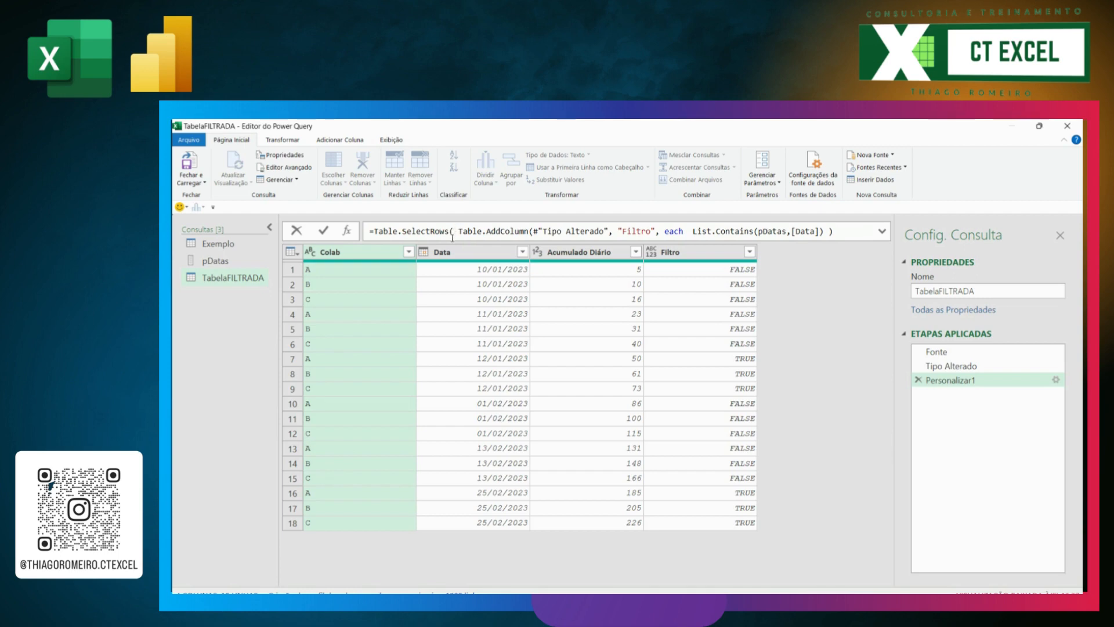
# Step: Expand the formula and add a comma and a line break after the nested Table.AddColumn expression
pyautogui.click(844, 232)
pyautogui.click(883, 231)
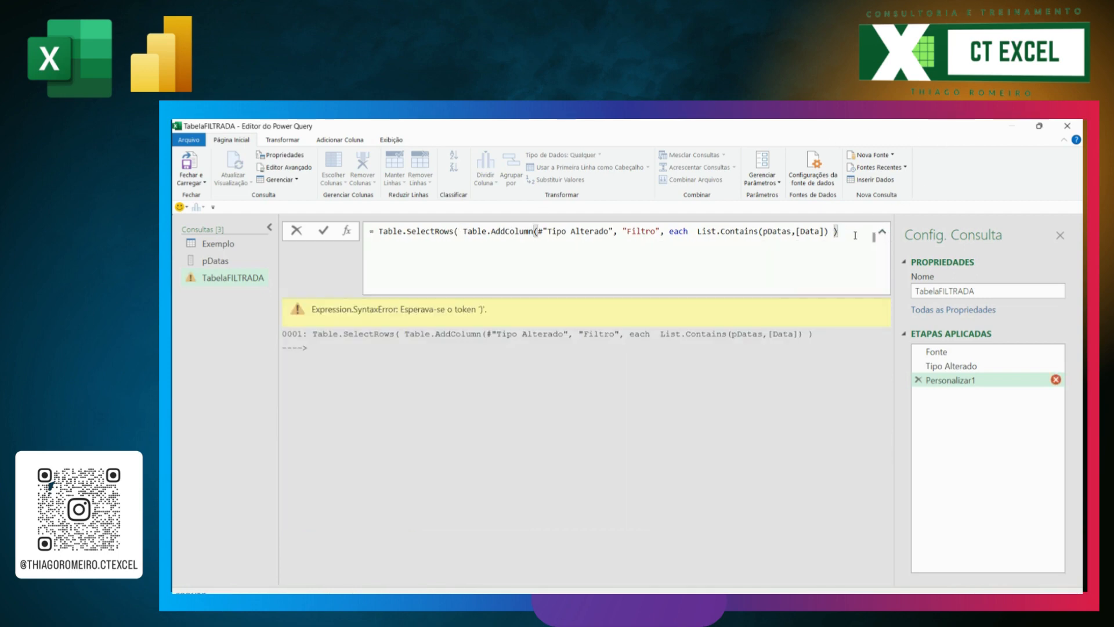
pyautogui.write(',')
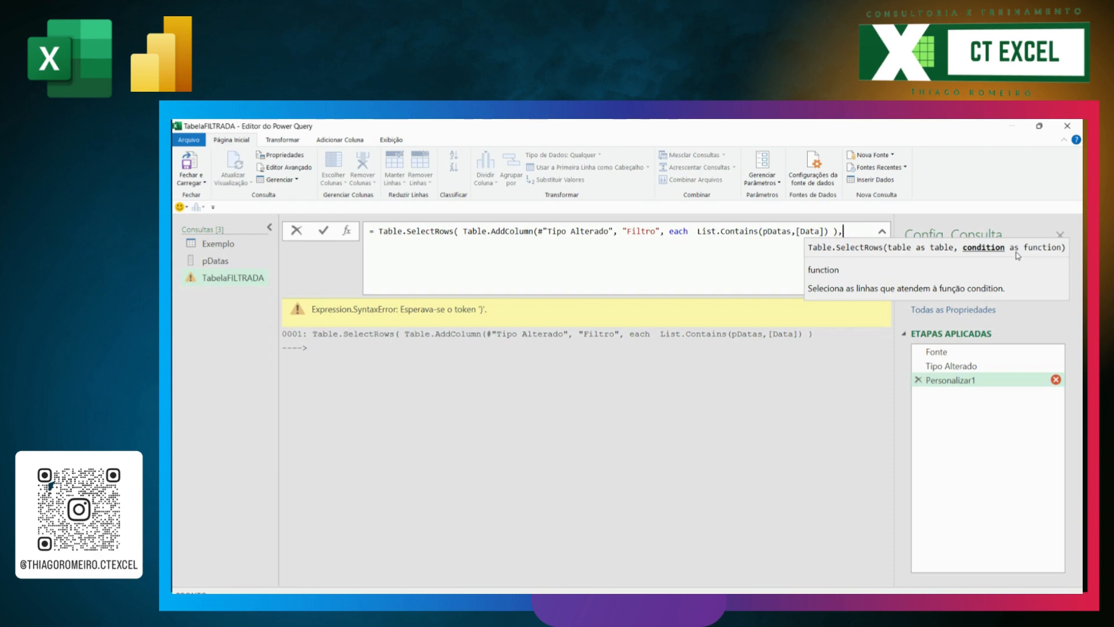
pyautogui.hotkey('shift', 'Return')
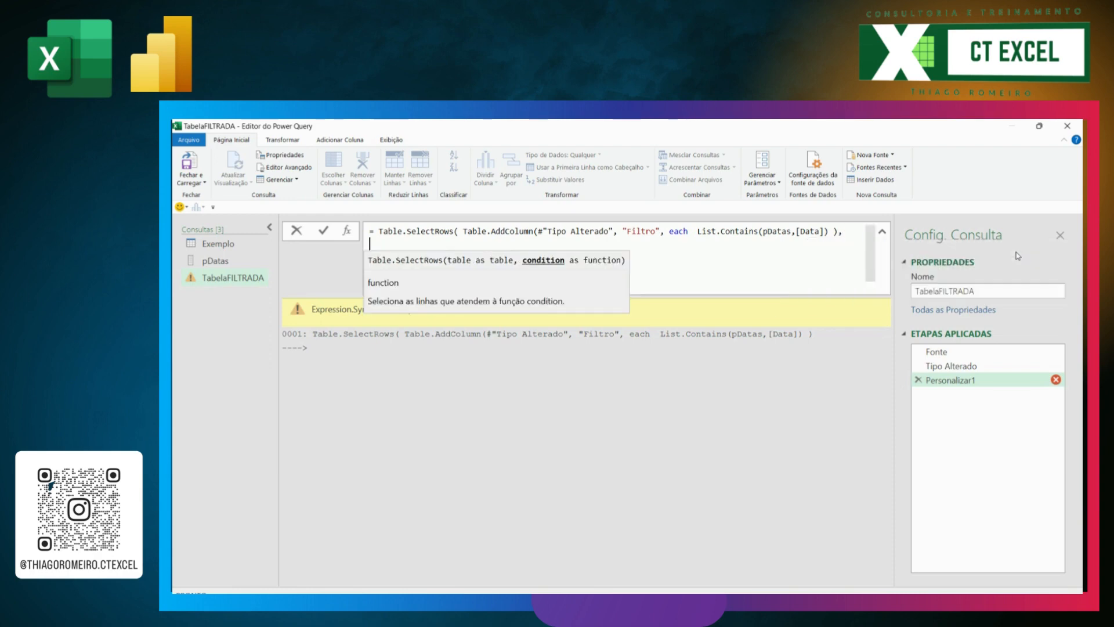
# Step: Enter each [Filtro] = true as the Table.SelectRows condition, close the parenthesis and commit the formula
pyautogui.write('each')
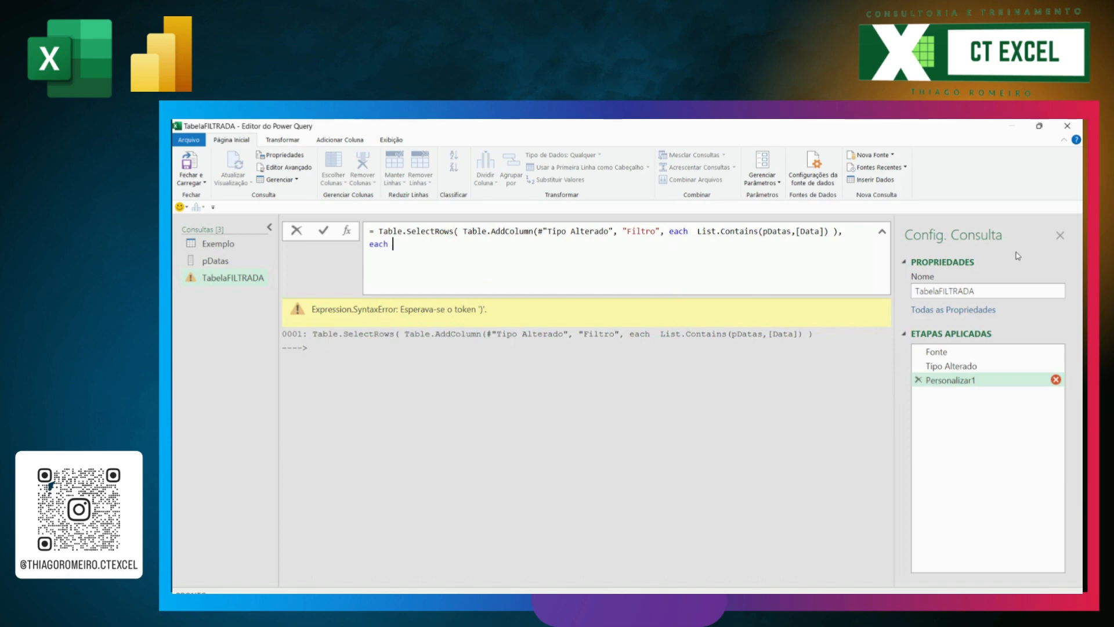
pyautogui.write('[Filtro] = "')
pyautogui.press('BackSpace')
pyautogui.write('true')
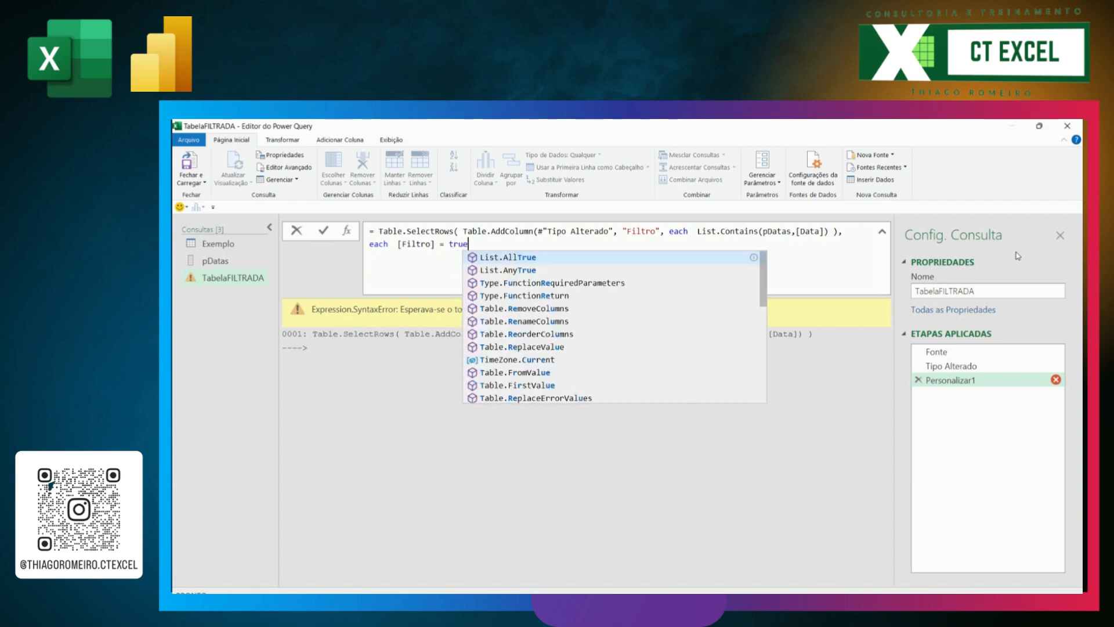
pyautogui.write(')')
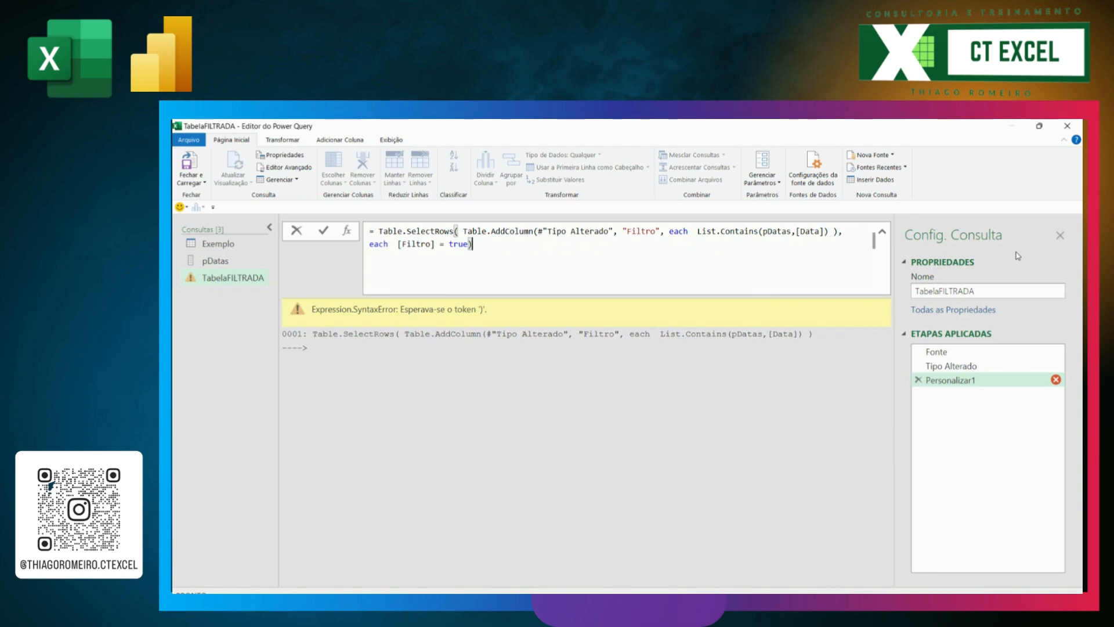
pyautogui.press('Return')
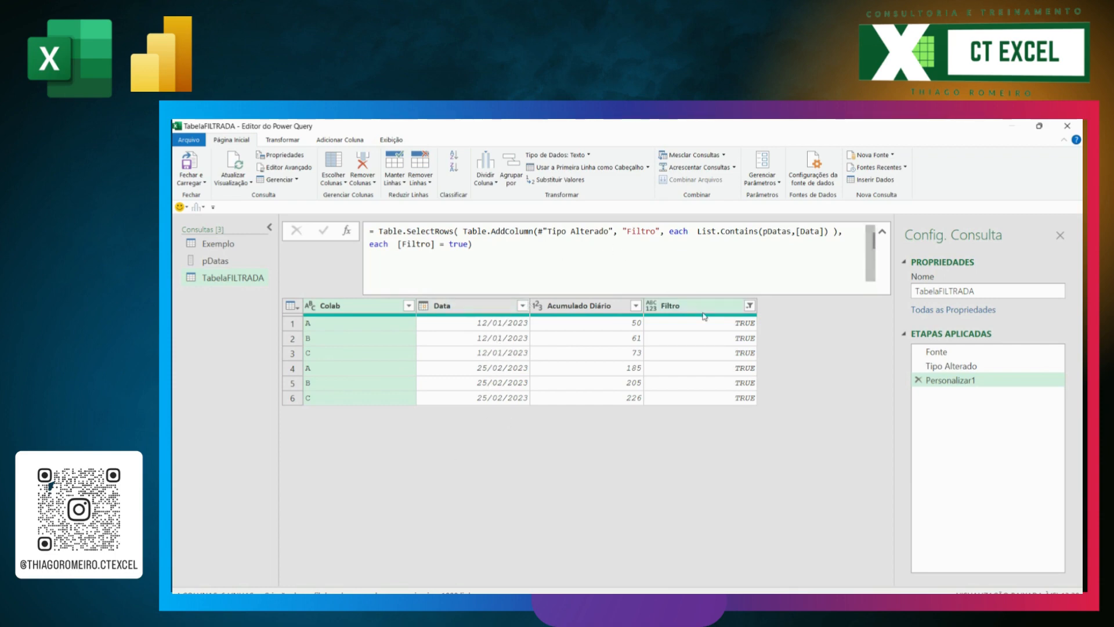
# Step: Remove the Filtro column from TabelaFILTRADA and load the queries into the workbook as tables on new worksheets
pyautogui.click(730, 316)
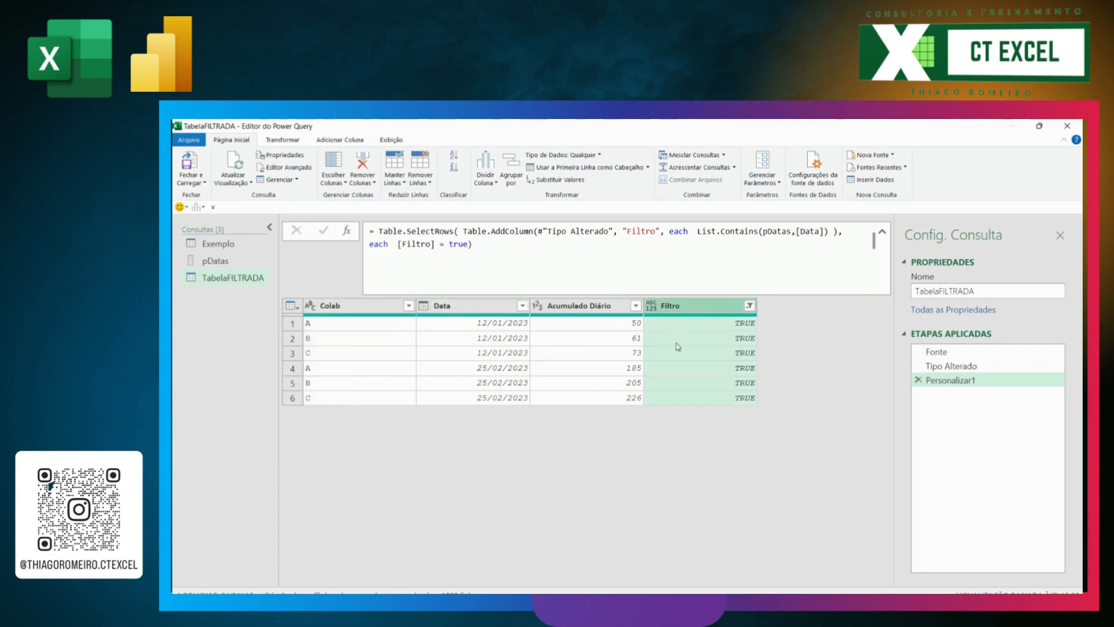
pyautogui.rightClick(700, 310)
pyautogui.click(661, 317)
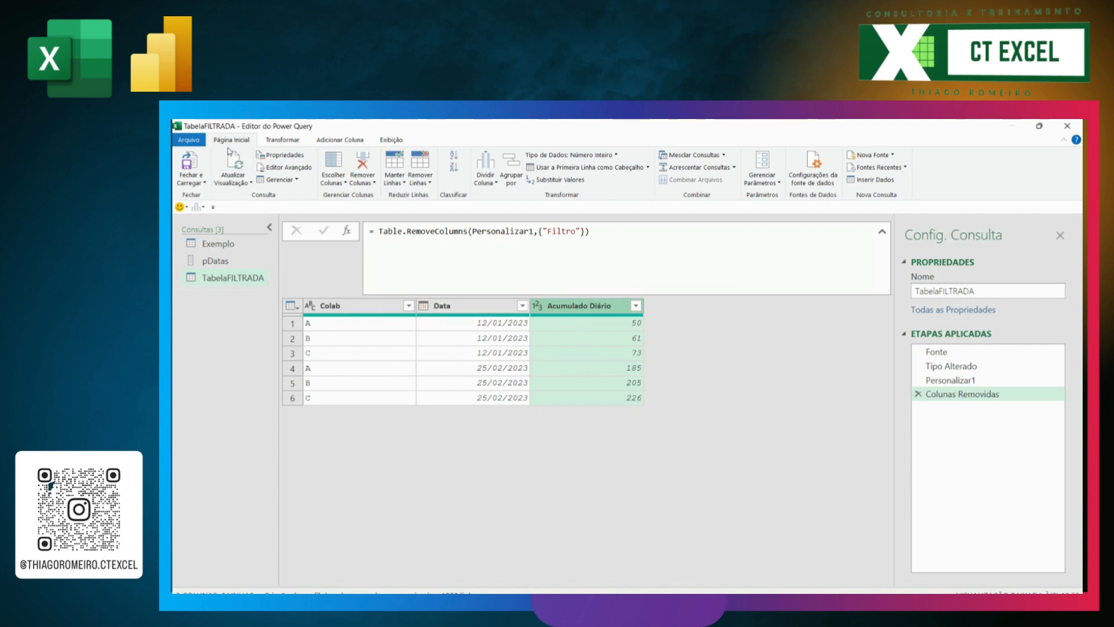
pyautogui.click(202, 189)
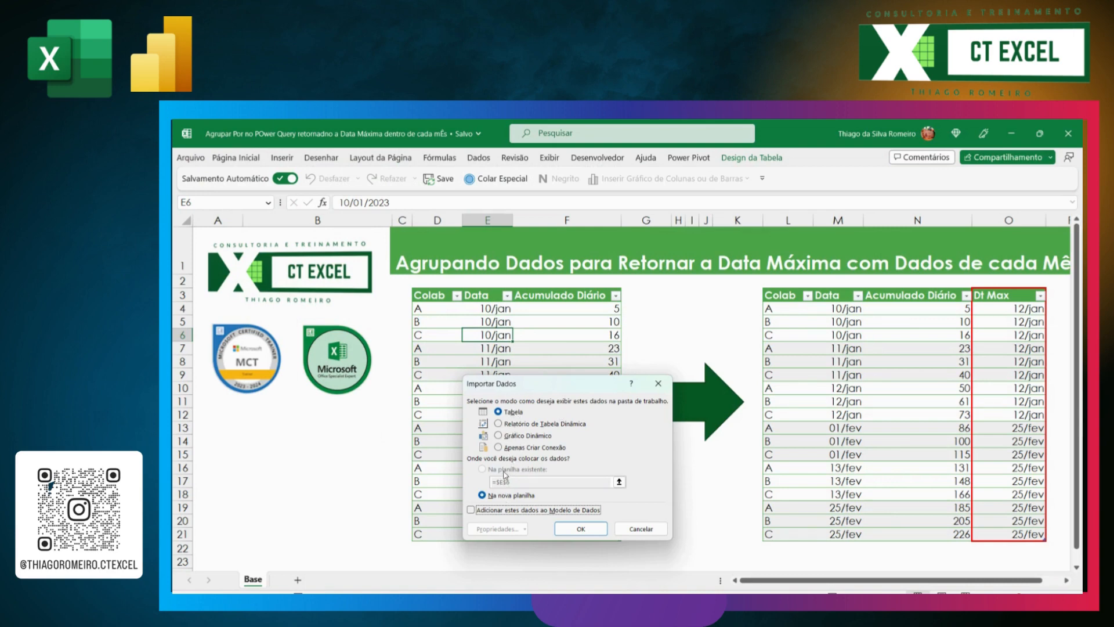
pyautogui.click(580, 528)
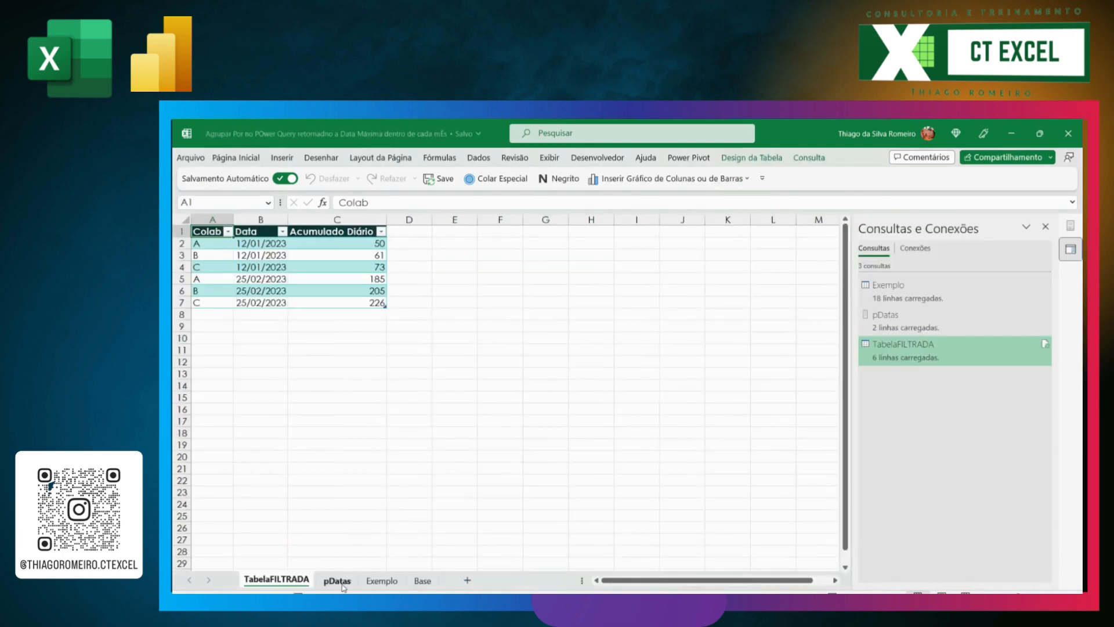
# Step: Review the loaded table and its DtMax column on the Exemplo sheet
pyautogui.click(385, 579)
pyautogui.click(360, 409)
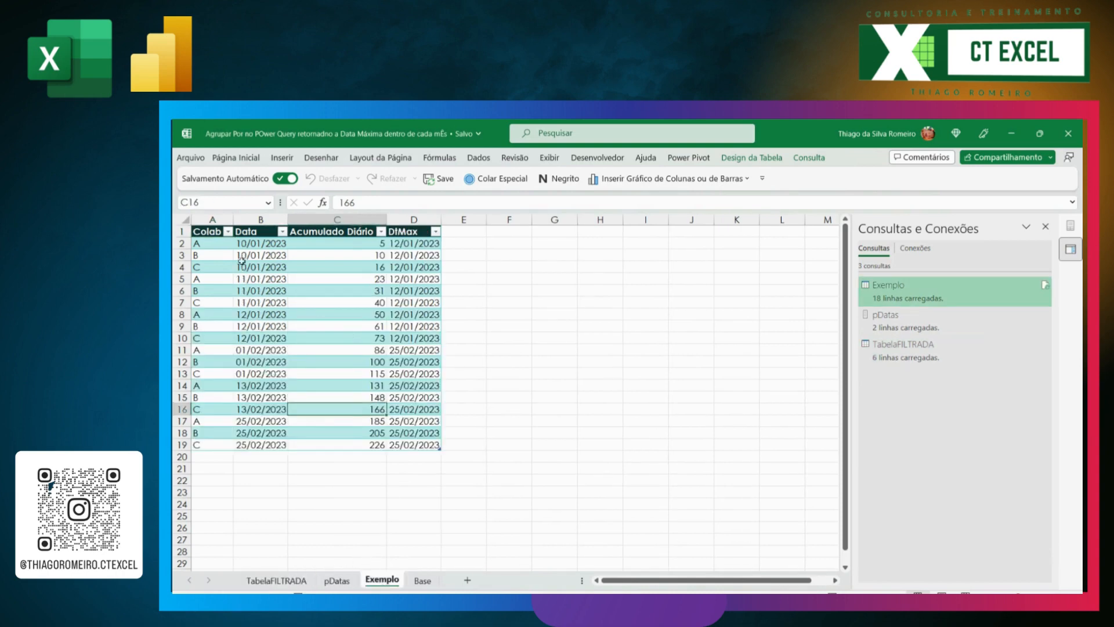
pyautogui.click(414, 218)
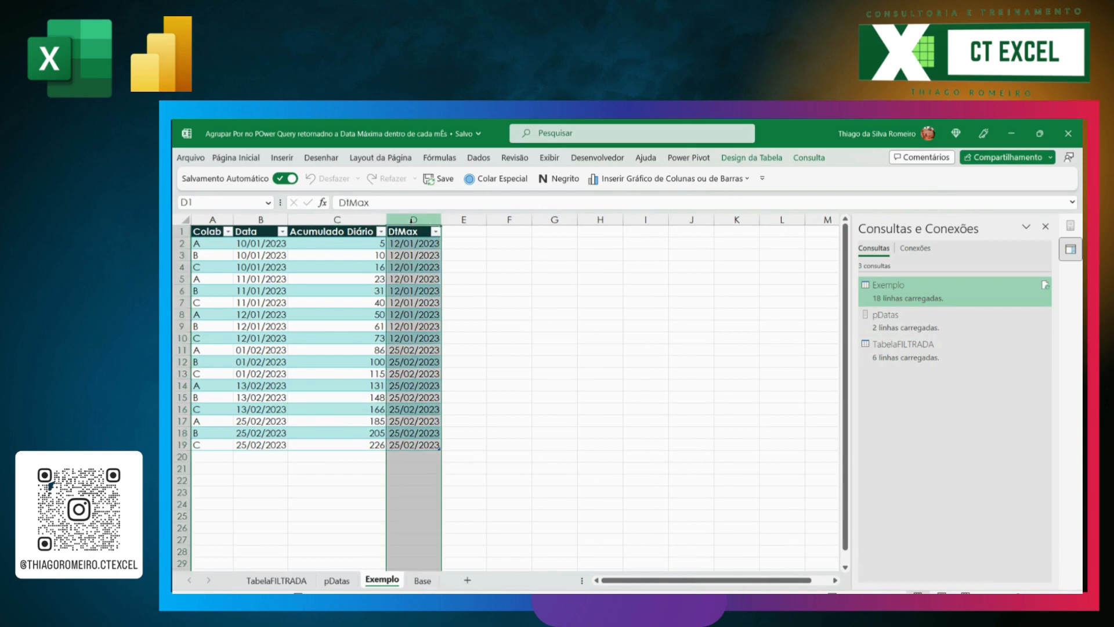
pyautogui.click(499, 290)
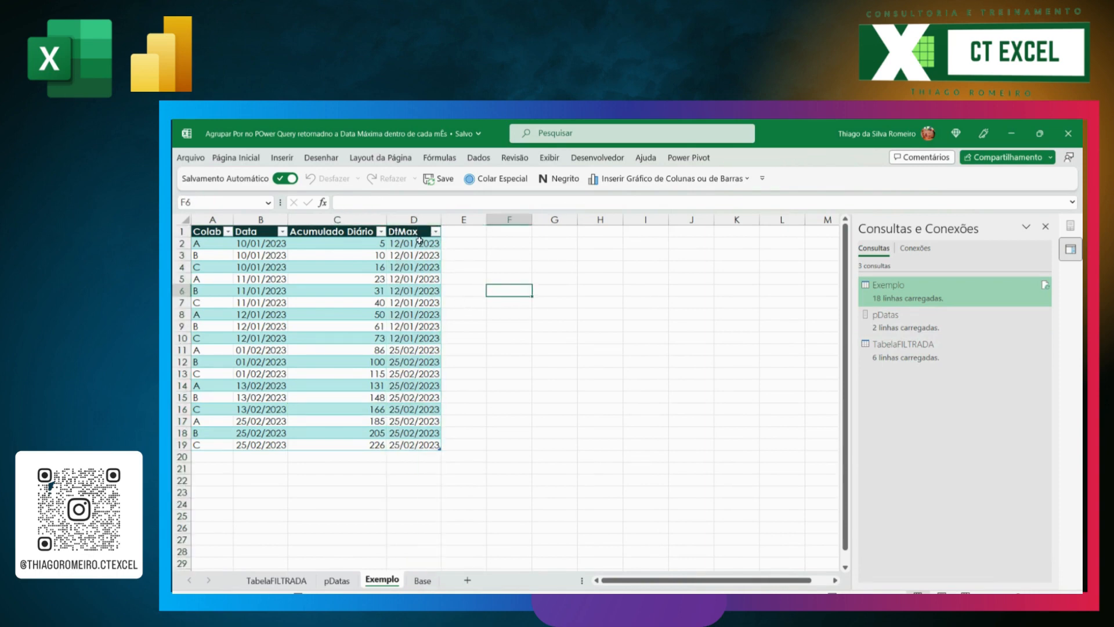
# Step: Format column A of the pDatas sheet with the short date number format
pyautogui.click(337, 580)
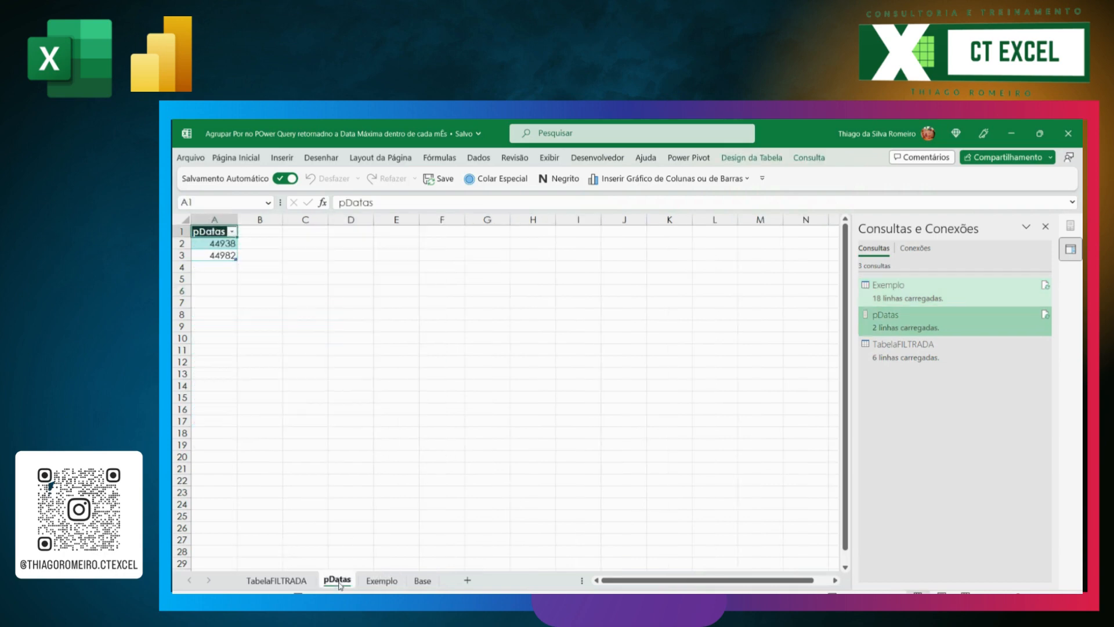
pyautogui.click(214, 220)
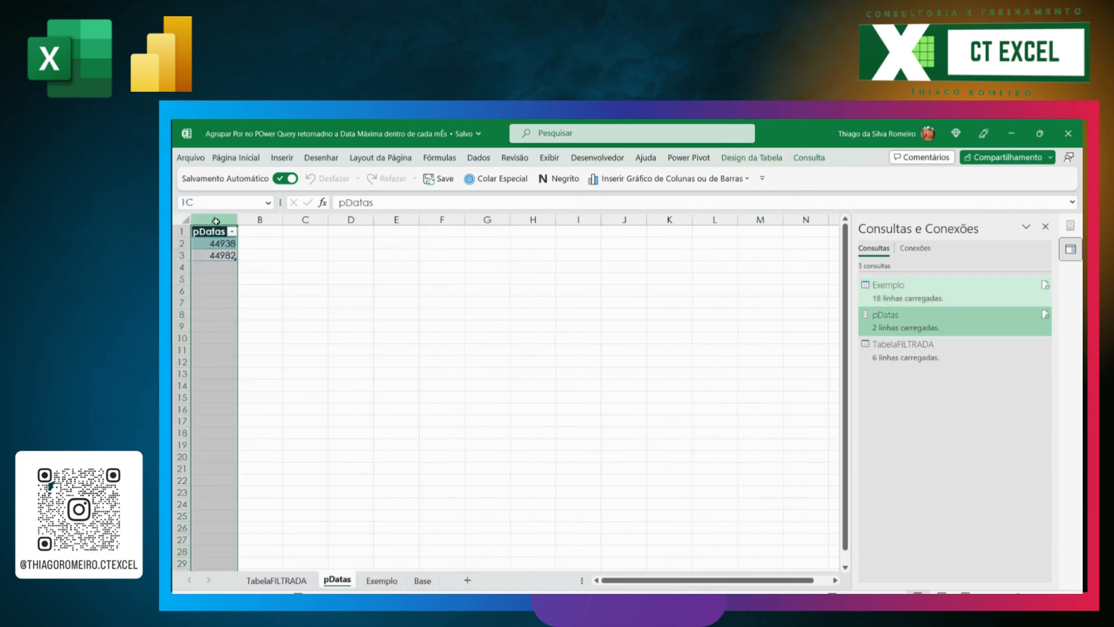
pyautogui.click(231, 163)
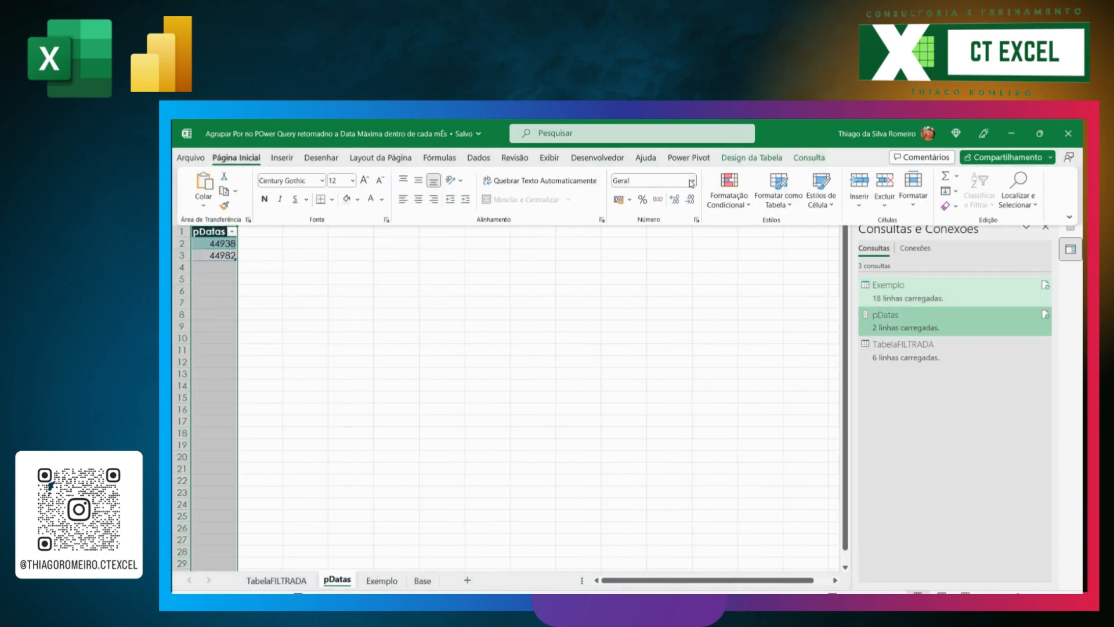
pyautogui.click(691, 182)
pyautogui.click(672, 324)
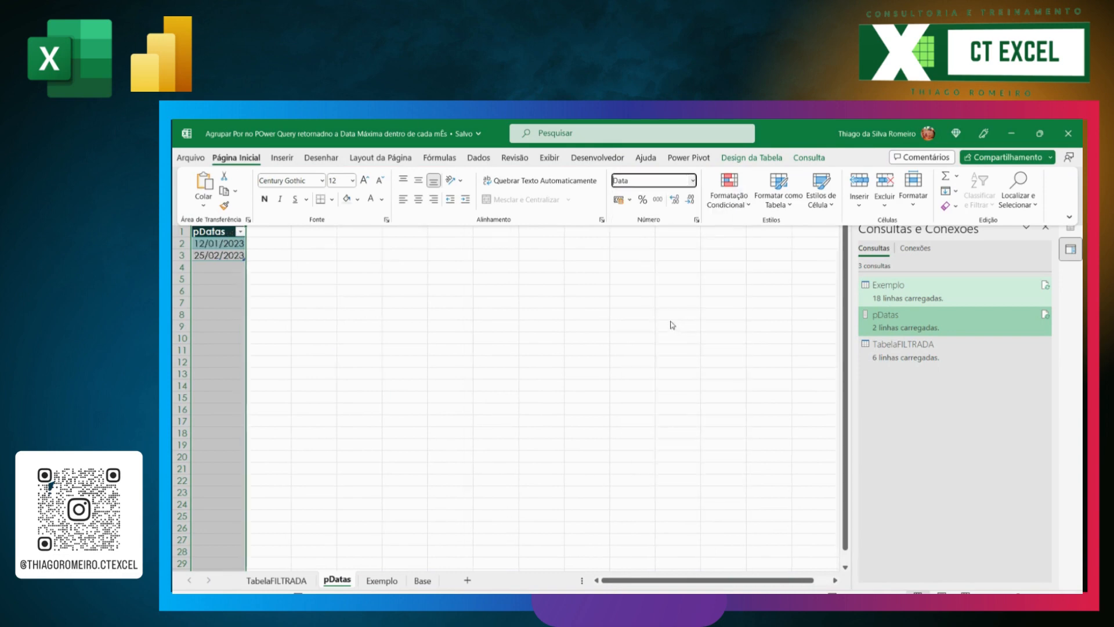
pyautogui.click(255, 269)
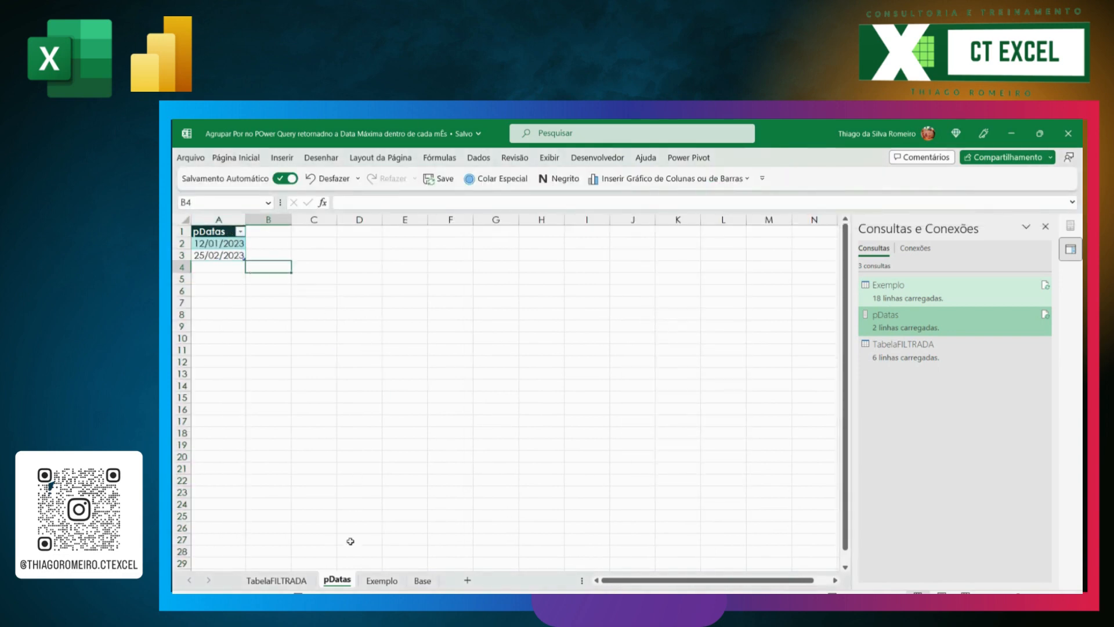
# Step: Examine the filtered rows and their Data values on the TabelaFILTRADA sheet
pyautogui.click(276, 581)
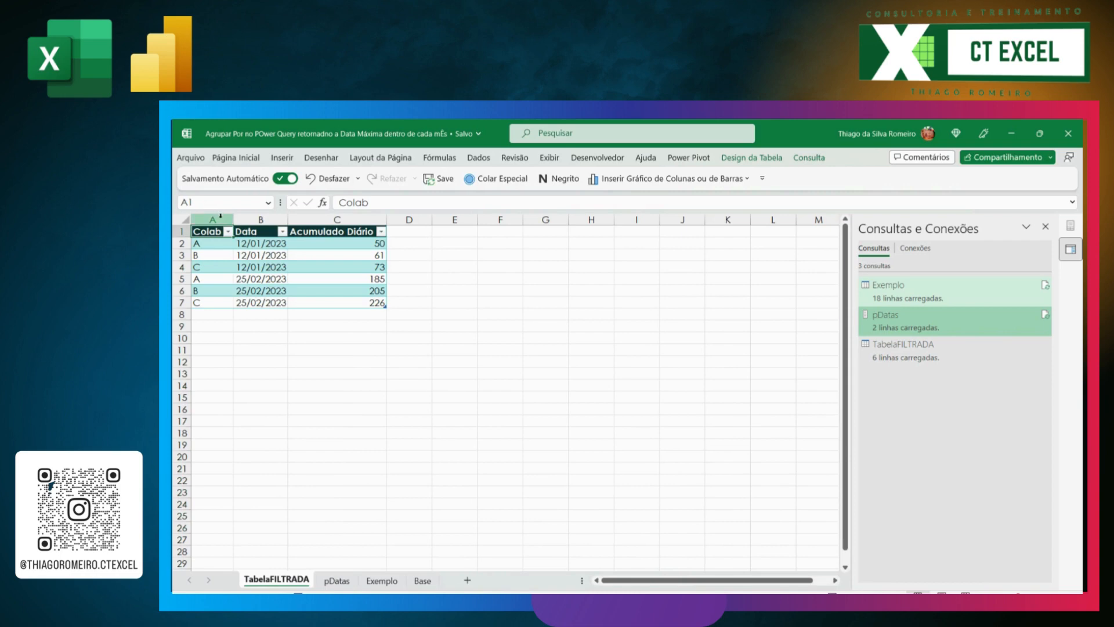
pyautogui.moveTo(212, 219); pyautogui.dragTo(337, 219)
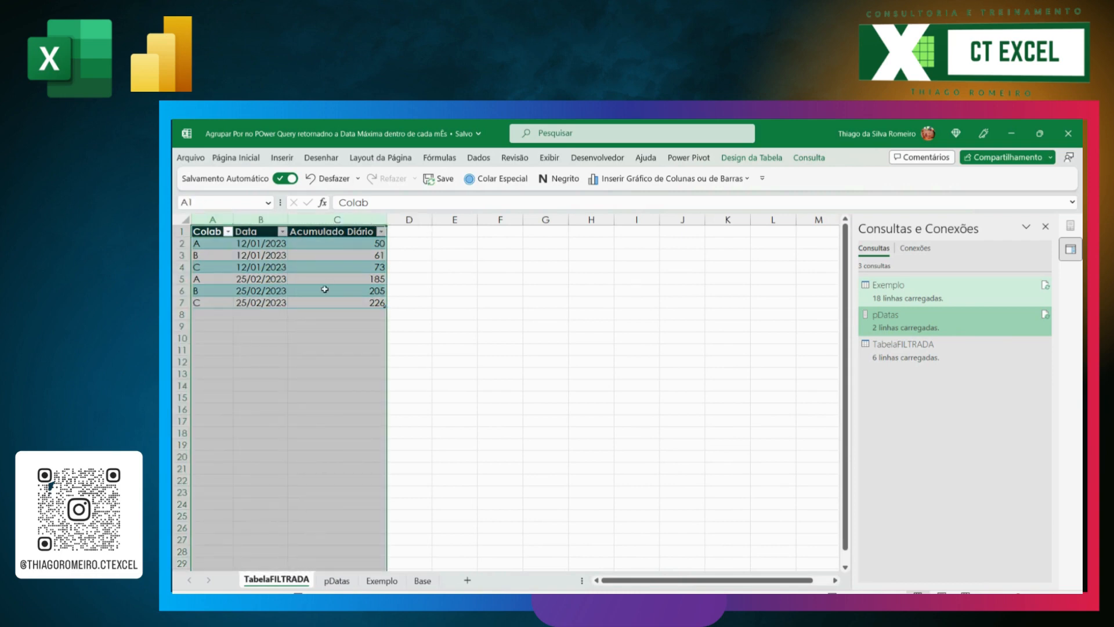
pyautogui.moveTo(265, 244); pyautogui.dragTo(262, 303)
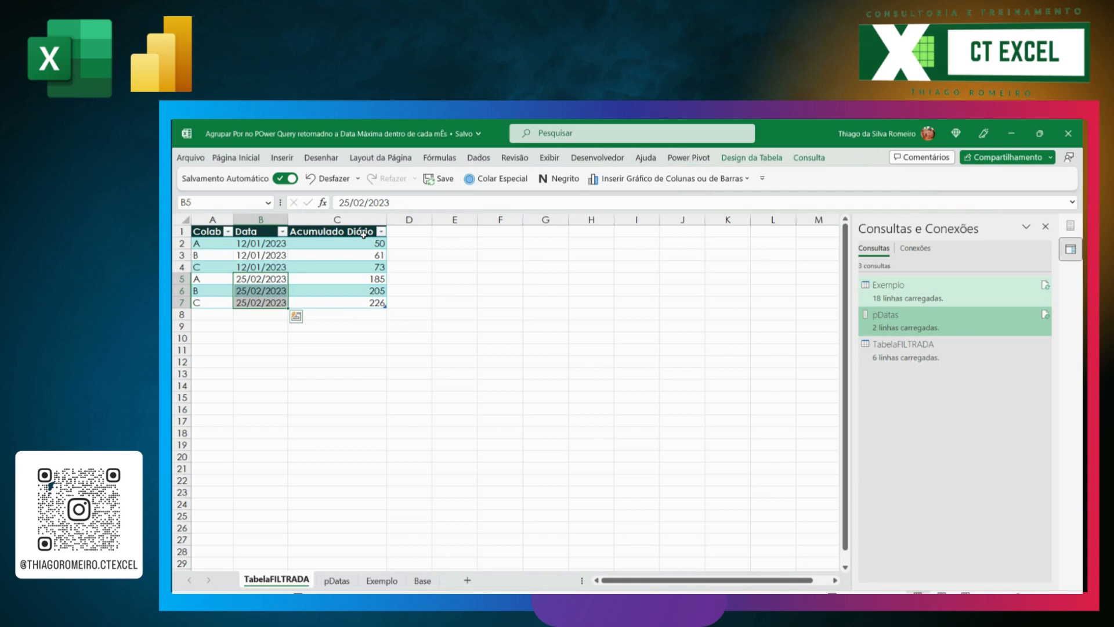
pyautogui.click(407, 398)
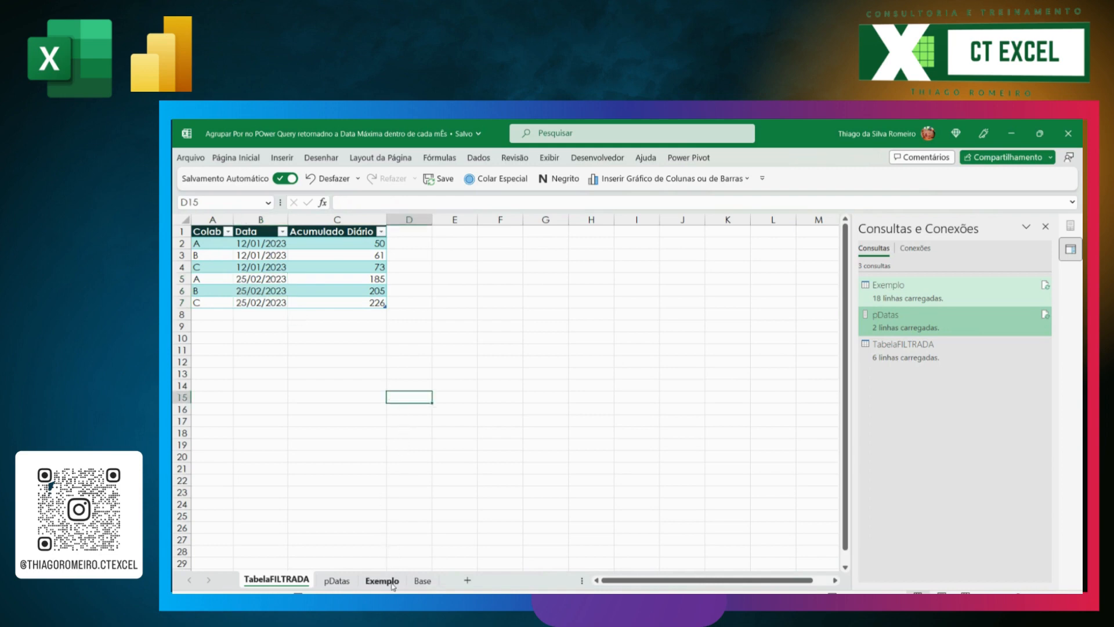
# Step: Return to the Base sheet and hide the workbook's queries and connections list
pyautogui.click(422, 581)
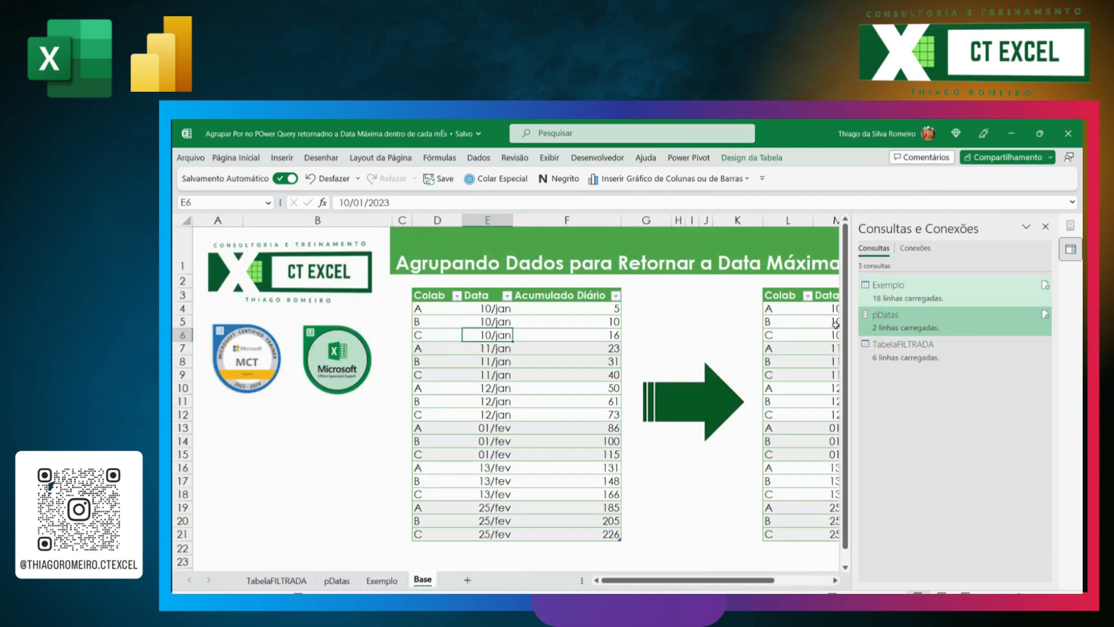
pyautogui.click(1045, 226)
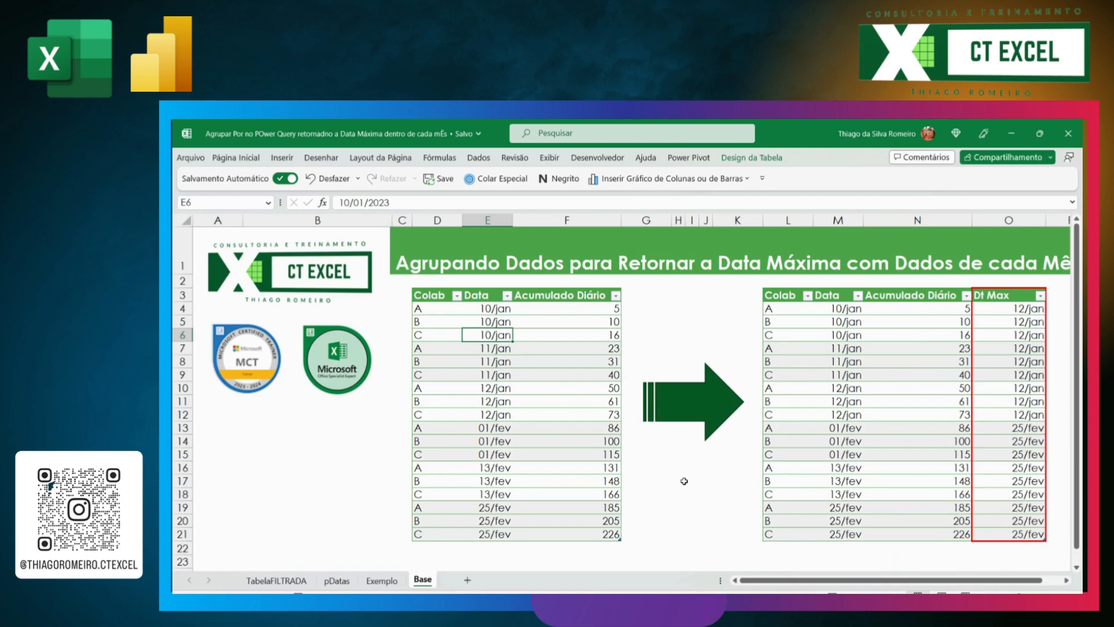
pyautogui.click(682, 484)
pyautogui.moveTo(827, 610)
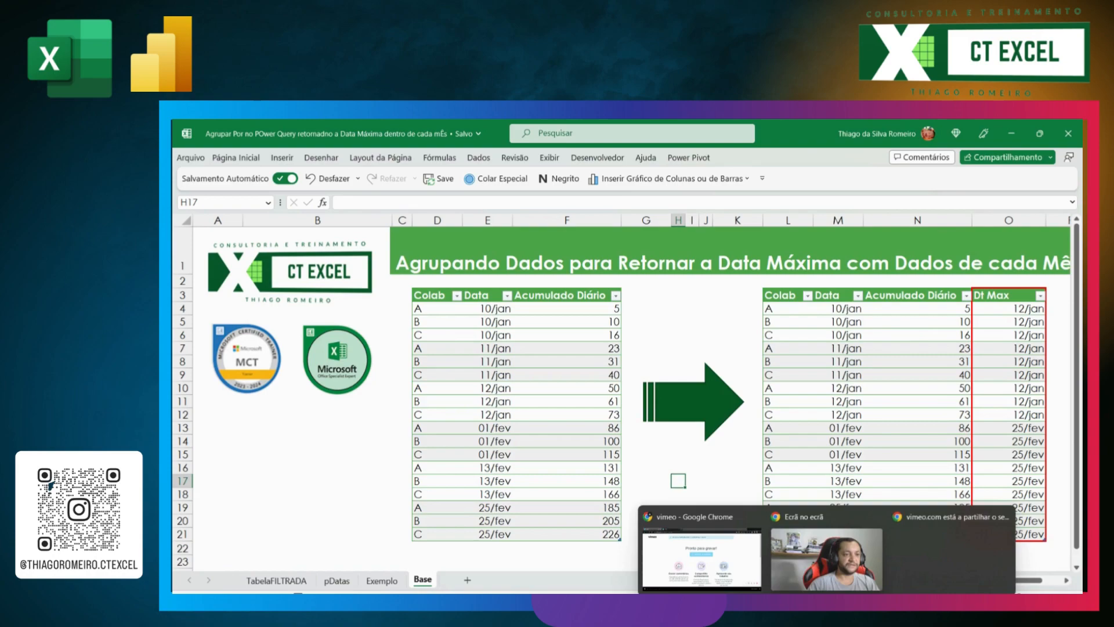
pyautogui.click(984, 552)
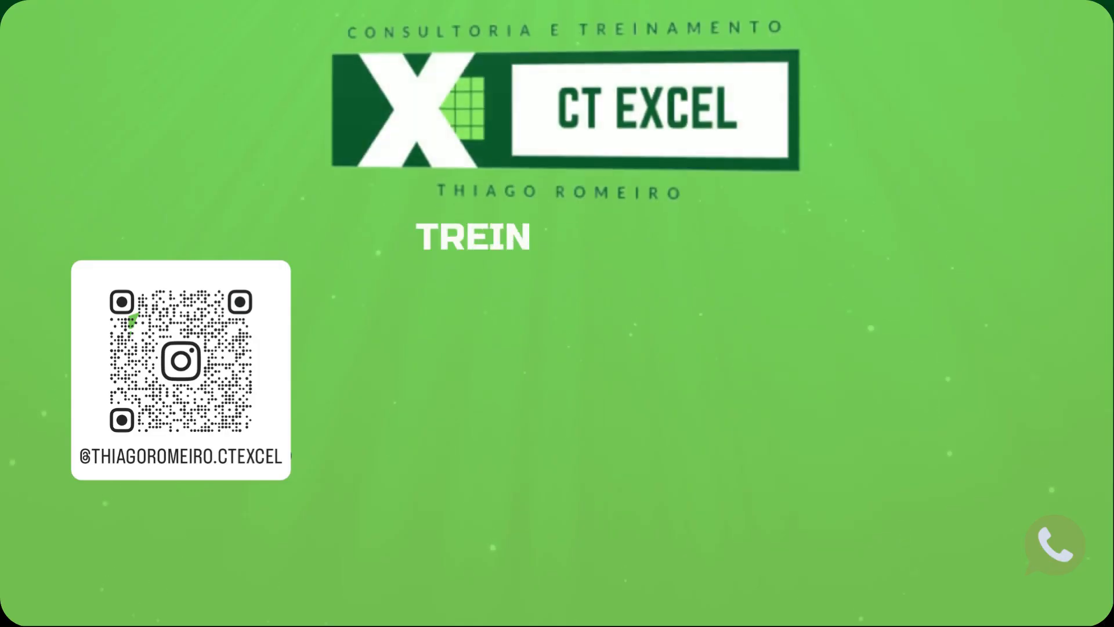